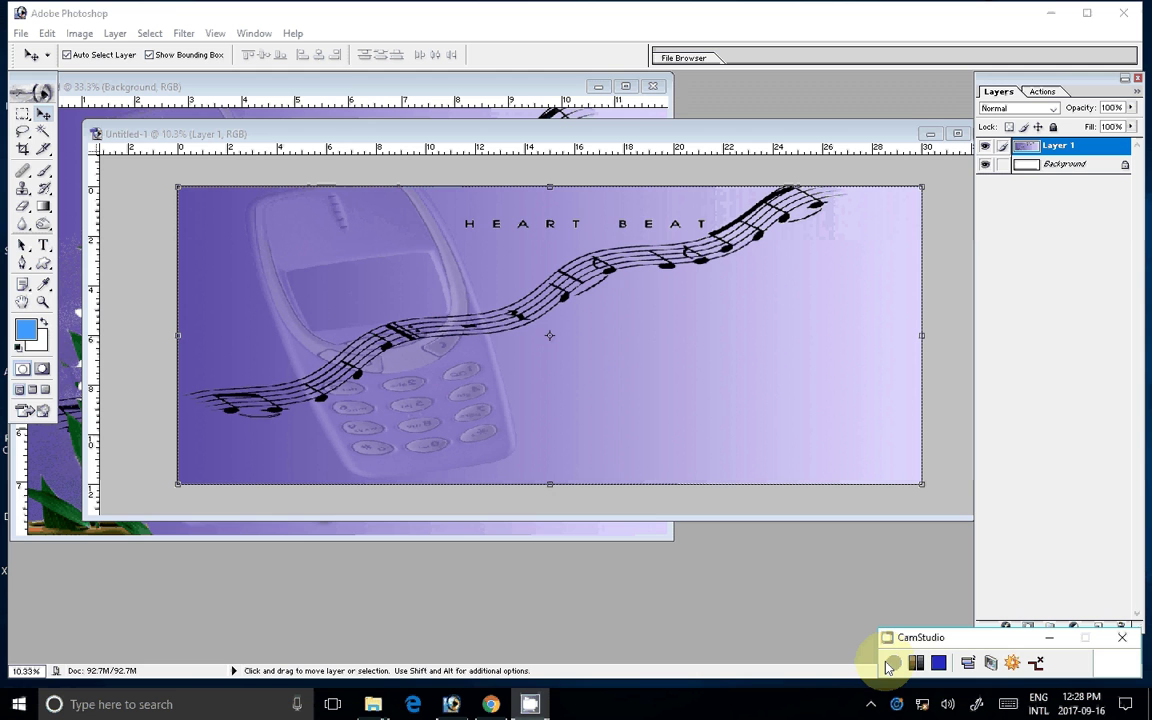
Step: Start the screen recording, then drag DSC_0100–DSC_0103 from the 102ND40X folder into Photoshop
click(888, 665)
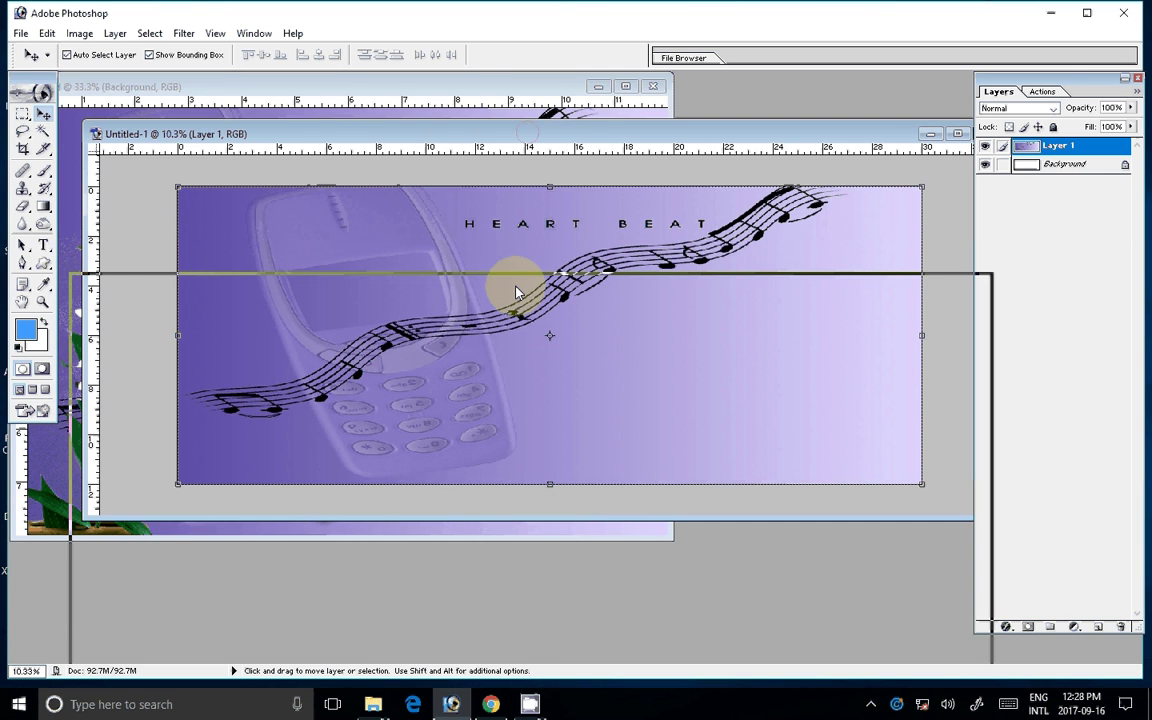
click(516, 292)
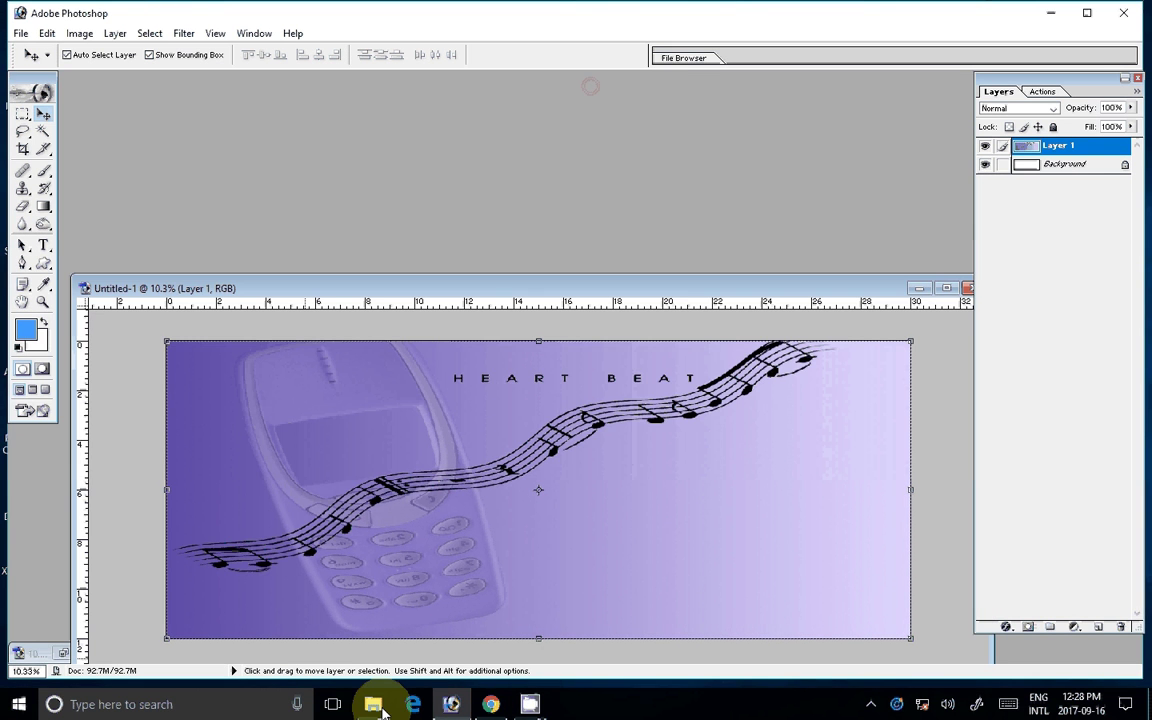
click(376, 704)
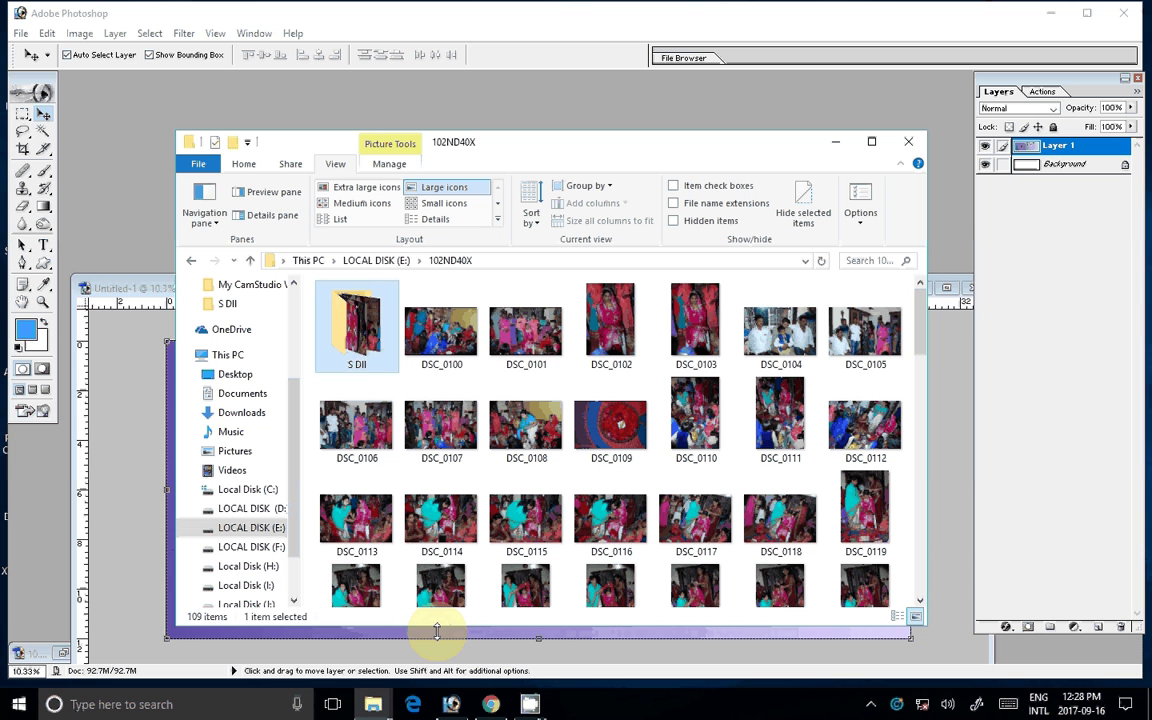
click(524, 345)
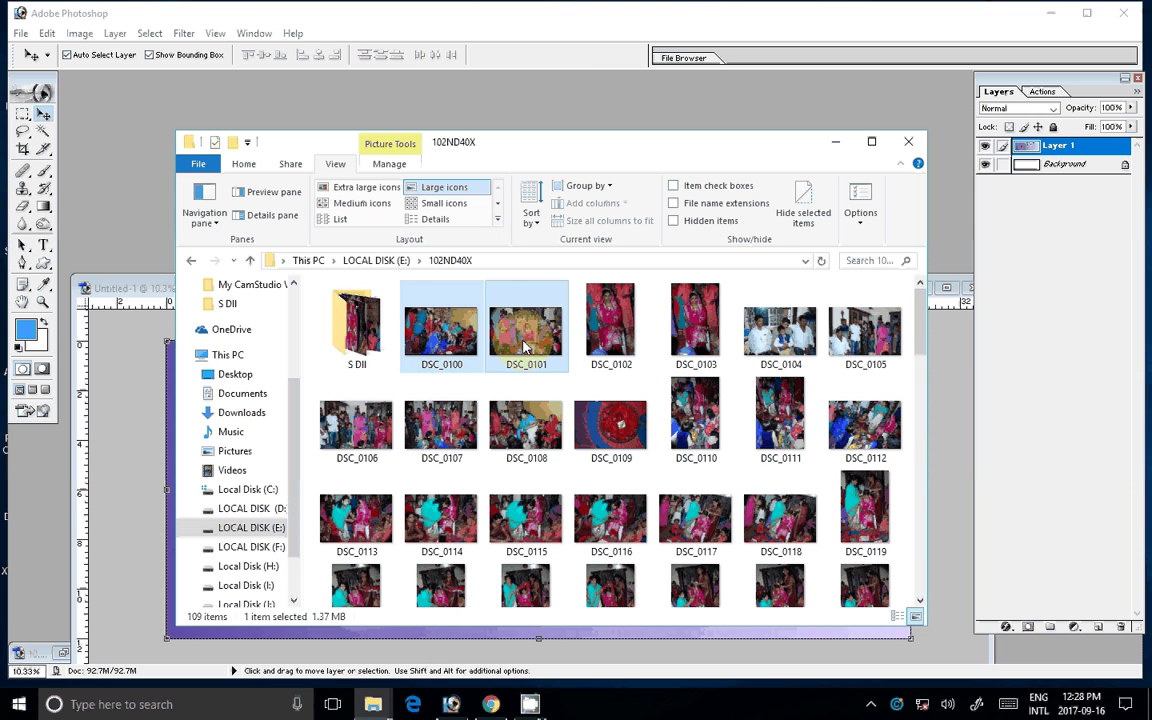
mouse_move(735, 285)
mouse_down()
mouse_move(449, 302)
mouse_move(538, 100)
mouse_up()
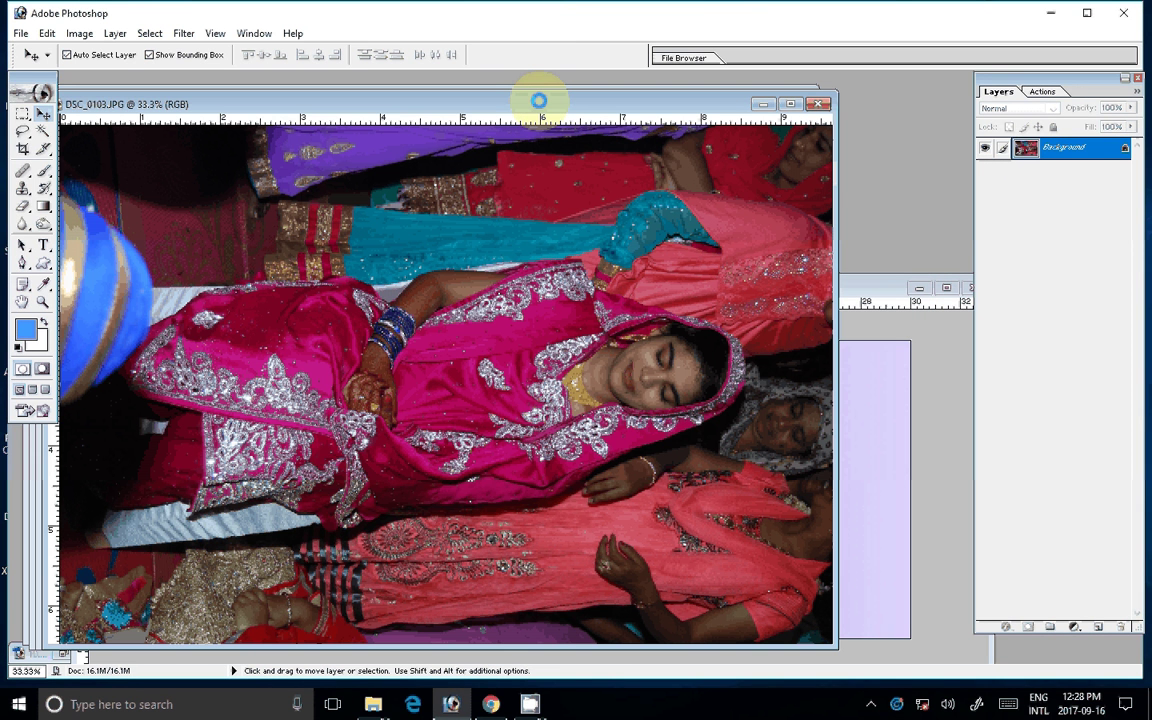
Step: Rotate the DSC_0103 canvas 90° counterclockwise so the bride stands upright
click(79, 33)
click(112, 192)
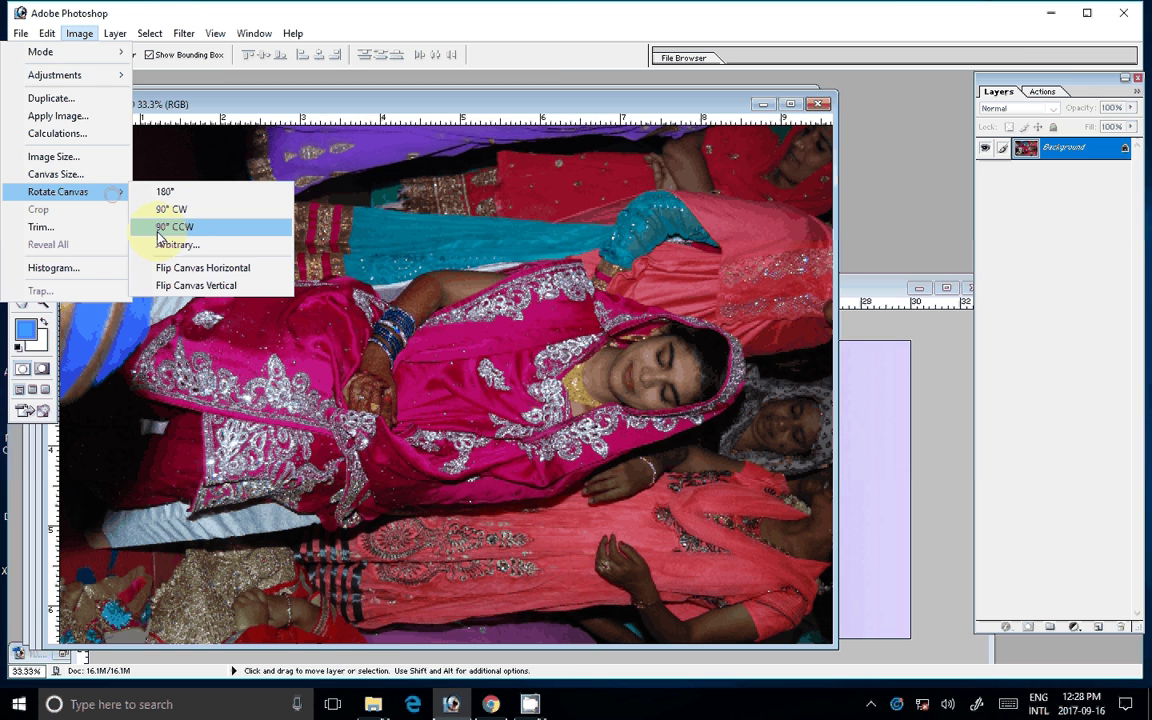
click(158, 230)
Step: Brighten the photo with the 'A pp 8' action and copy it onto the spread's right side
click(1043, 91)
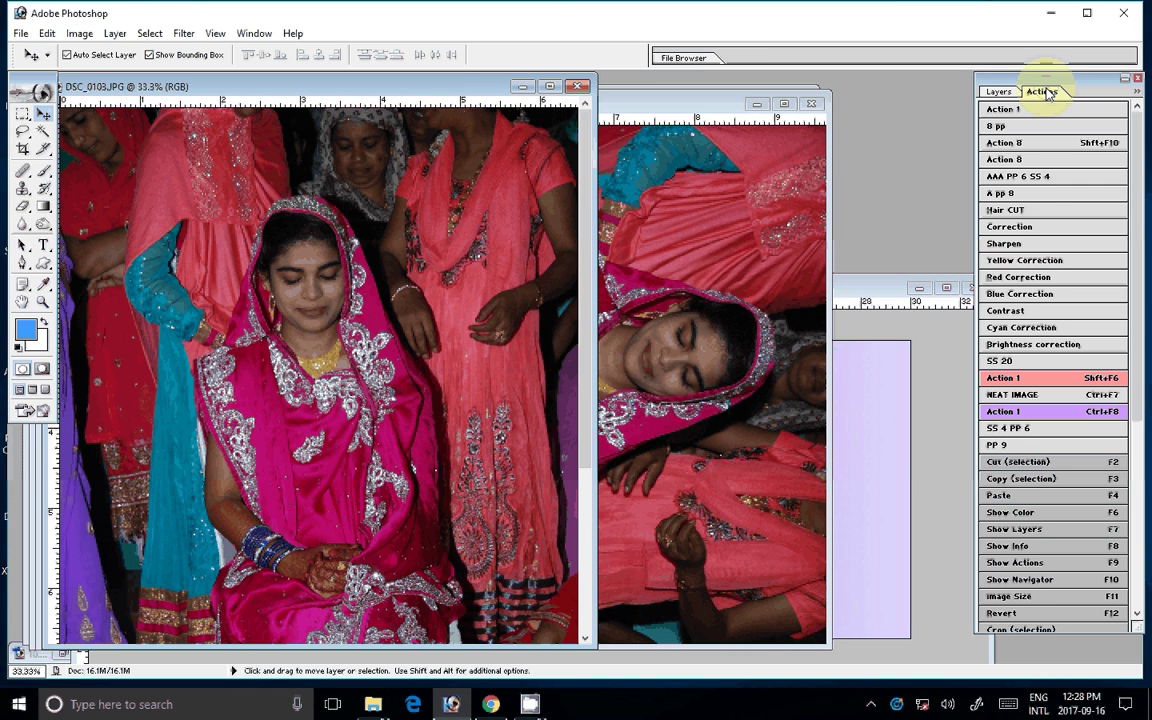
click(1053, 195)
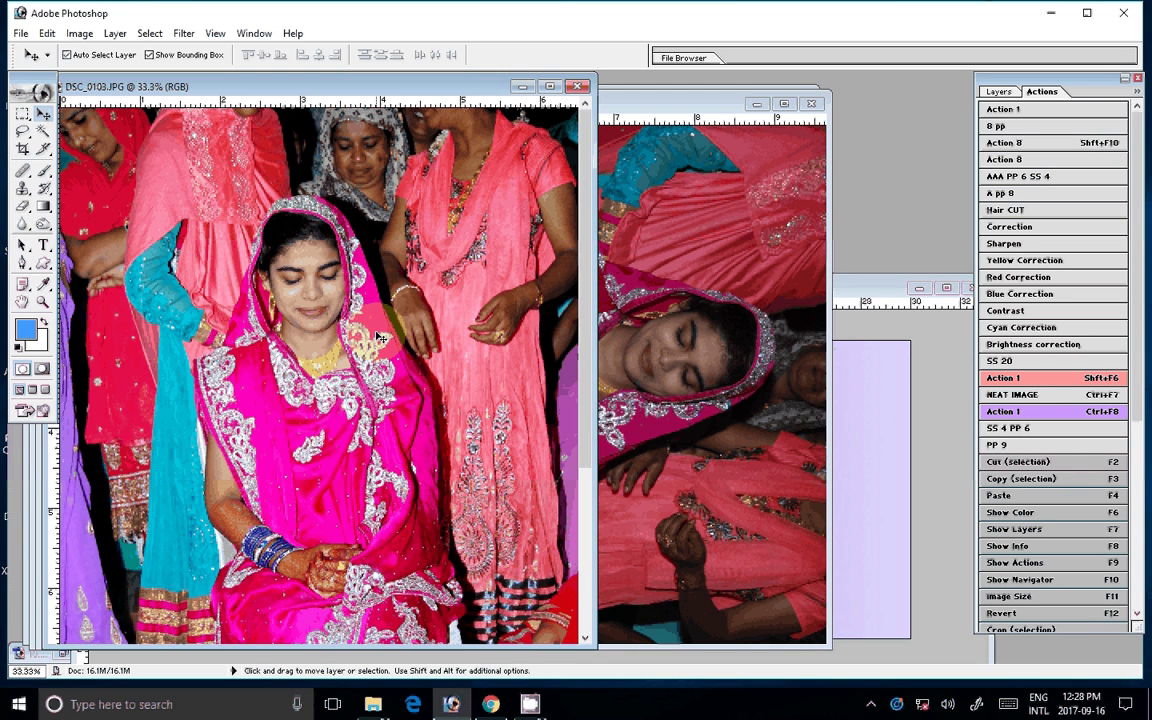
drag(381, 340, 810, 452)
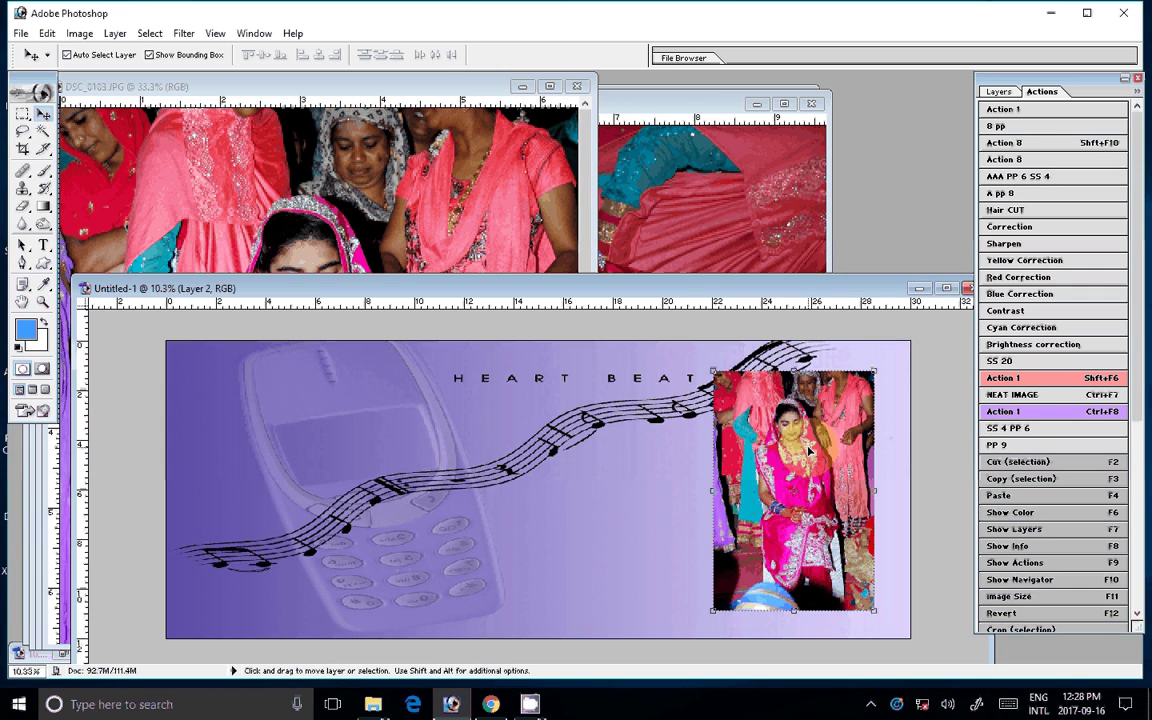
Step: Erase the bride photo's bottom, left, top and right edges so they fade into the background
key(e)
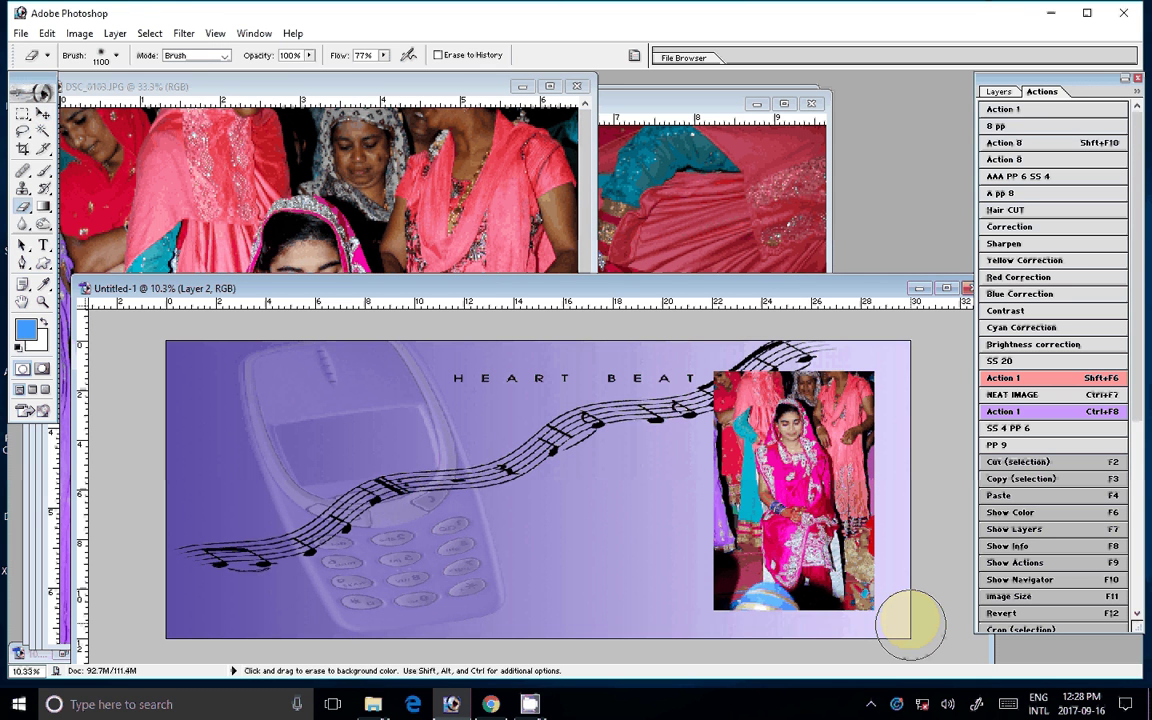
mouse_move(910, 625)
mouse_down()
mouse_move(704, 488)
mouse_move(697, 645)
mouse_move(877, 355)
mouse_up()
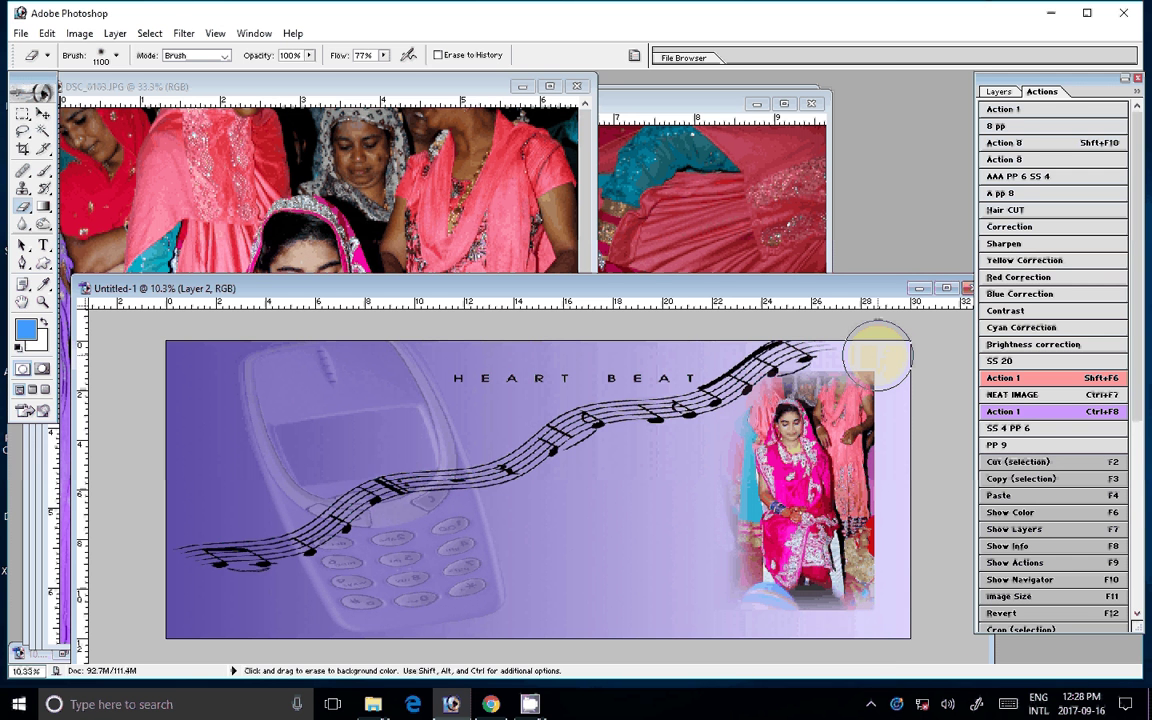
mouse_move(877, 355)
mouse_down()
mouse_move(891, 410)
mouse_move(896, 366)
mouse_up()
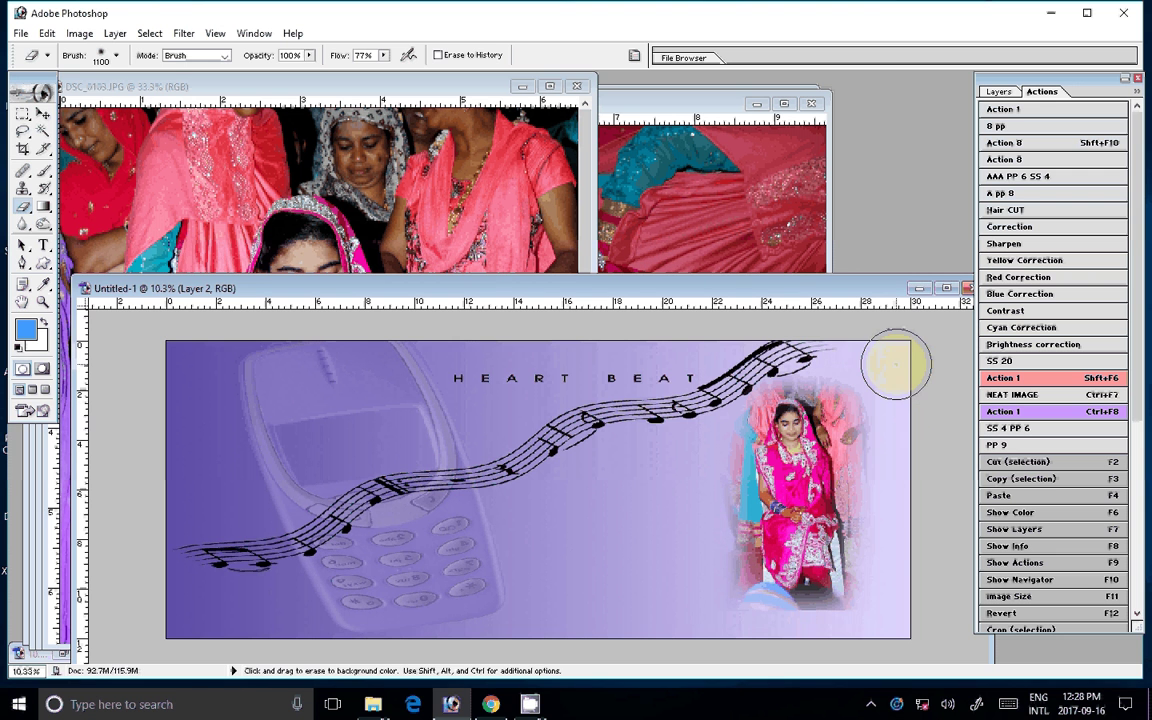
Step: Scale the bride photo up to 129% on the spread and commit the transform
key(v)
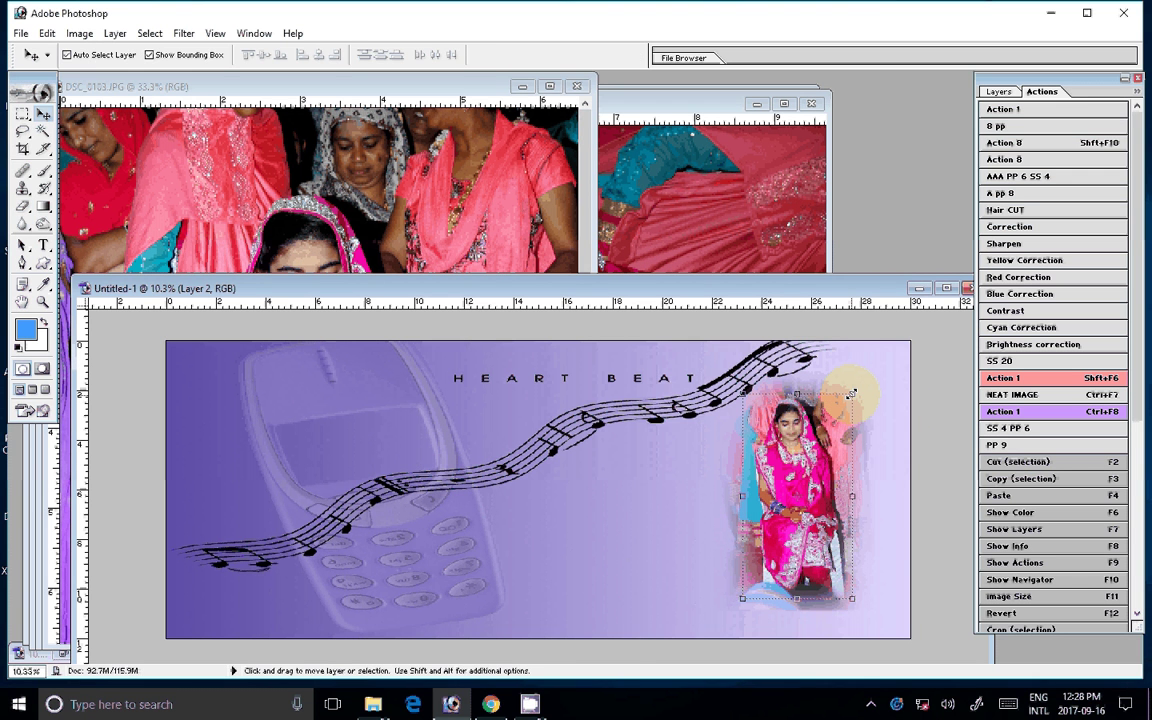
drag(851, 393, 867, 365)
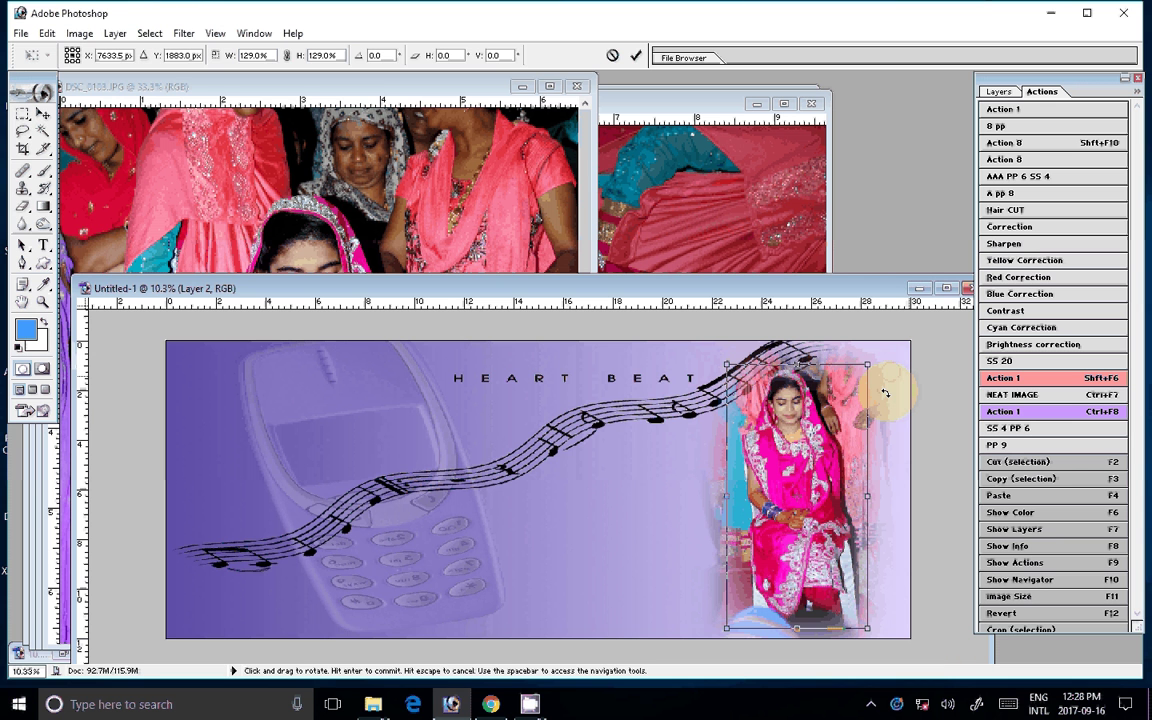
key(Return)
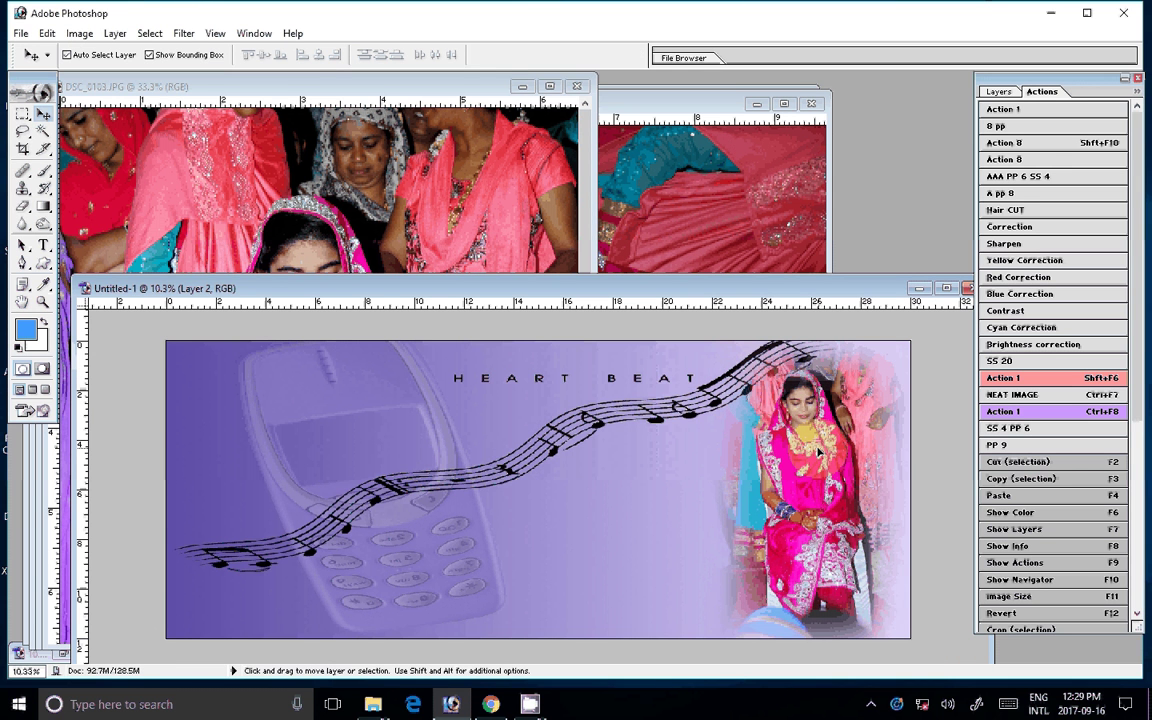
click(572, 90)
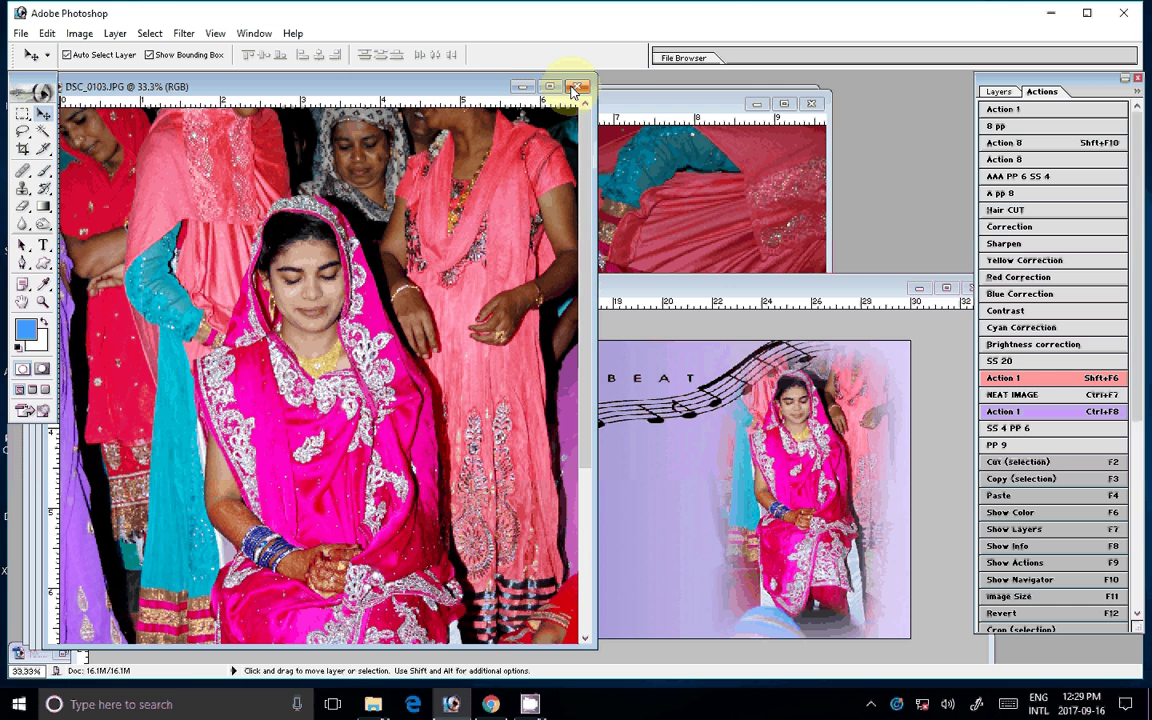
Step: Close DSC_0103 and resize DSC_0101 to 7 inches wide (2100 × 1410)
click(575, 88)
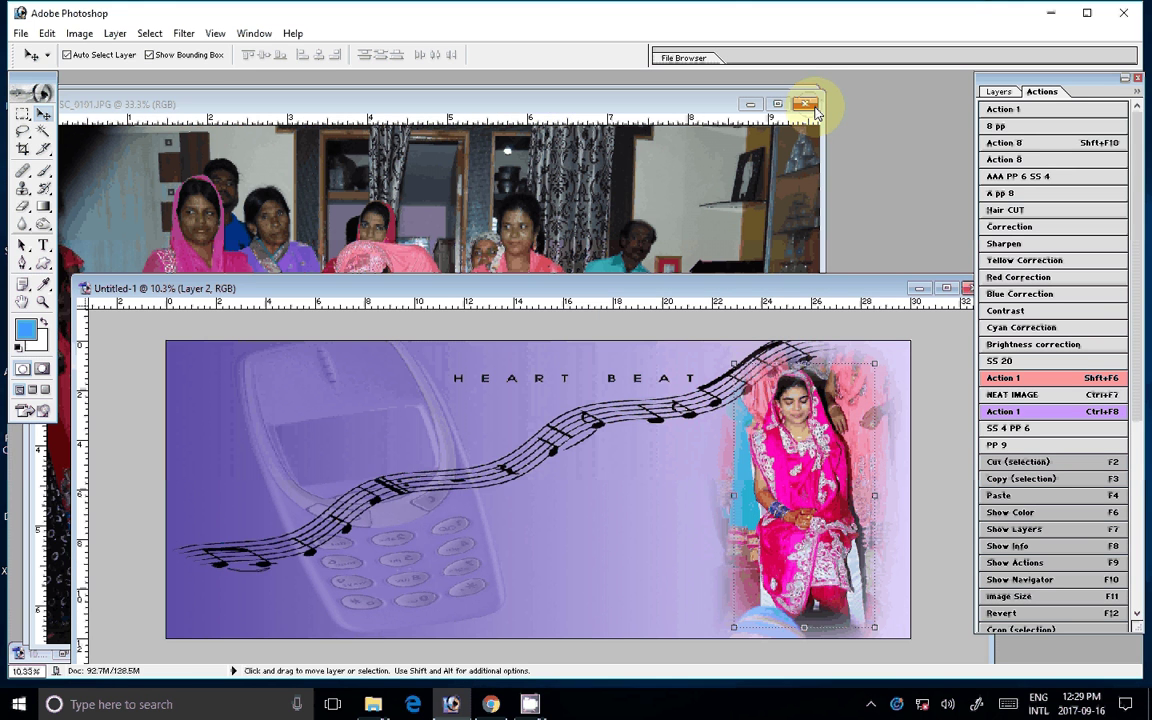
click(814, 108)
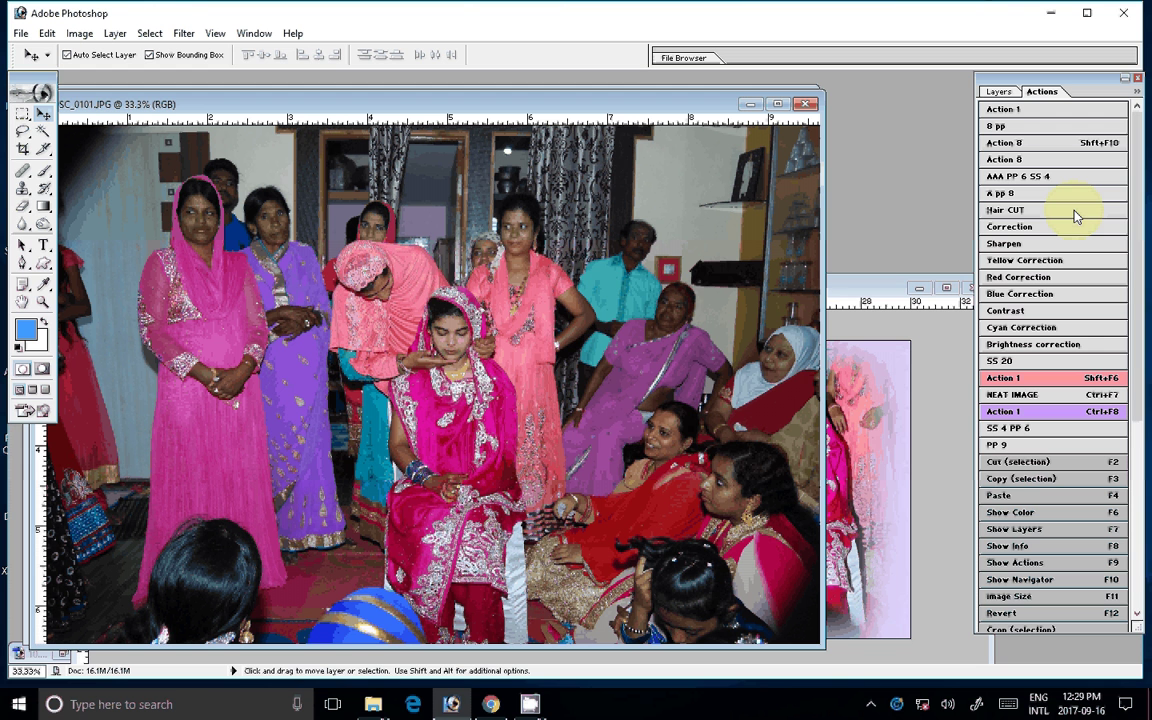
click(1075, 217)
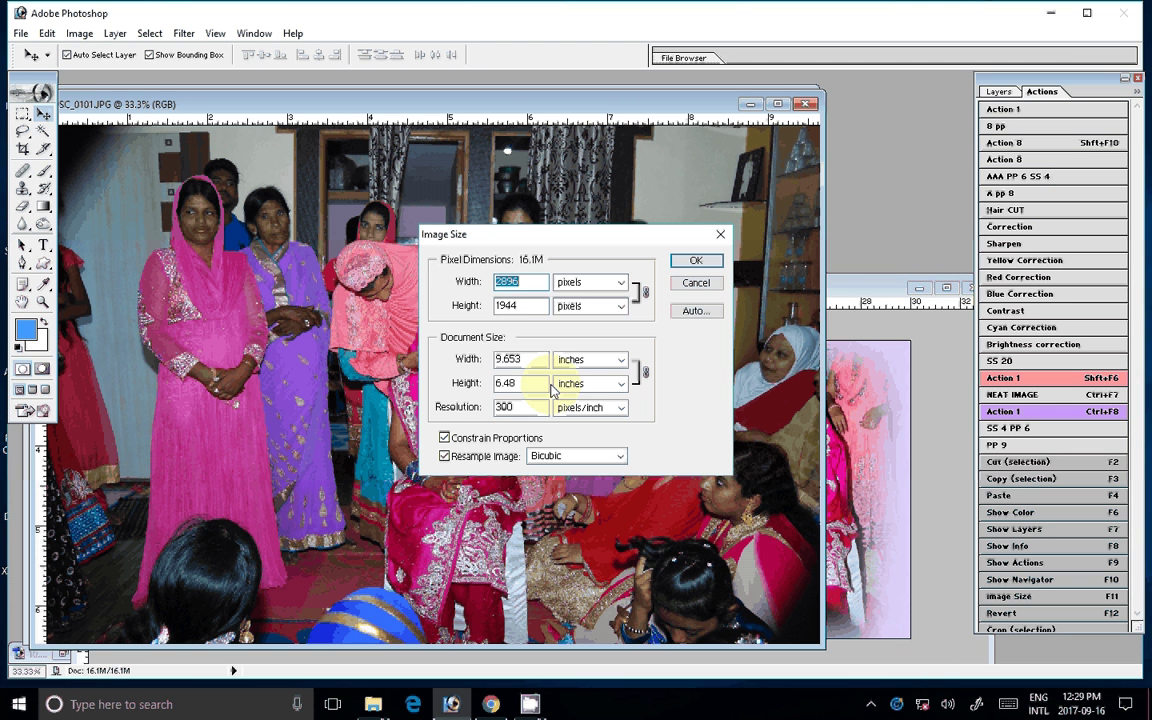
key(Tab)
key(Tab)
text(7)
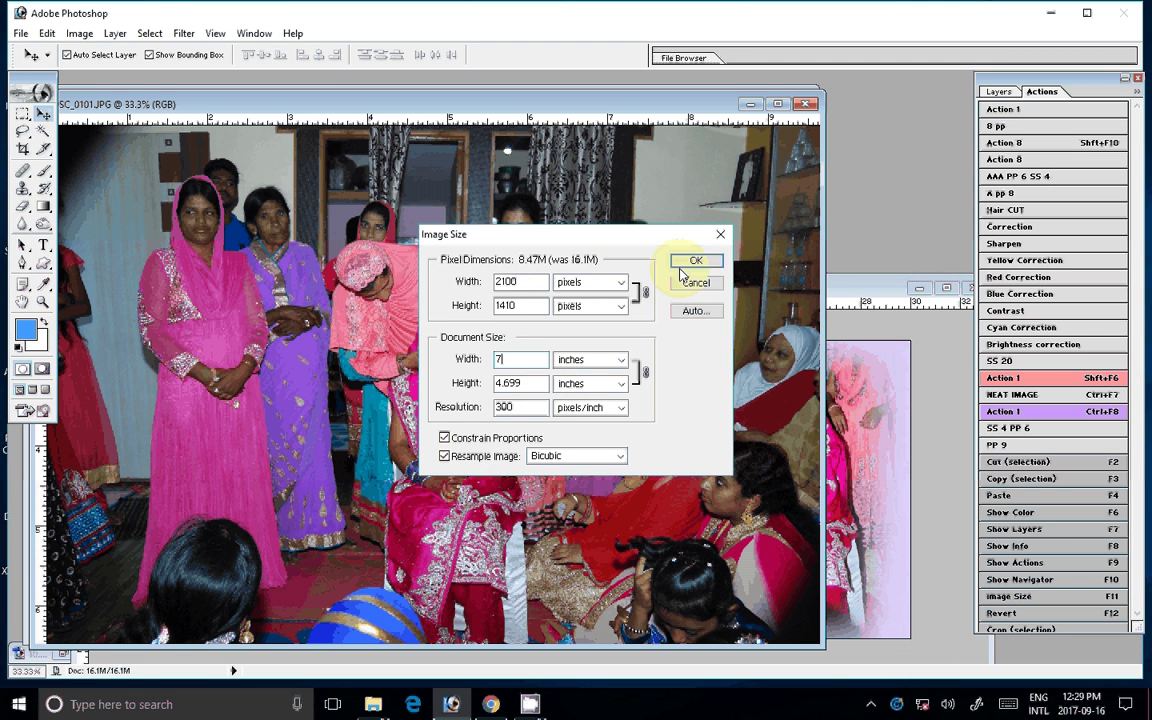
click(683, 263)
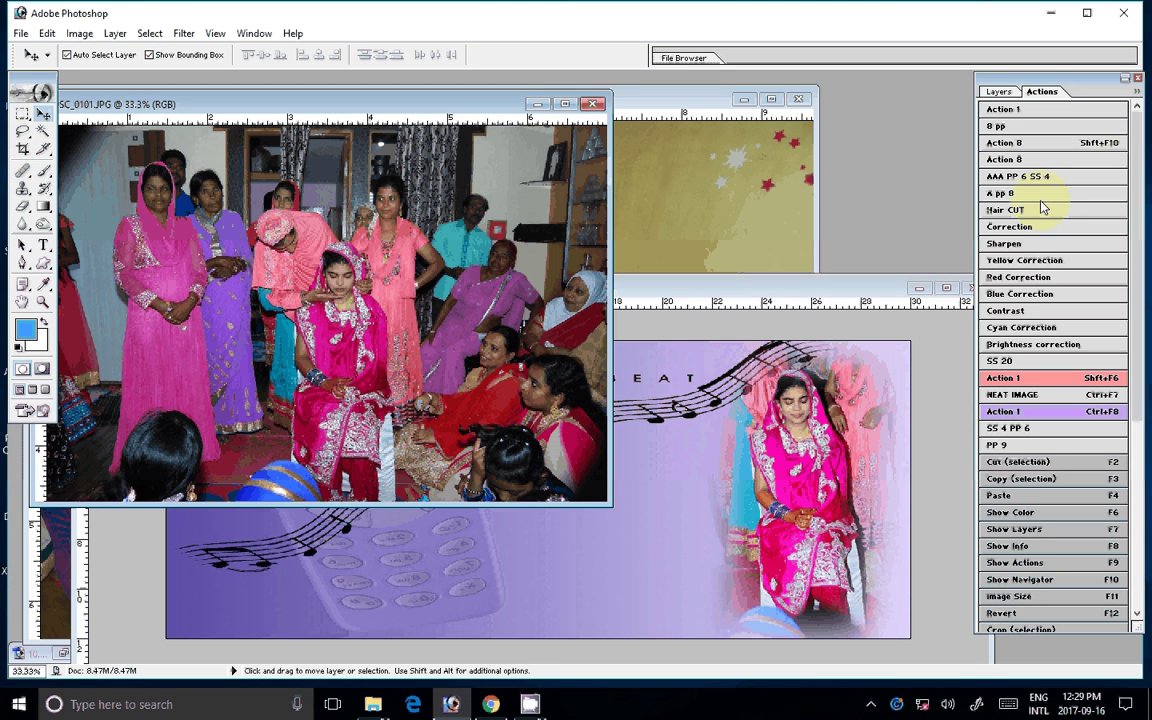
Step: Brighten DSC_0101 with Action 8, copy it to the spread's top-left, and close it
click(1041, 204)
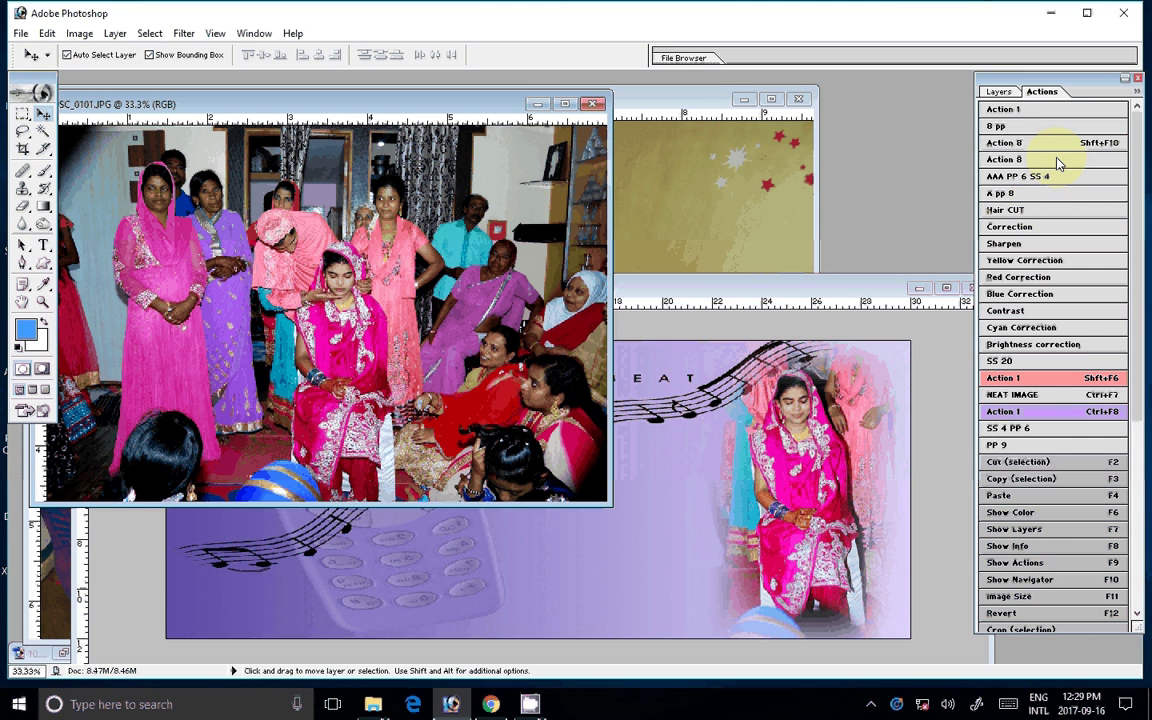
click(1058, 163)
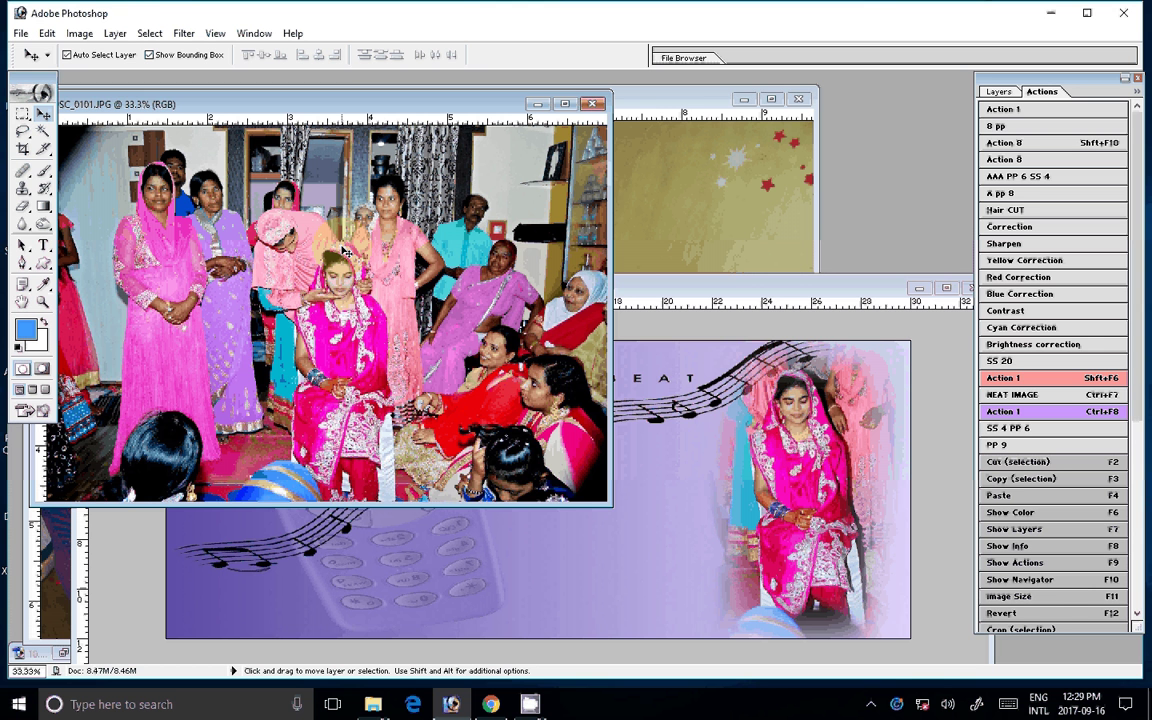
drag(346, 251, 287, 394)
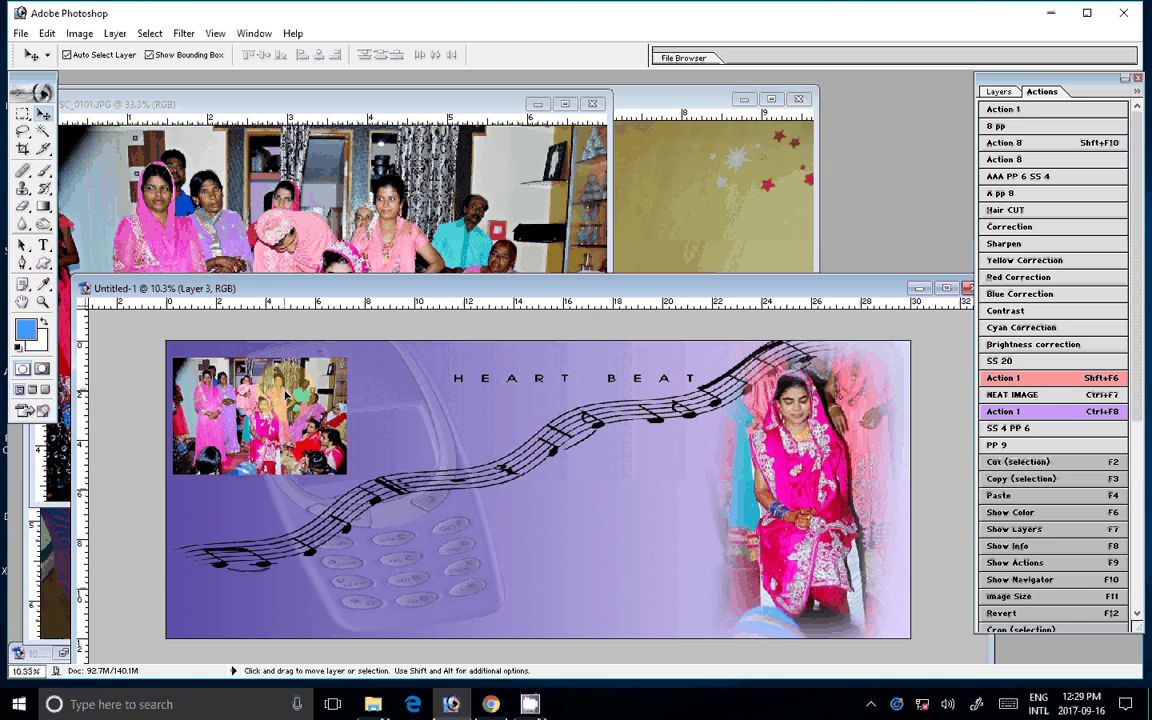
click(605, 110)
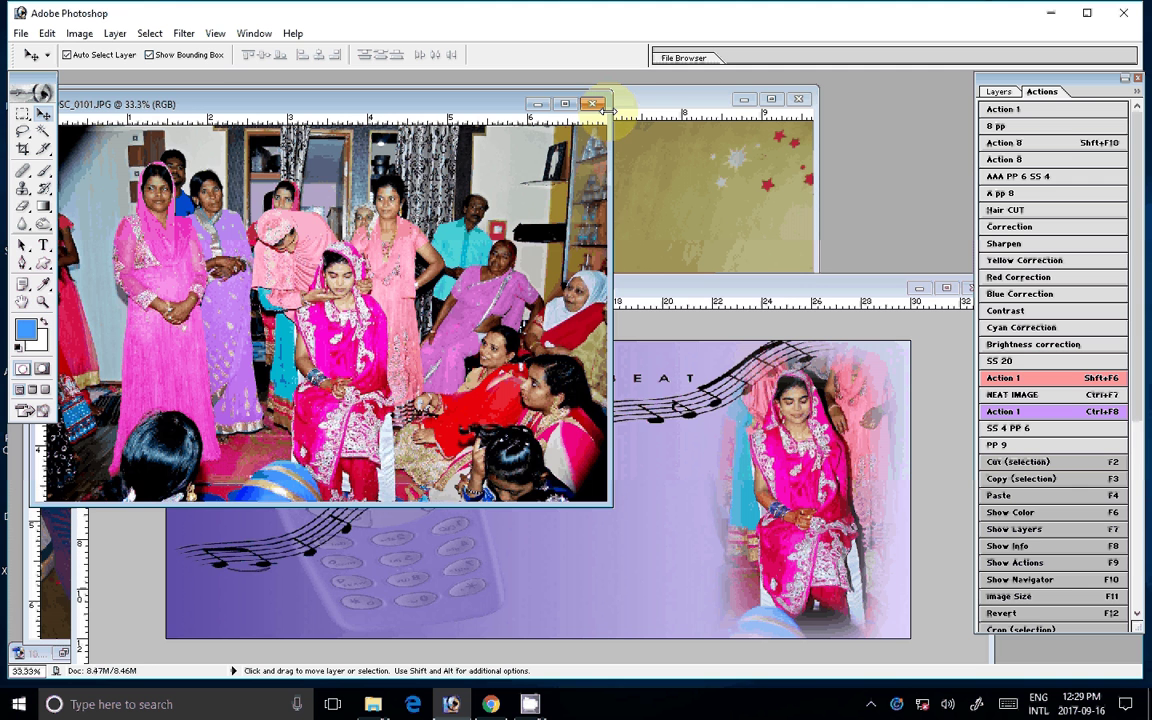
click(594, 105)
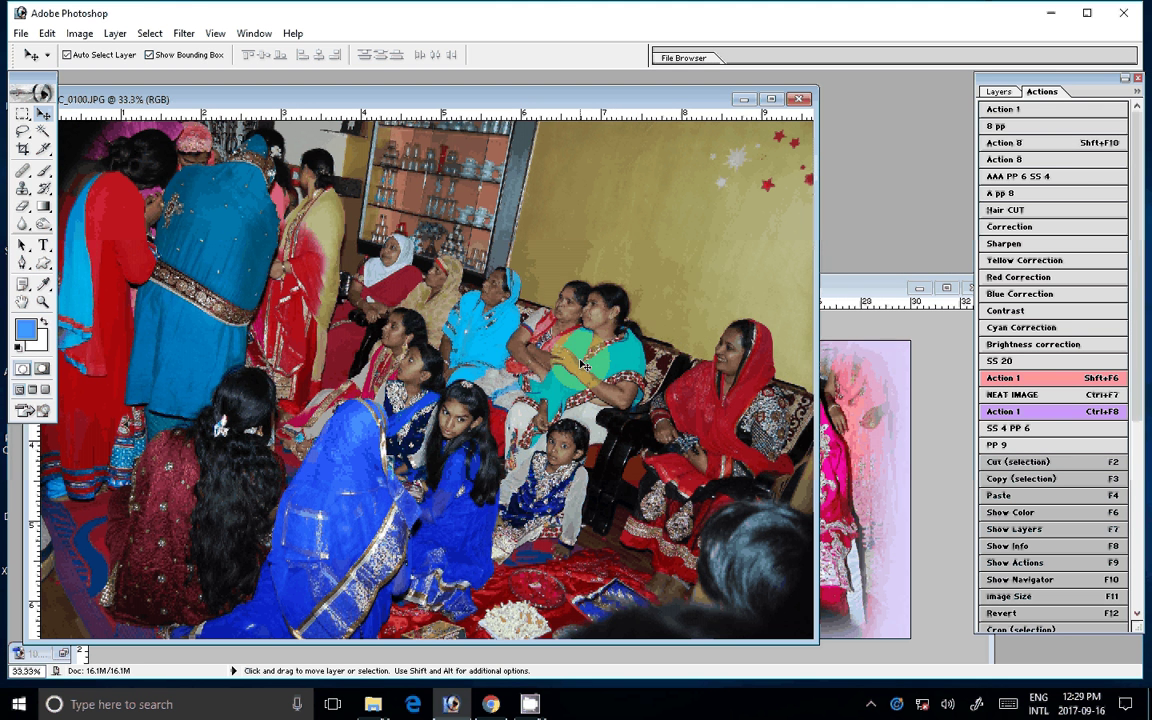
Step: Zoom out and resize DSC_0100 to 7 inches wide in Image Size
key(ctrl+minus)
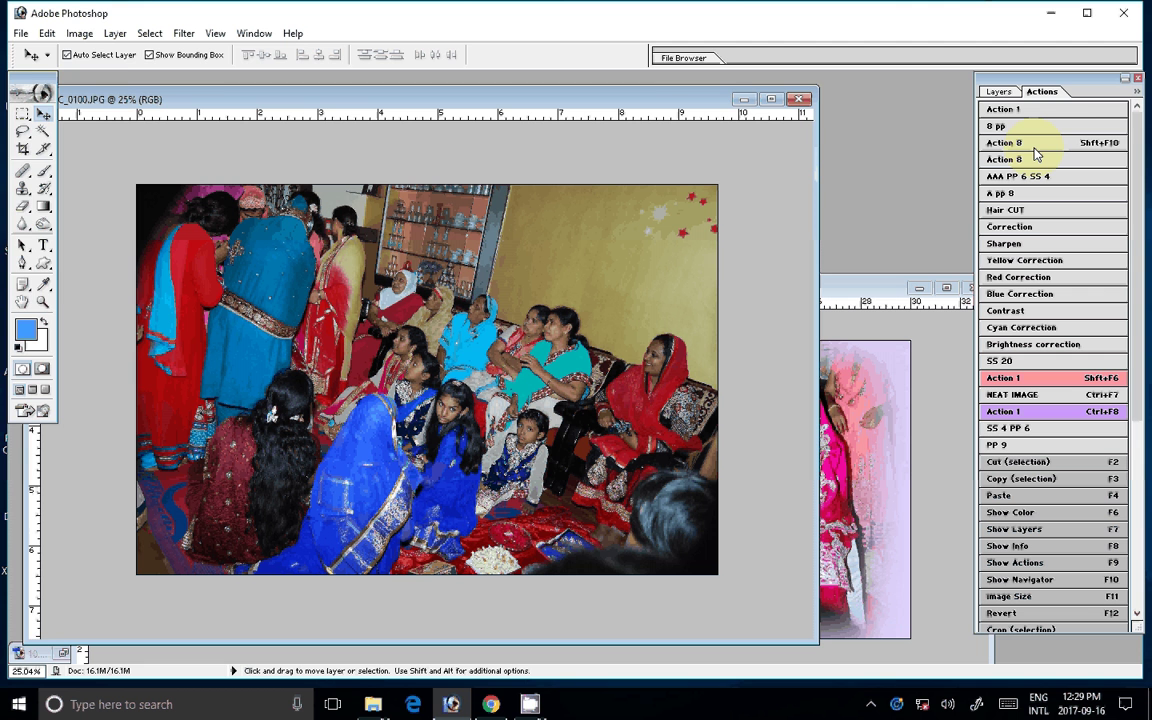
click(79, 33)
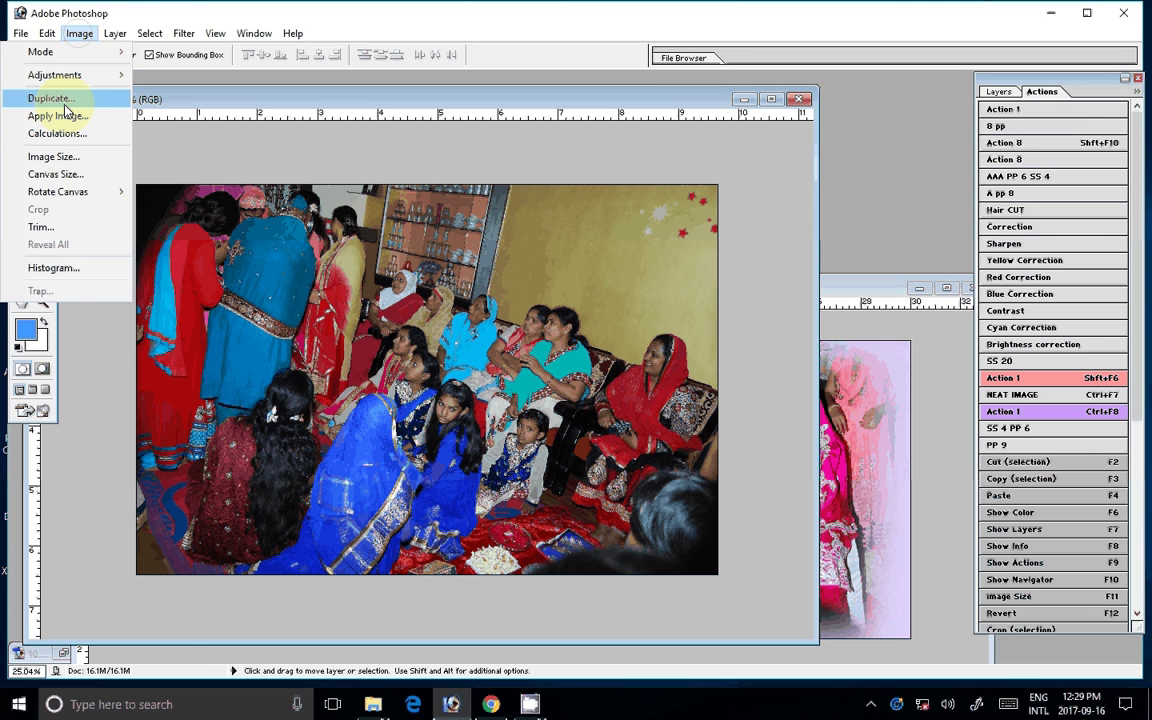
click(54, 156)
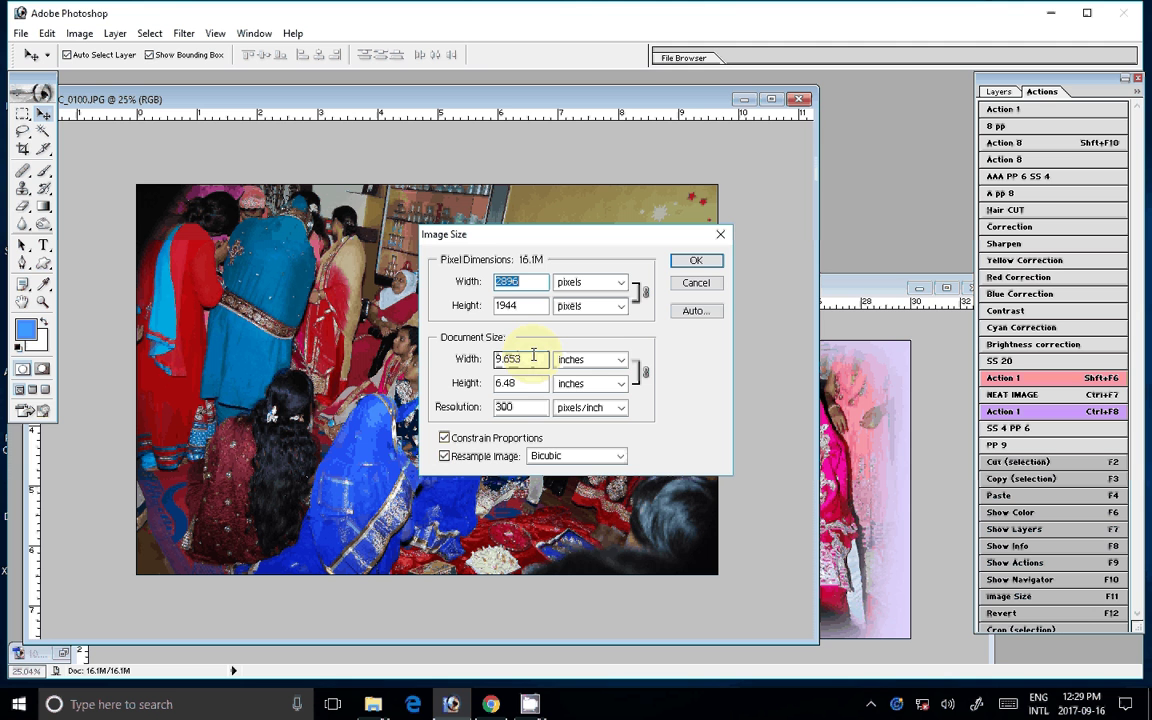
double_click(533, 358)
text(7)
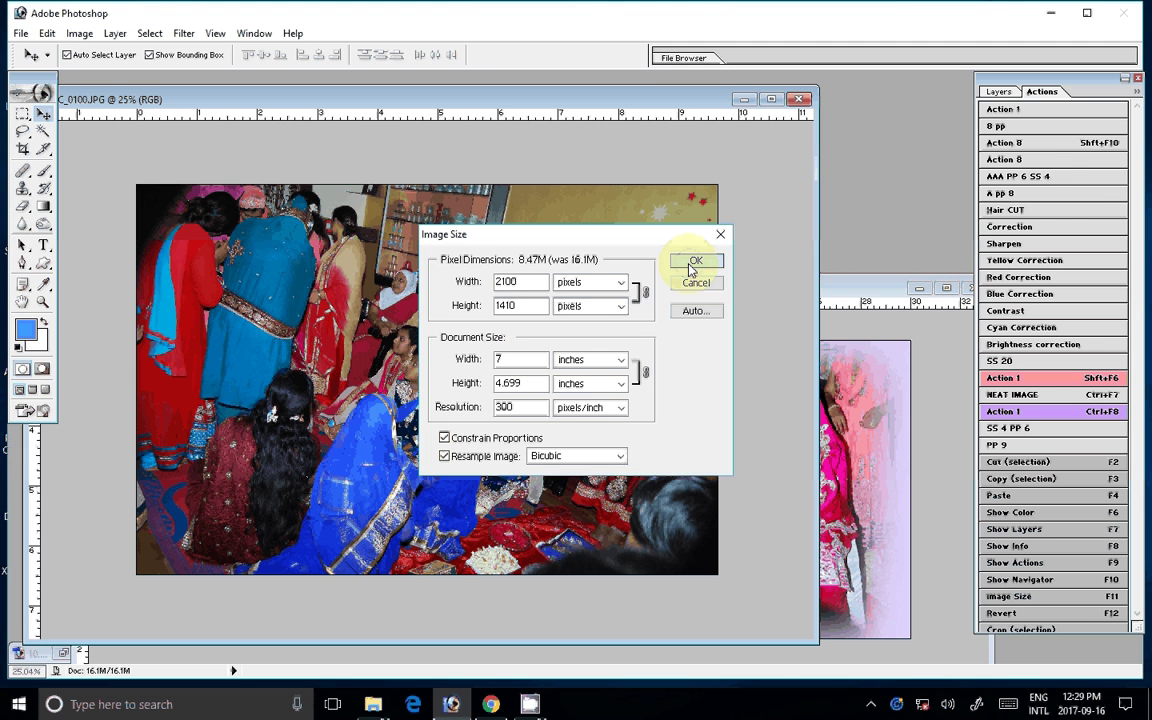
click(689, 265)
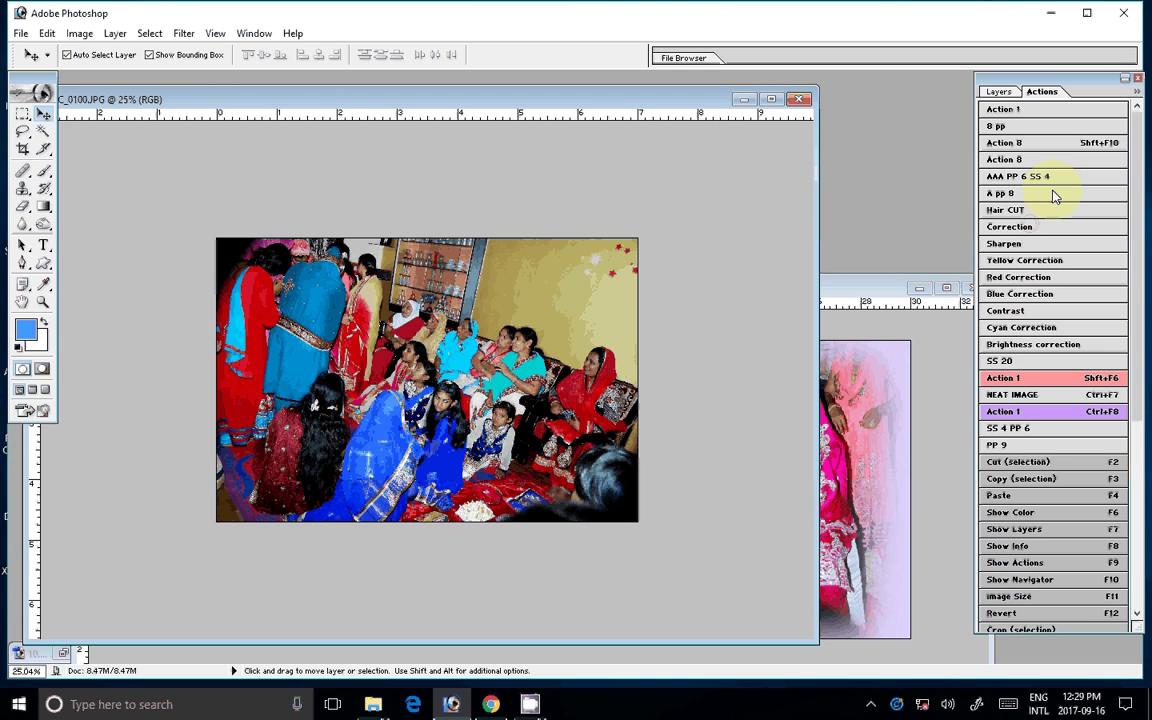
Step: Brighten DSC_0100 with the correction action, place it bottom-left, close it unsaved, and return to File Explorer
click(1053, 195)
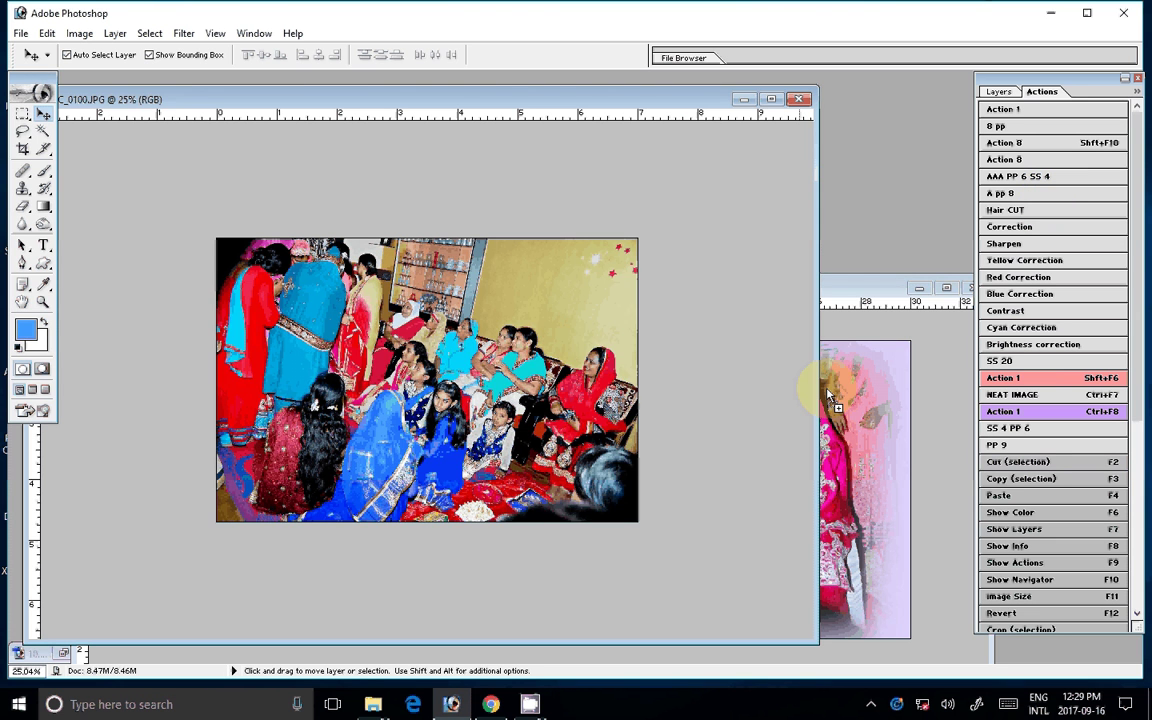
click(829, 398)
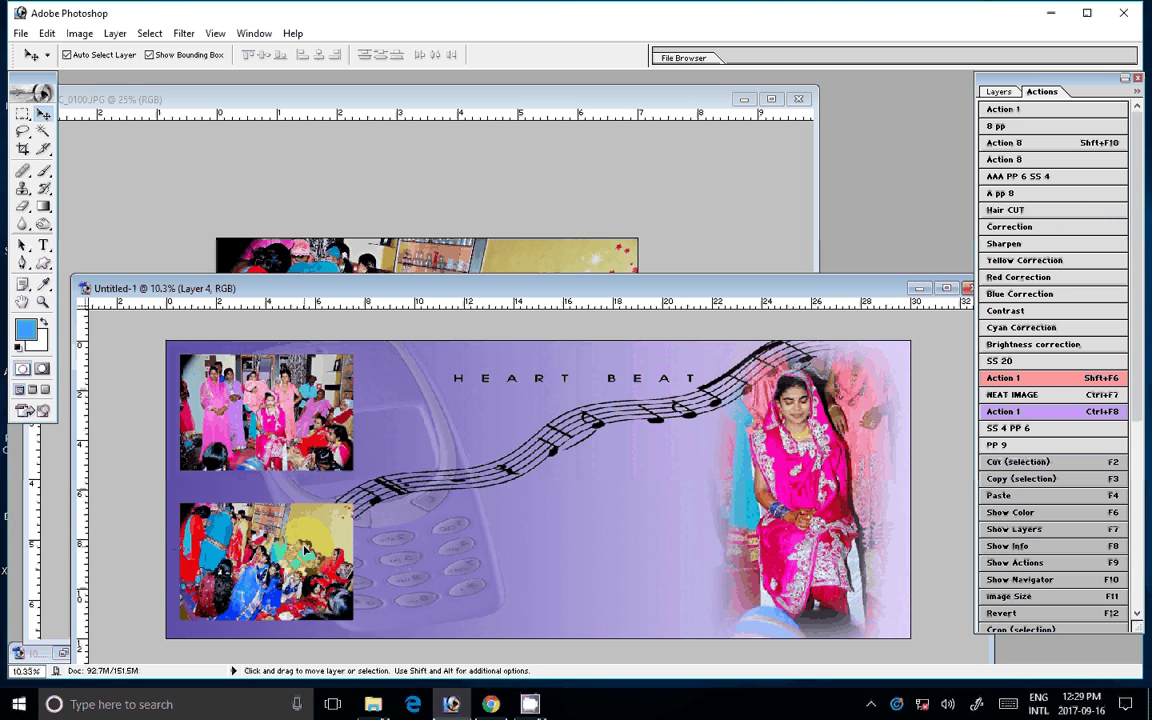
mouse_move(305, 548)
mouse_down()
mouse_move(310, 425)
mouse_move(430, 260)
mouse_up()
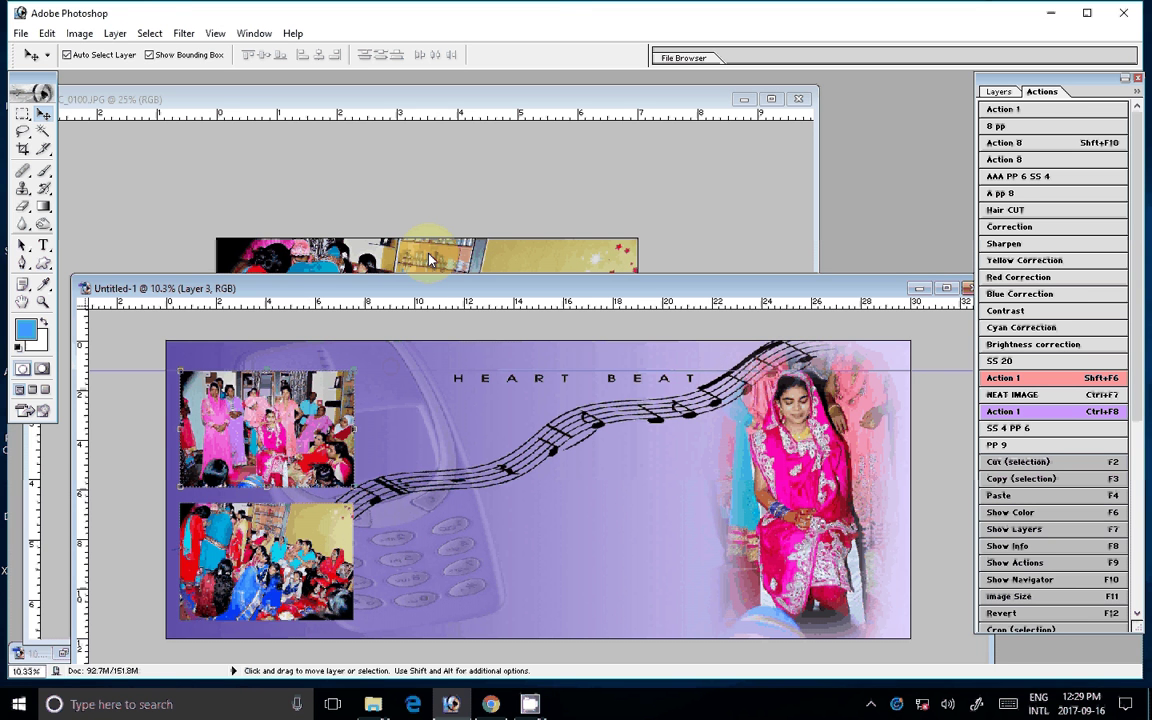
key(ctrl+w)
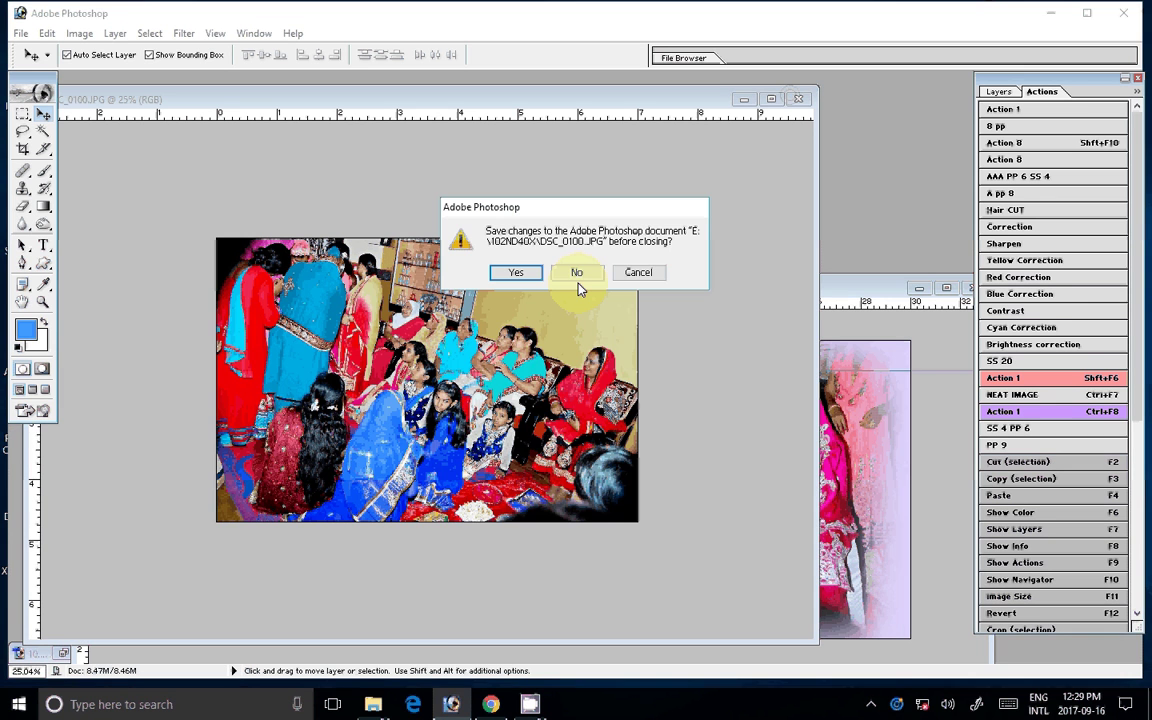
click(577, 284)
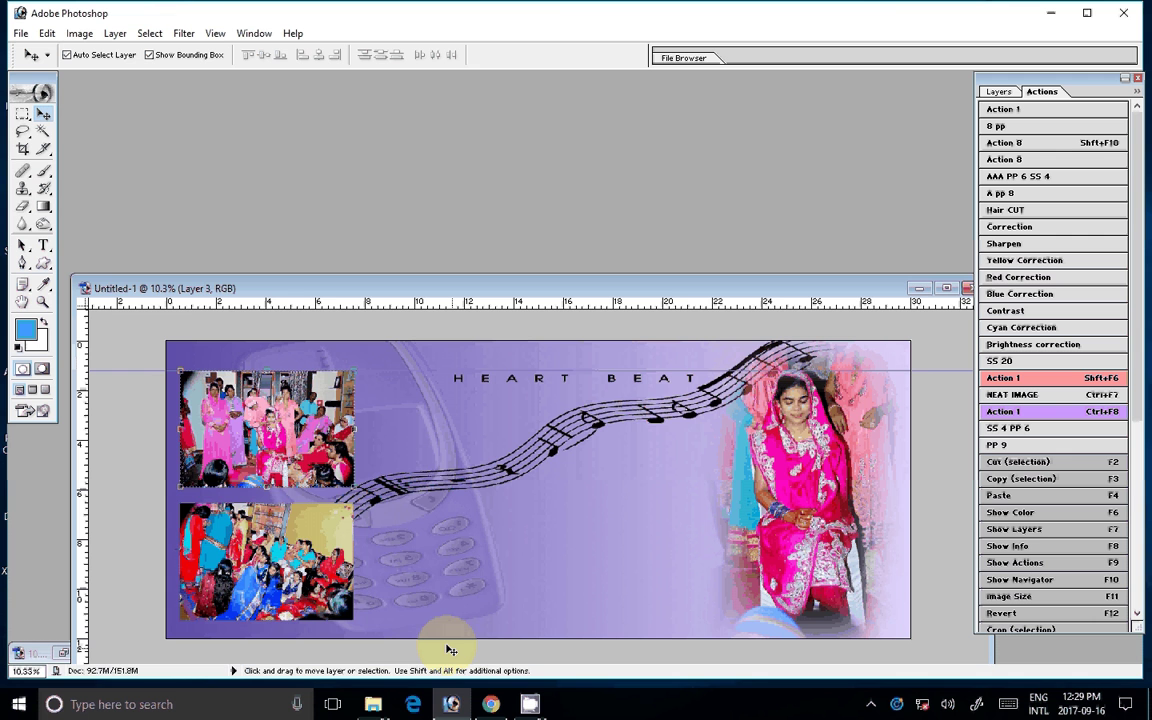
key(alt+Tab)
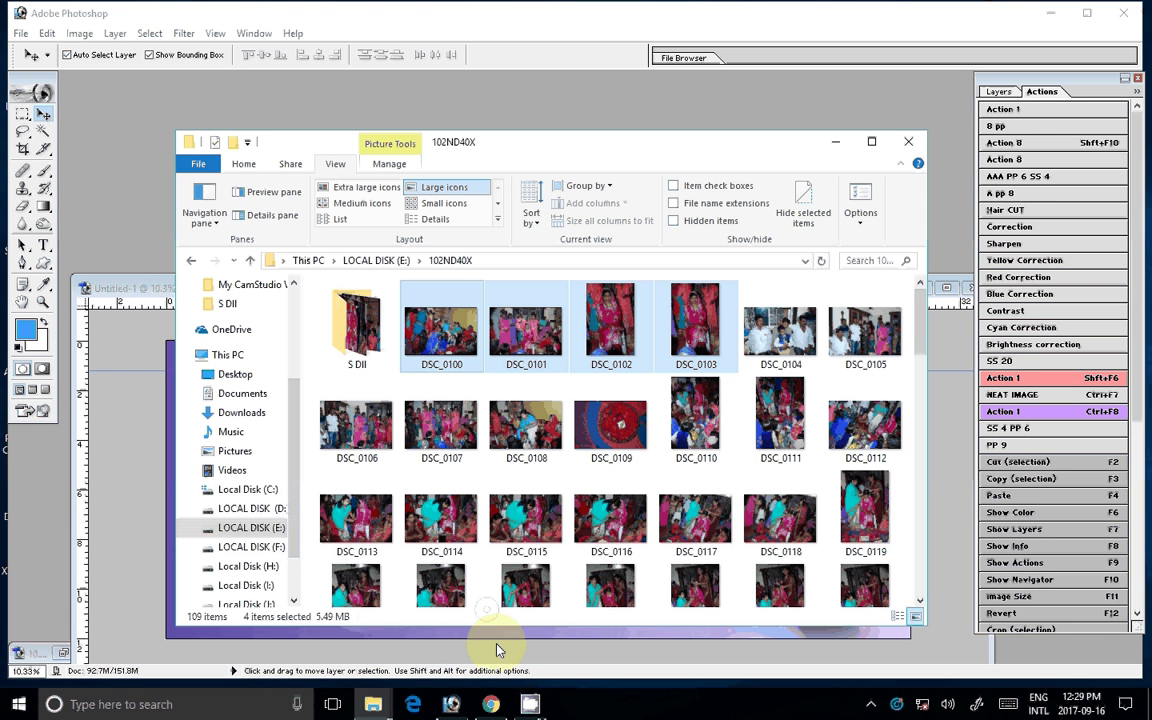
Step: Move the used photos DSC_0100–DSC_0104 into the S DII folder
drag(441, 330, 360, 345)
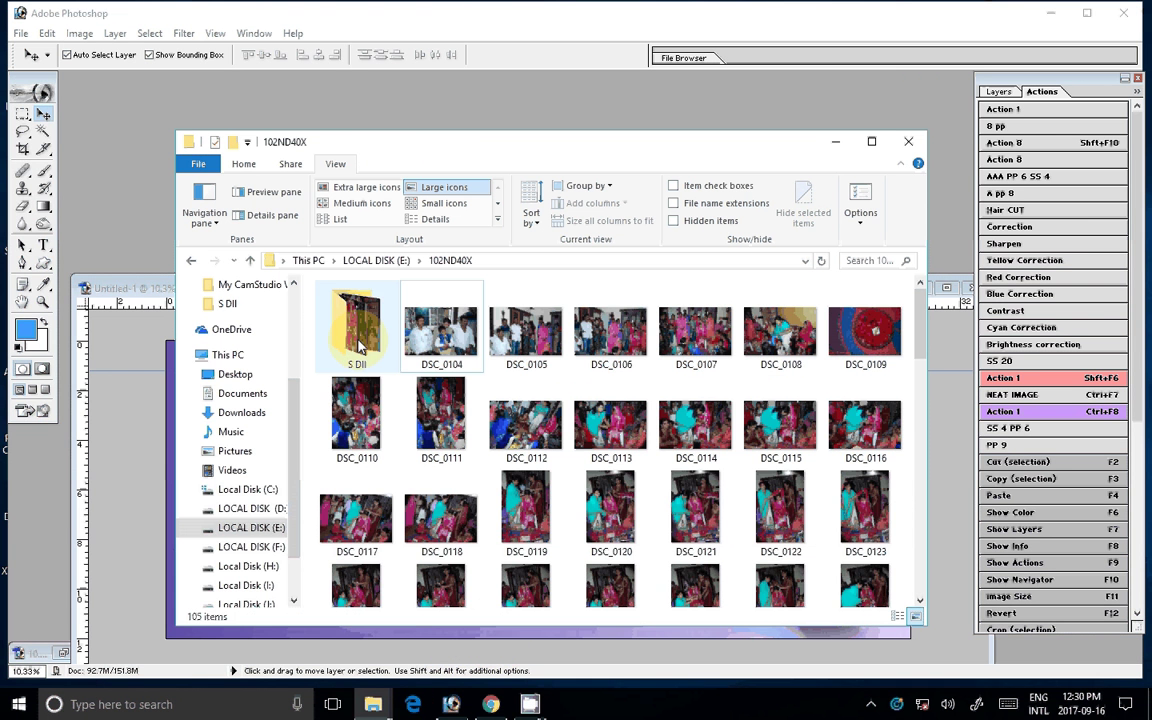
click(481, 368)
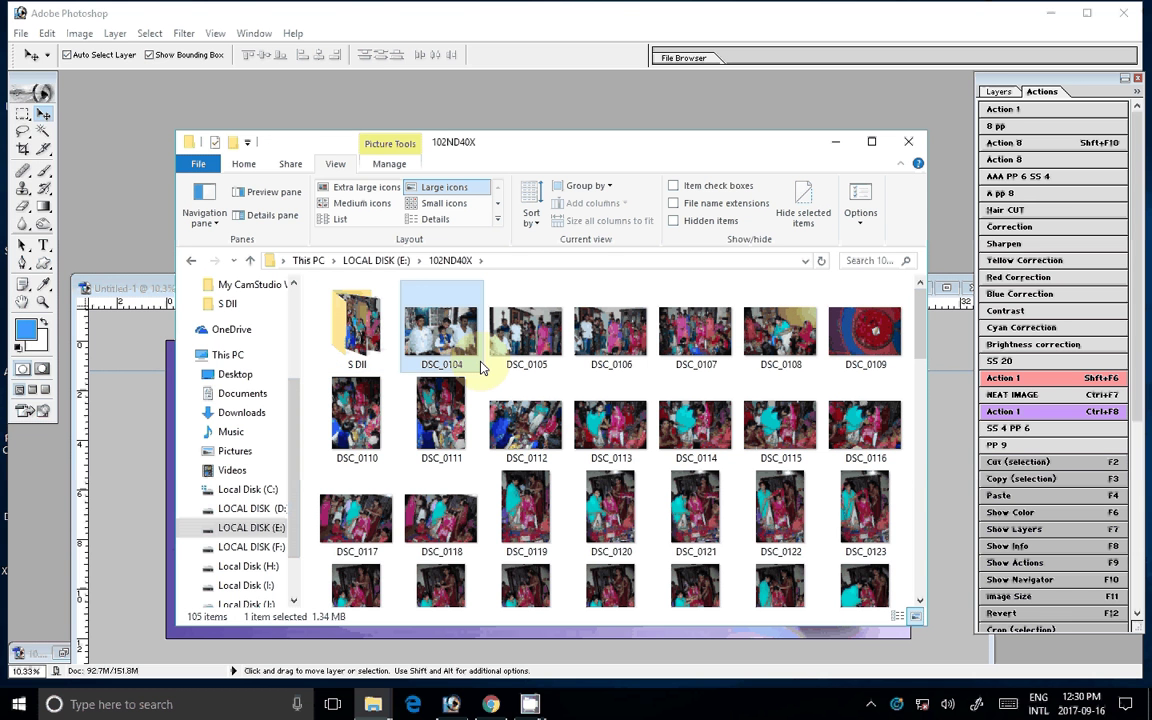
drag(481, 368, 380, 346)
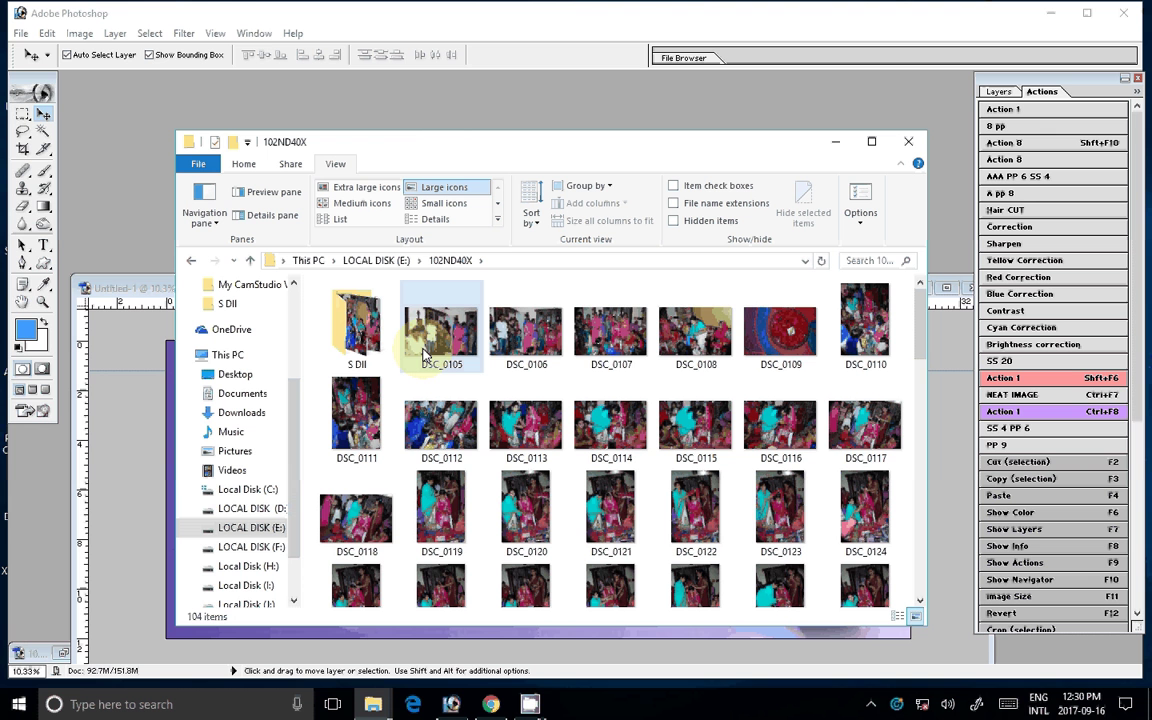
Step: Select DSC_0105–DSC_0108 and drag them onto Photoshop to open them
shift+click(457, 352)
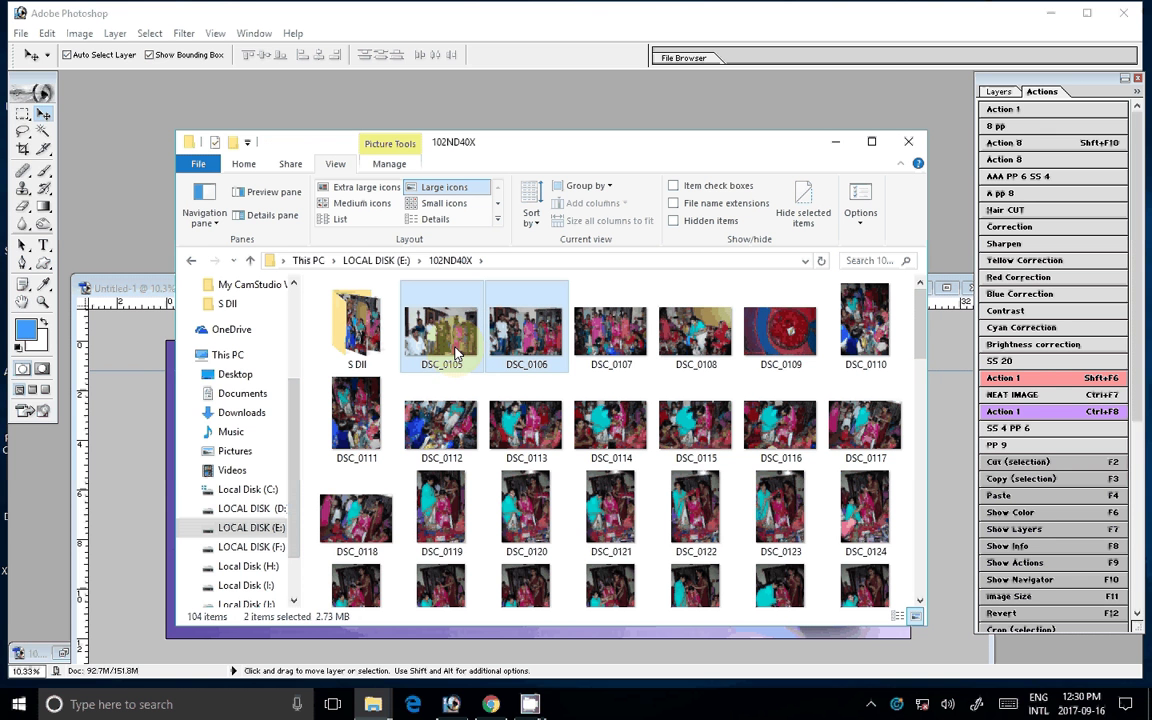
shift+click(611, 330)
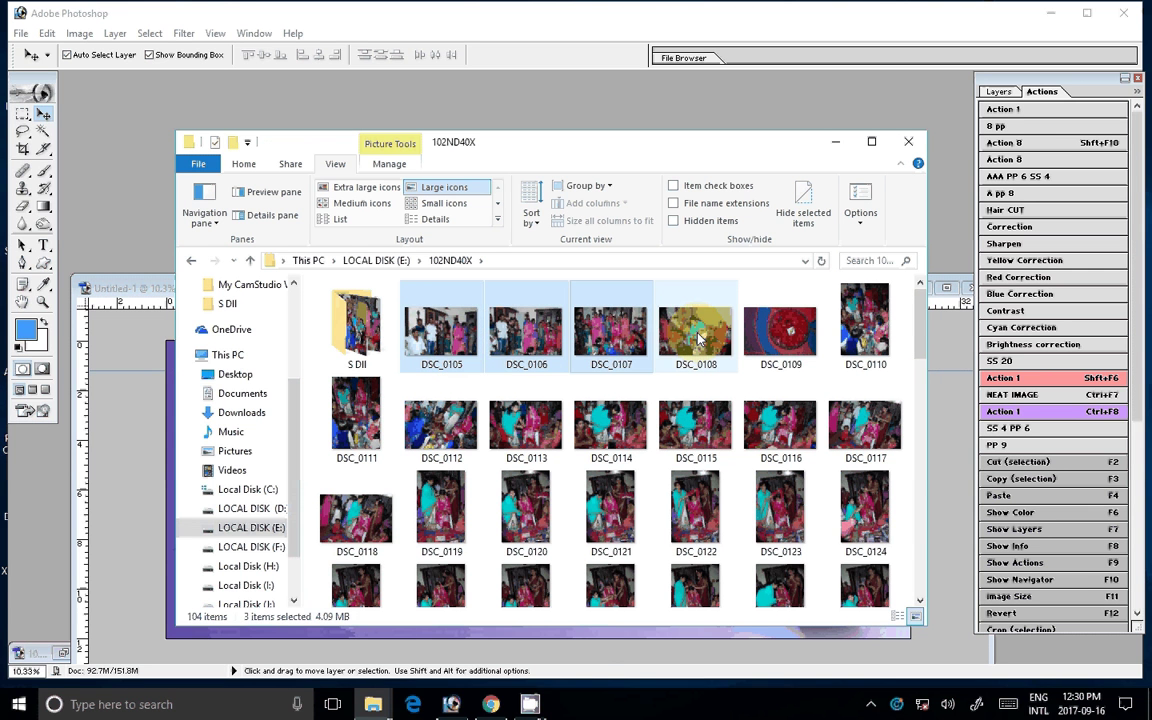
drag(697, 339, 619, 90)
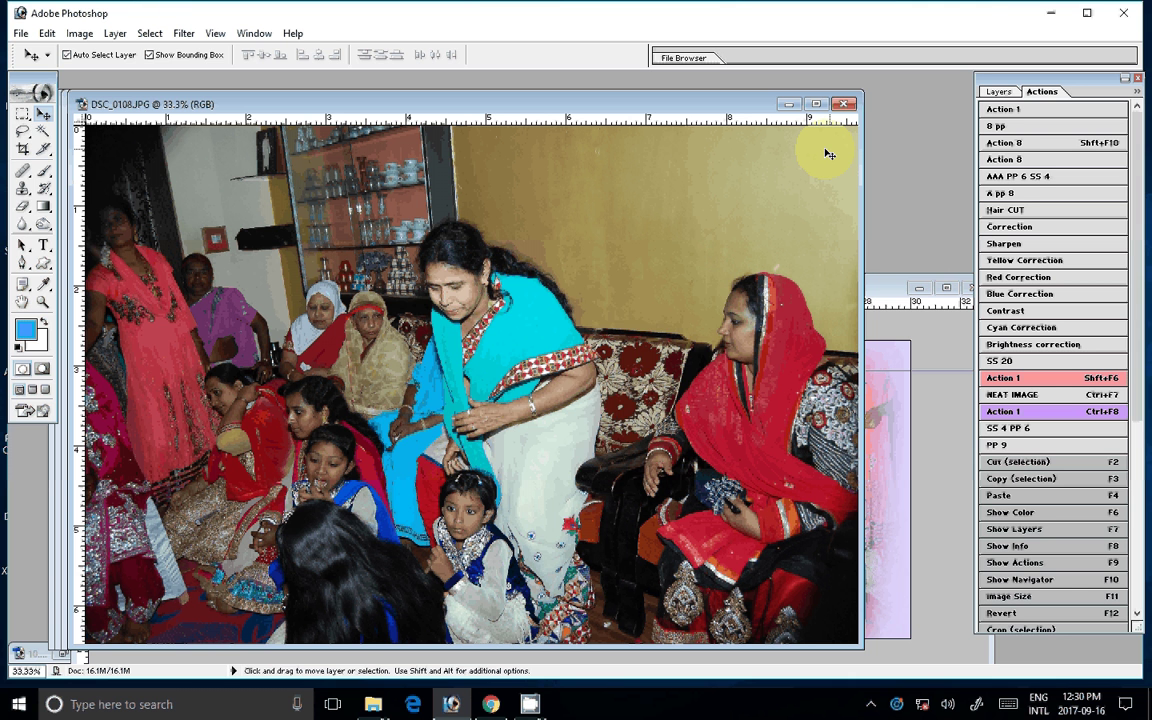
Step: Resize DSC_0108 to 7 inches wide and brighten it with the correction action
key(F11)
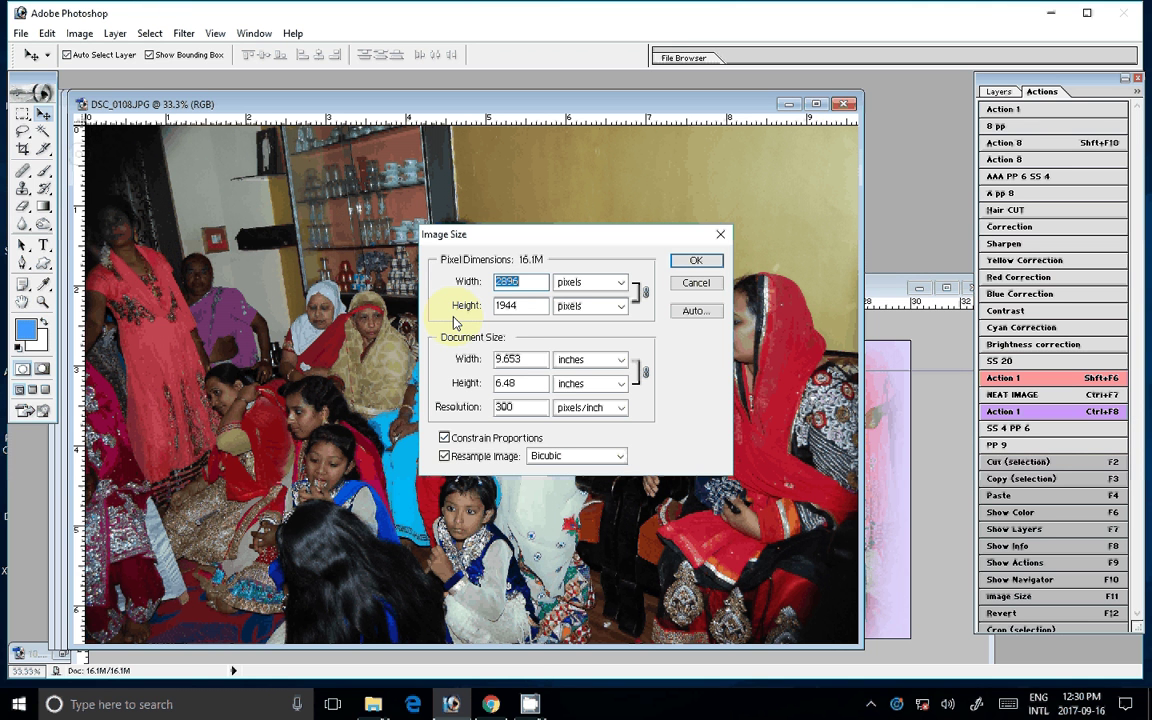
key(Tab)
key(Tab)
text(7)
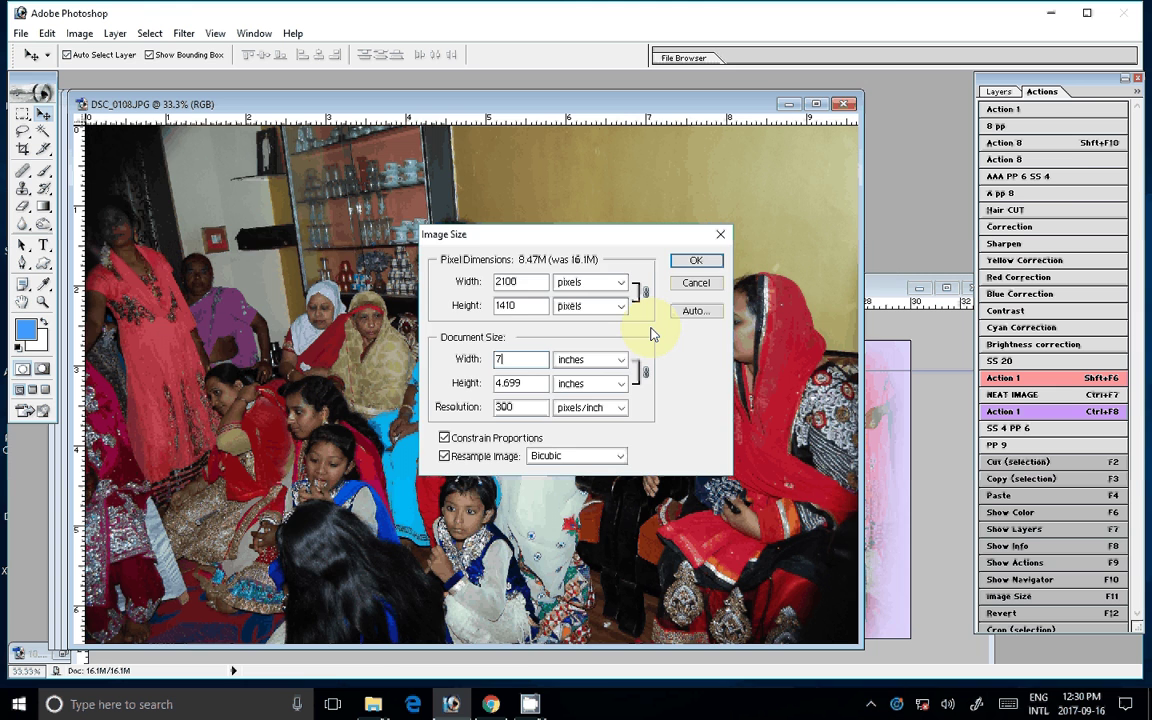
key(Return)
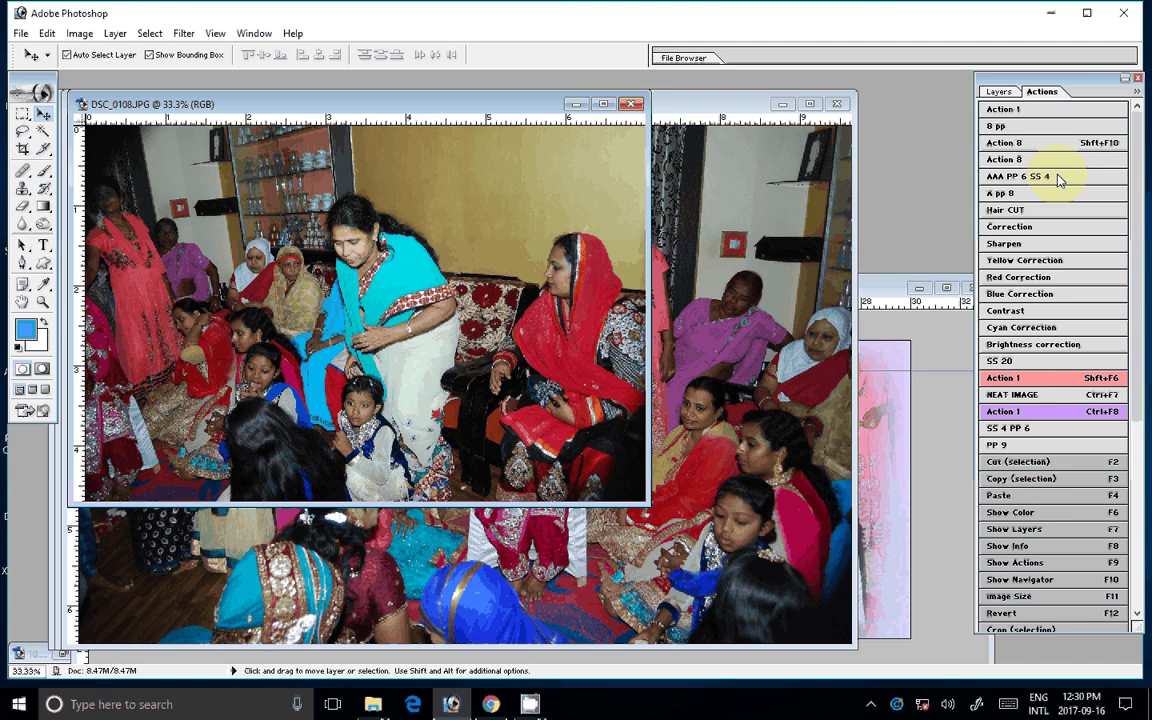
click(1041, 228)
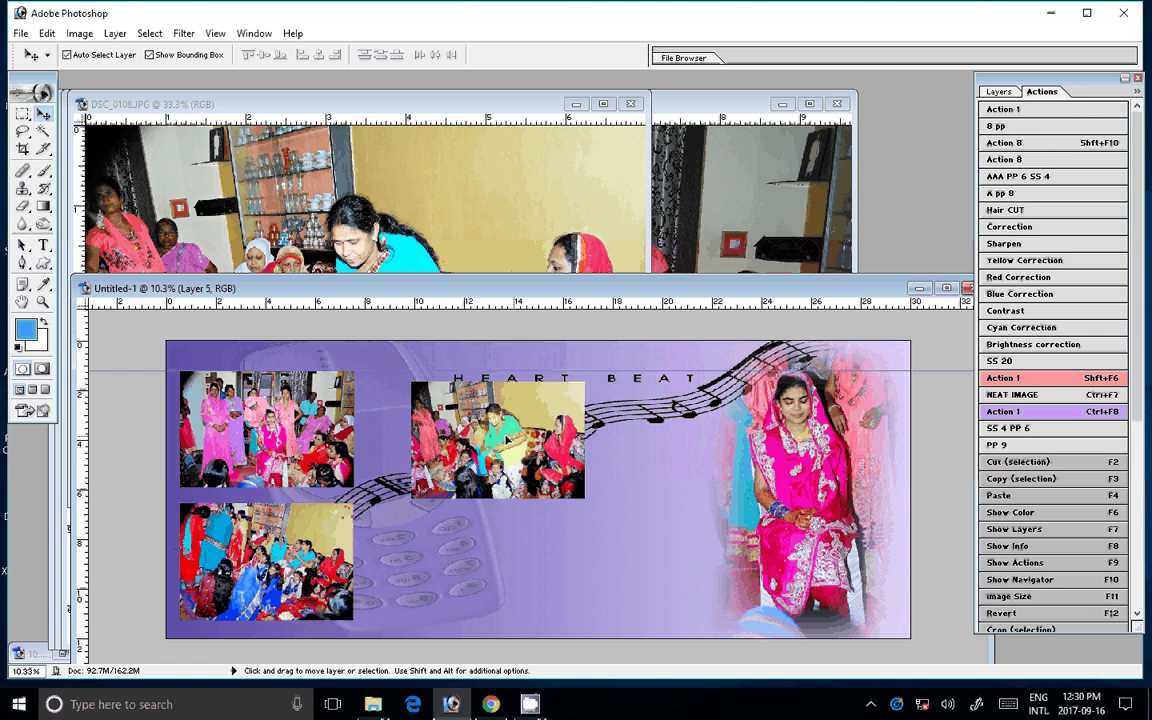
Step: Place DSC_0108 beside the top-left photo, add a vertical guide, and nudge the top photos into alignment
drag(507, 441, 465, 428)
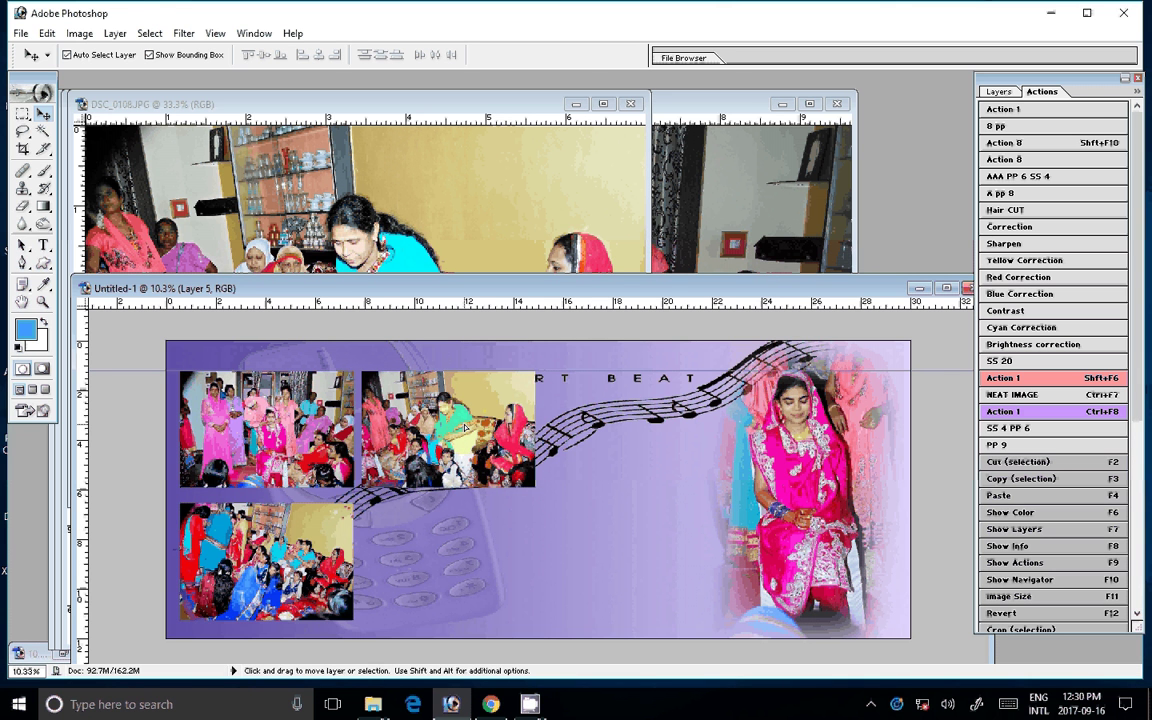
drag(465, 428, 466, 428)
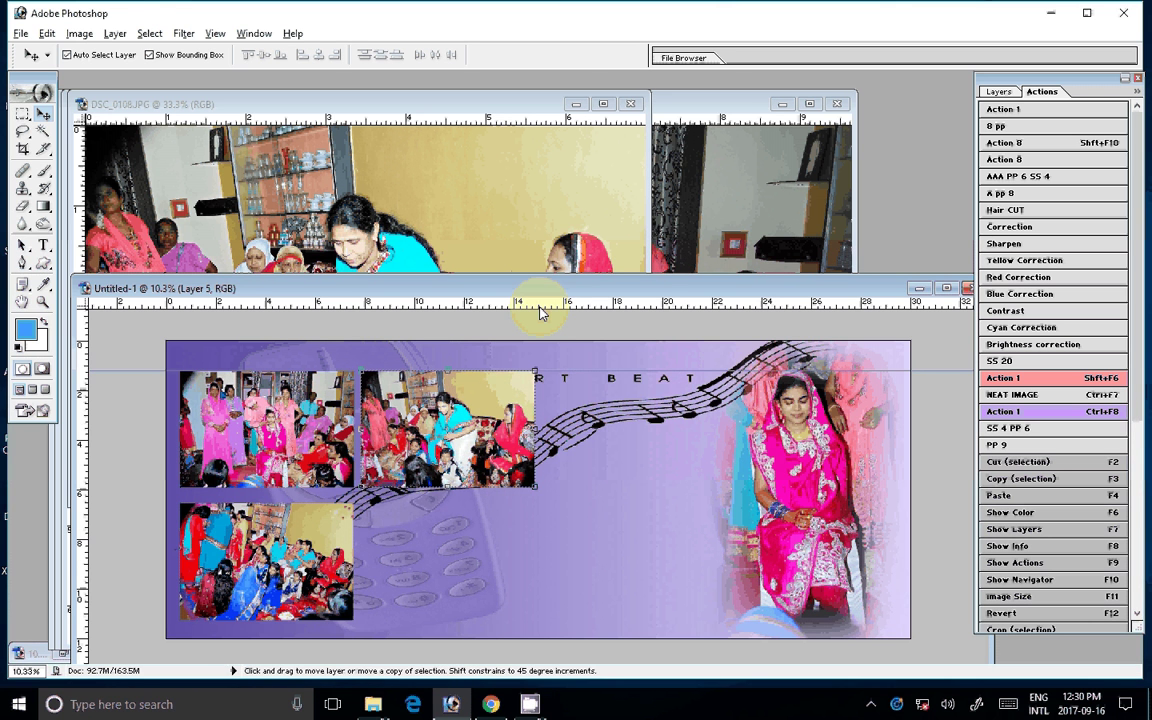
drag(540, 313, 544, 325)
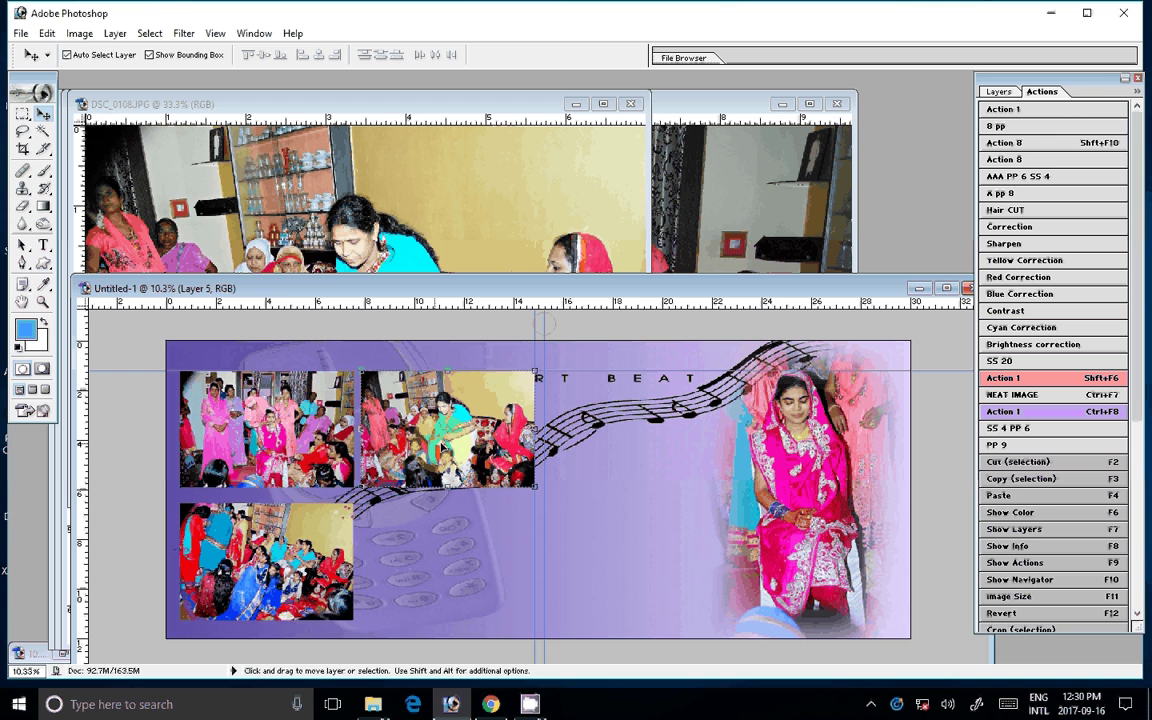
drag(293, 438, 289, 438)
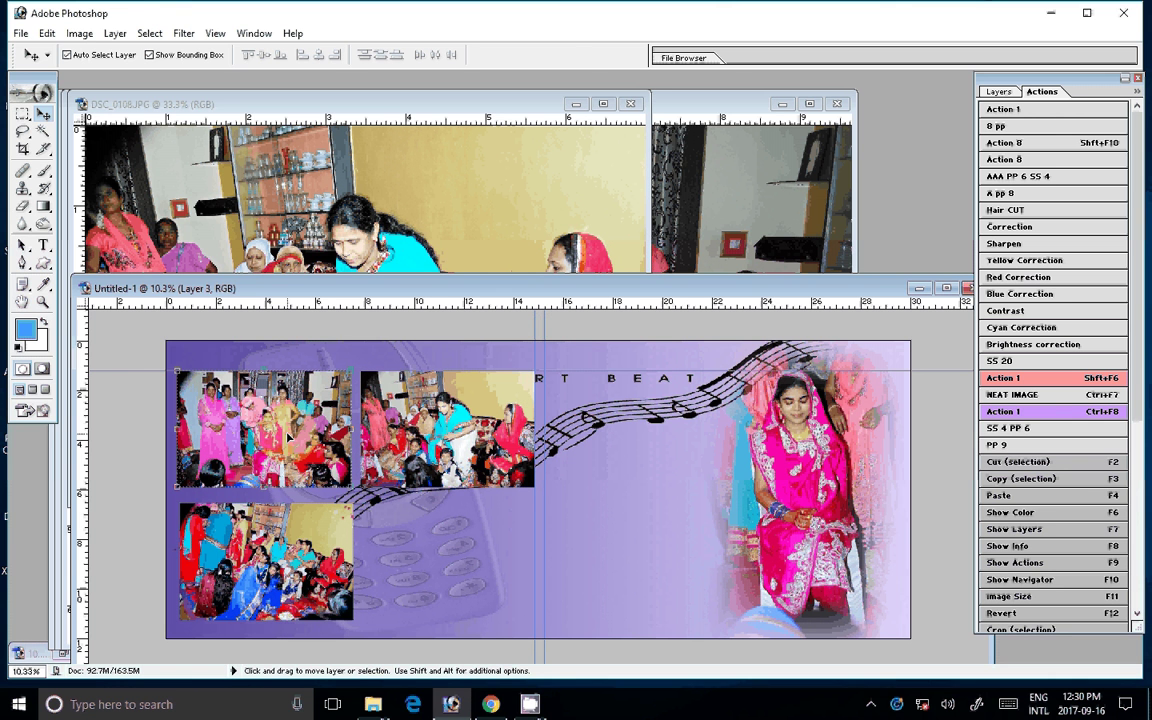
drag(445, 430, 439, 430)
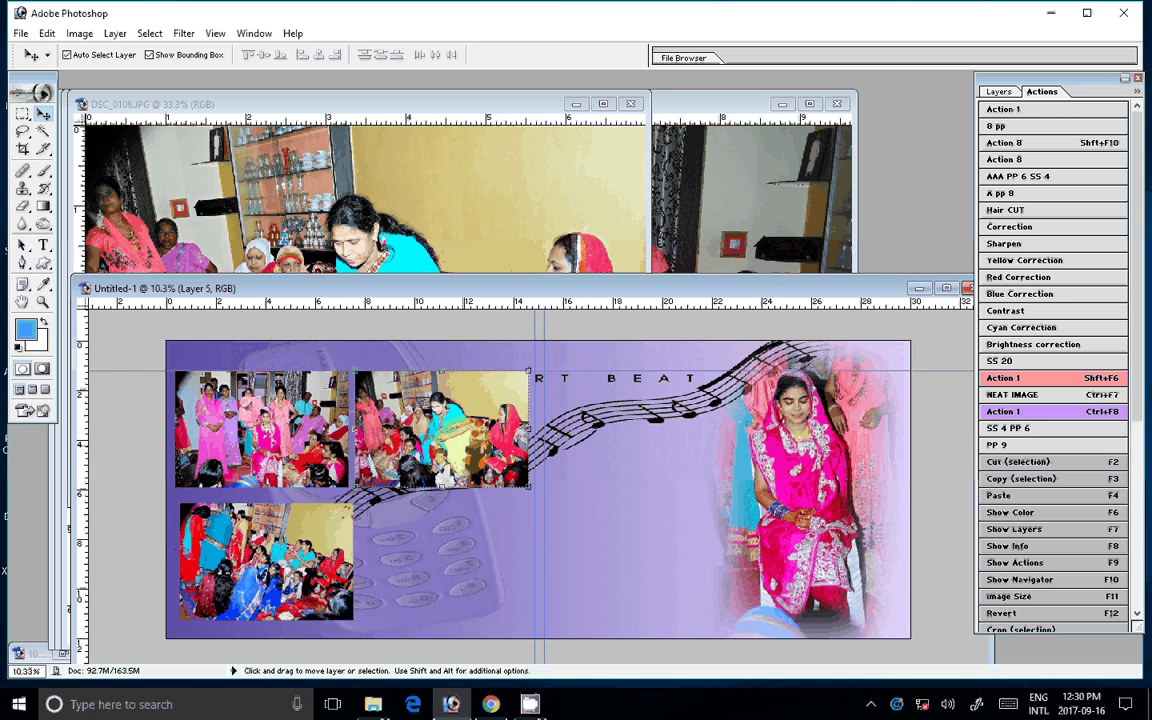
click(622, 106)
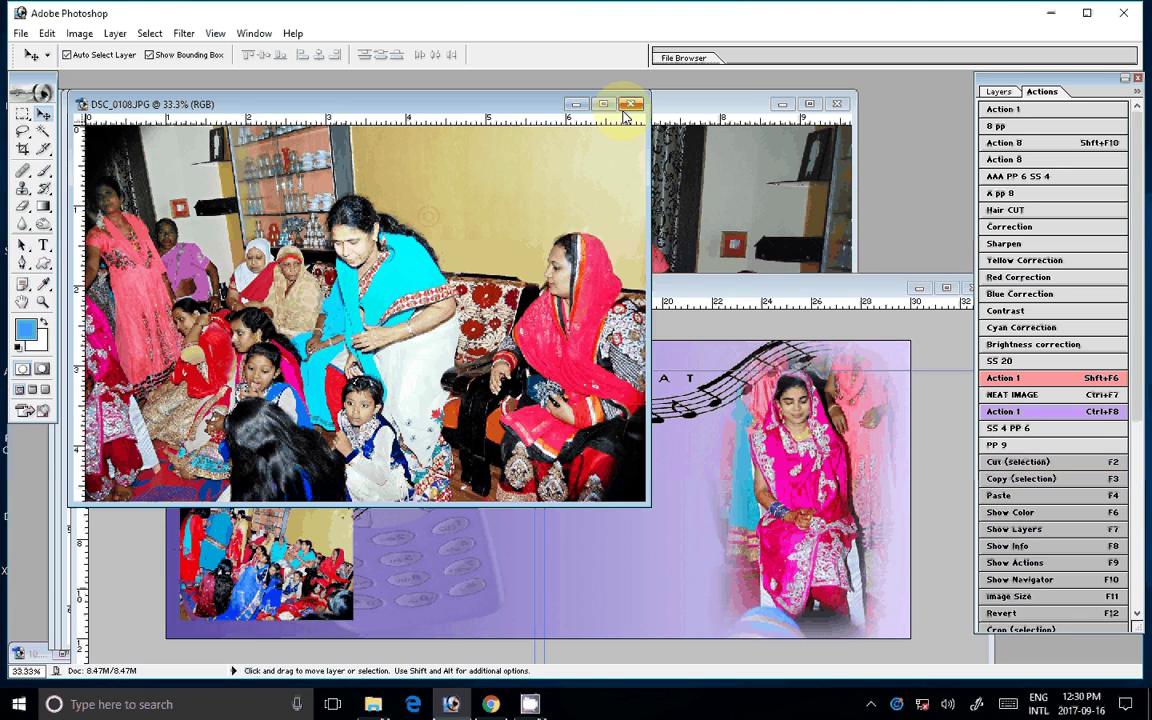
Step: Close DSC_0108, resize DSC_0107 to 7 inches wide, and run the colour-enhancing action
click(631, 104)
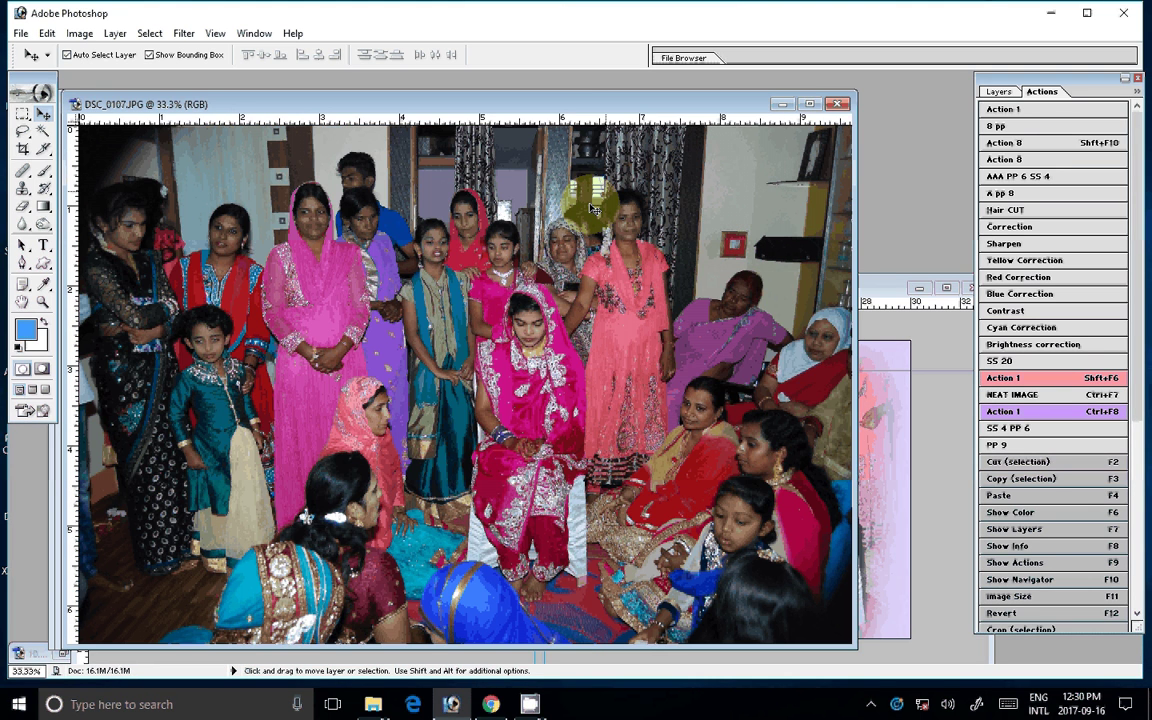
key(F11)
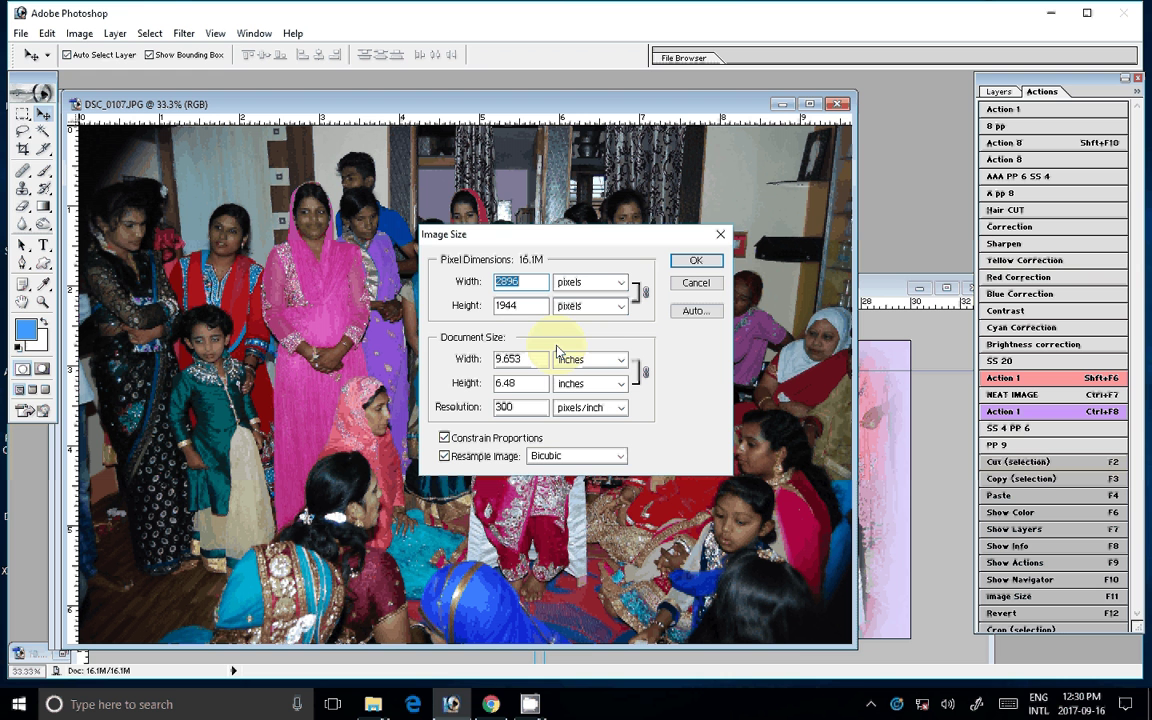
double_click(540, 358)
text(7)
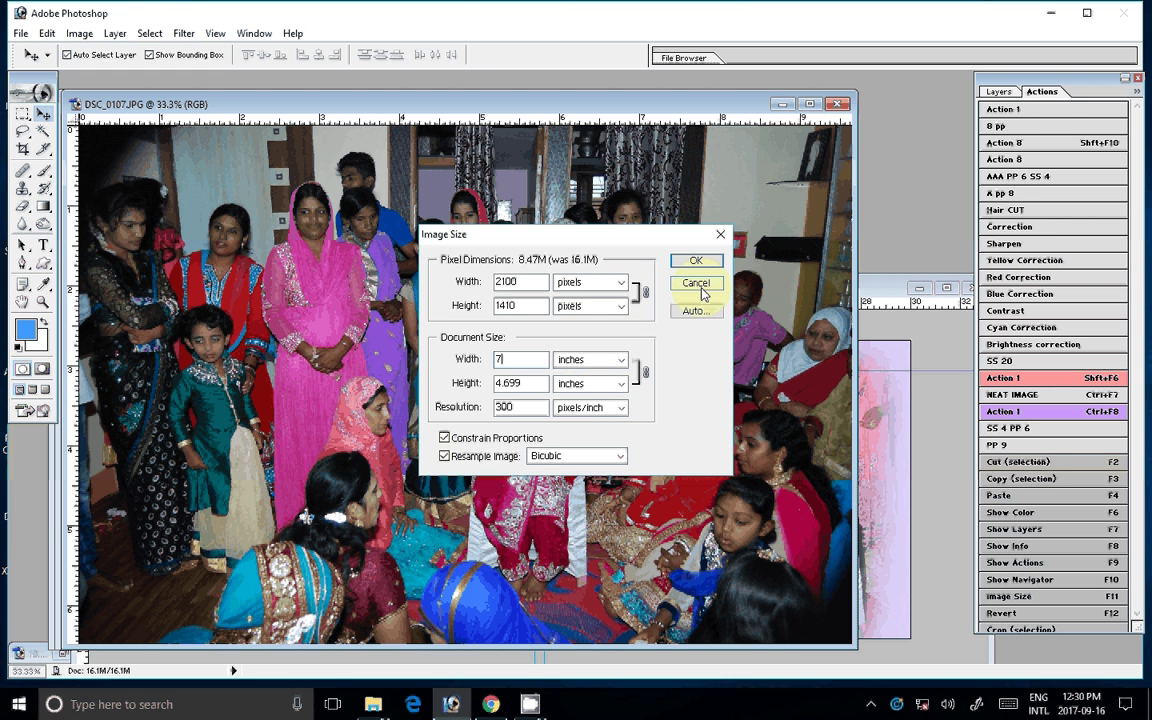
key(Return)
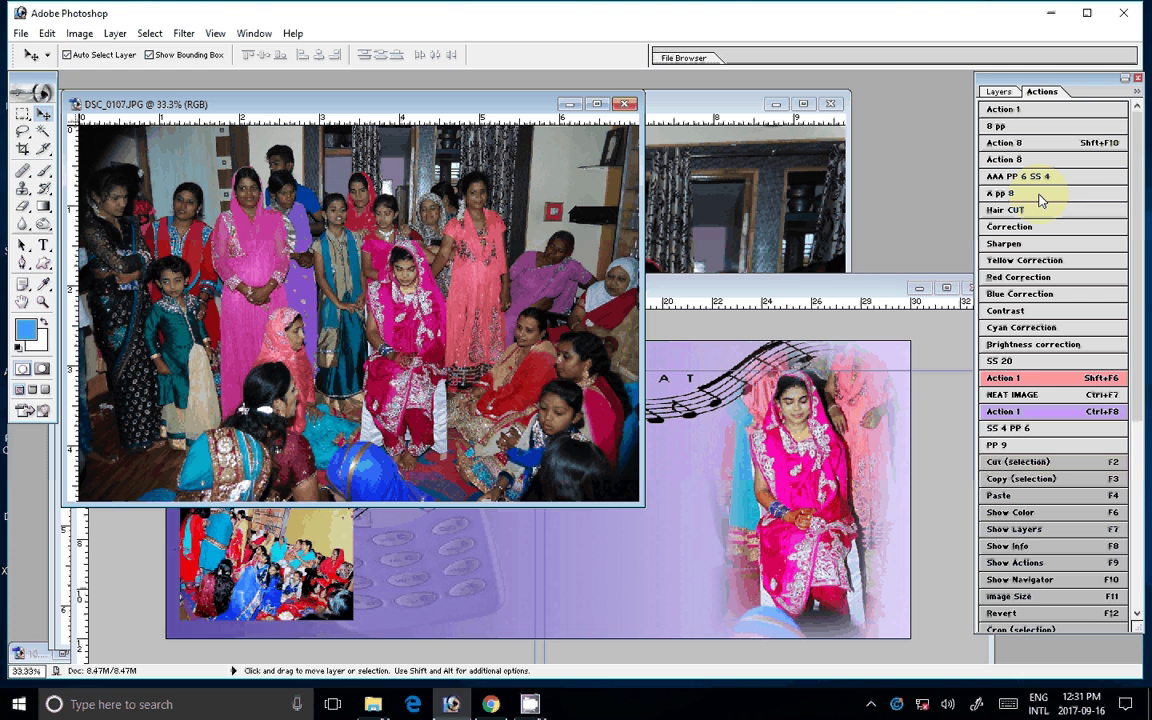
click(1079, 150)
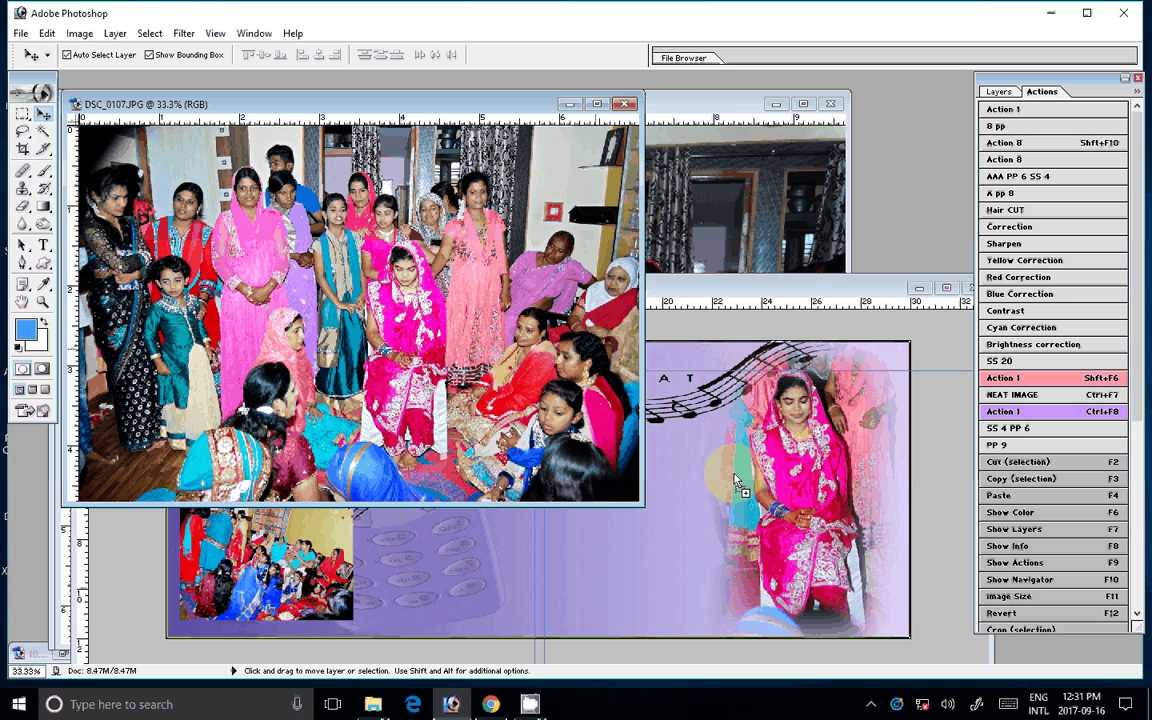
Step: Place DSC_0107 in the album's lower row, line it up, brighten it, and close the original unsaved
drag(737, 482, 450, 560)
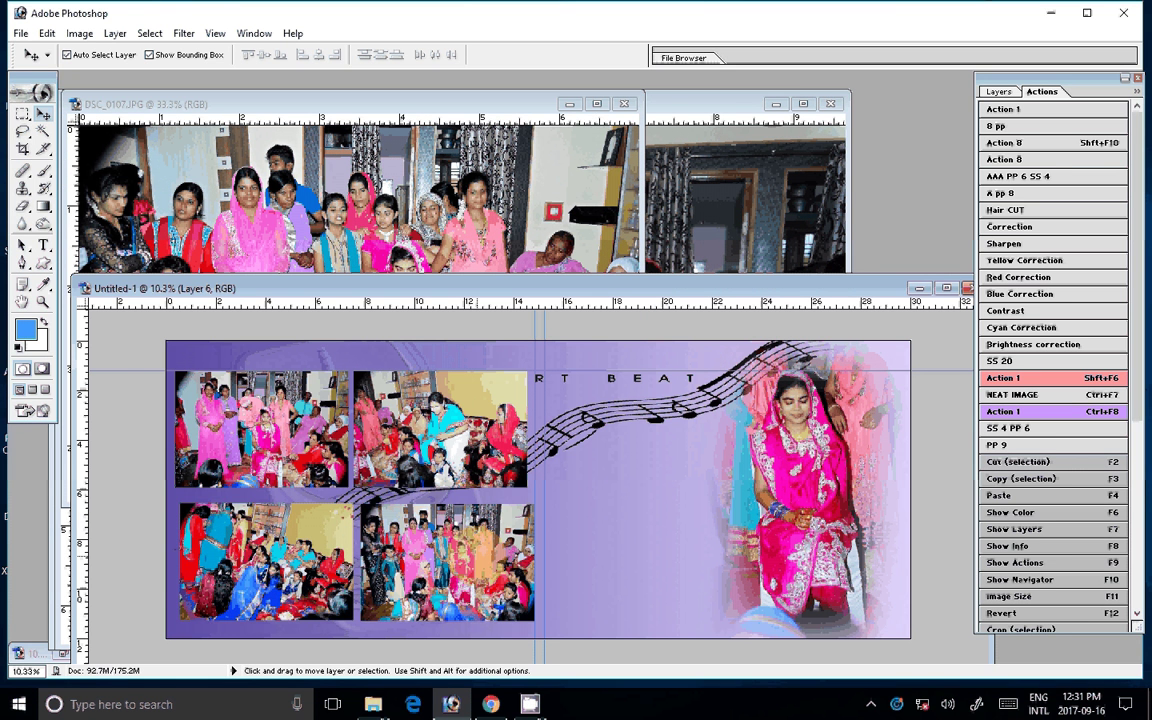
drag(306, 563, 299, 563)
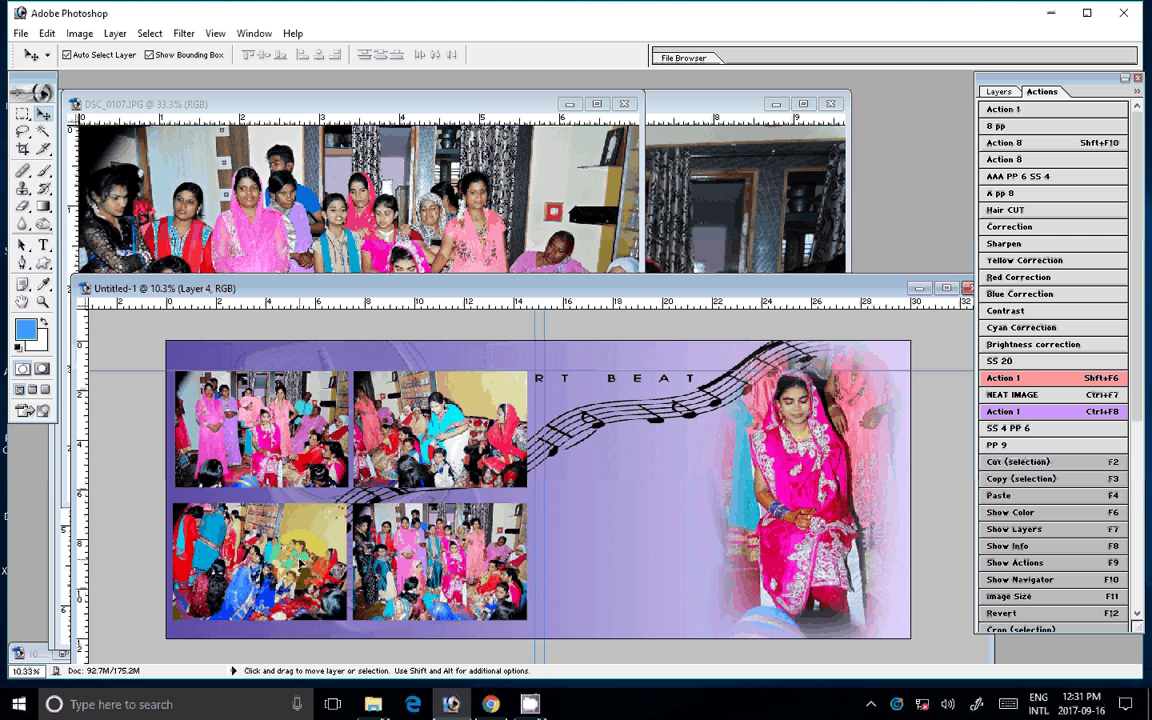
key(ctrl+F8)
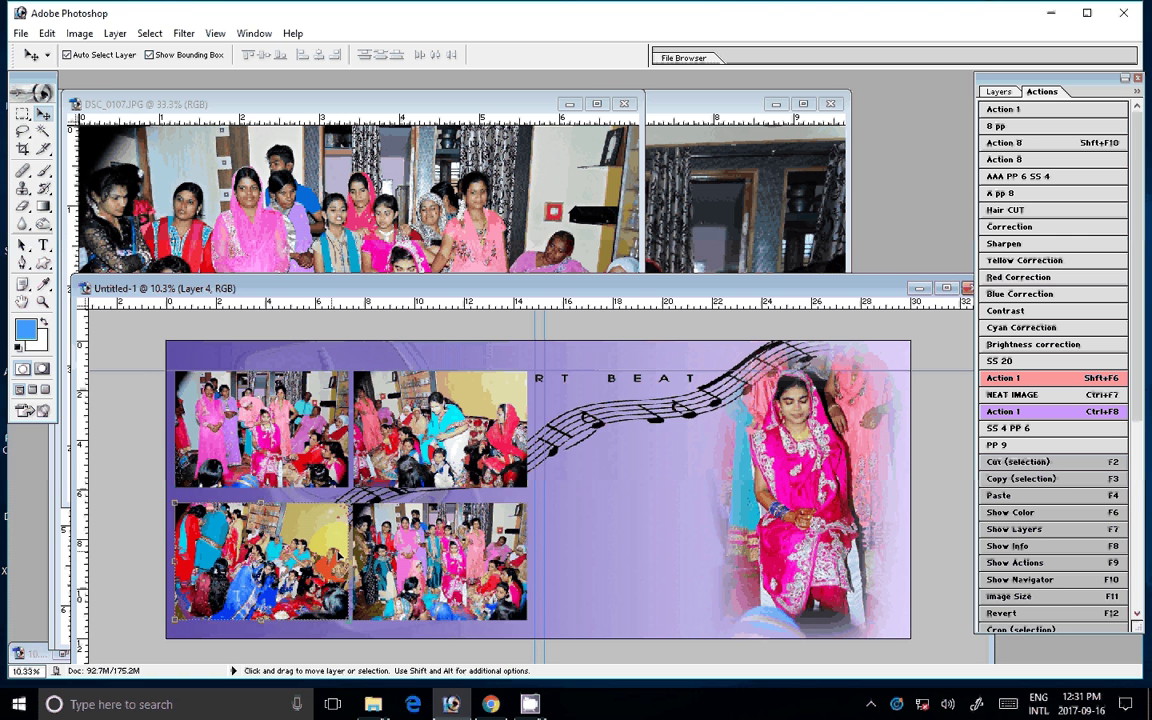
click(624, 103)
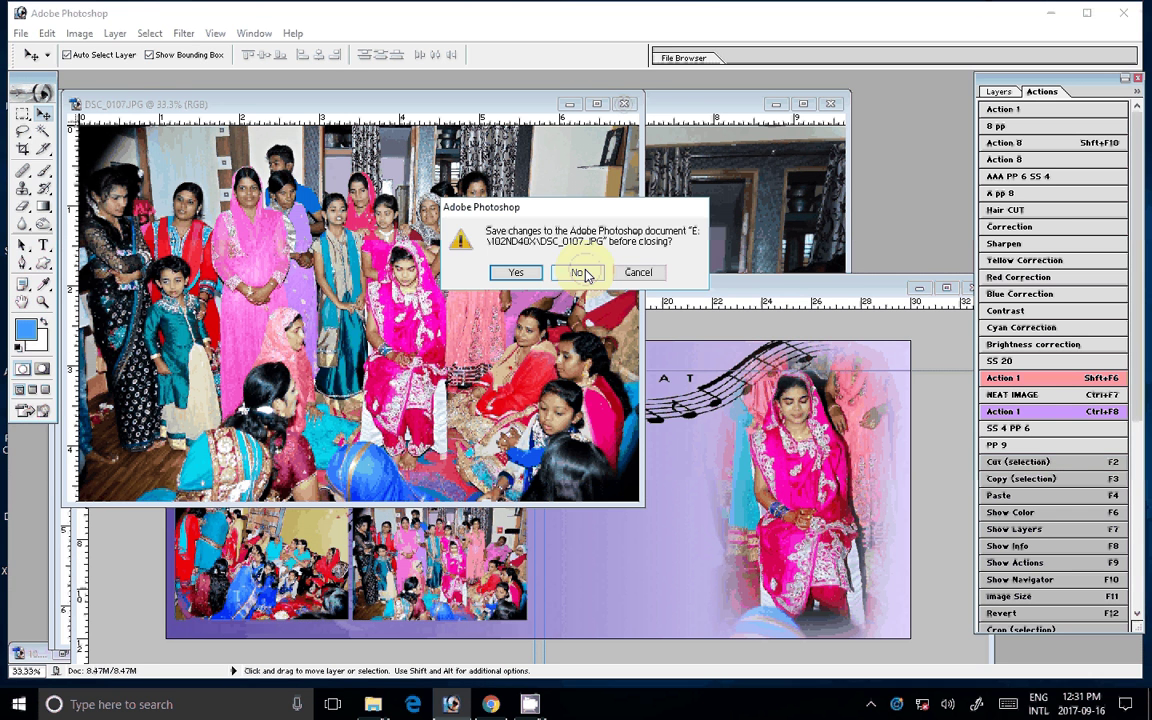
click(580, 273)
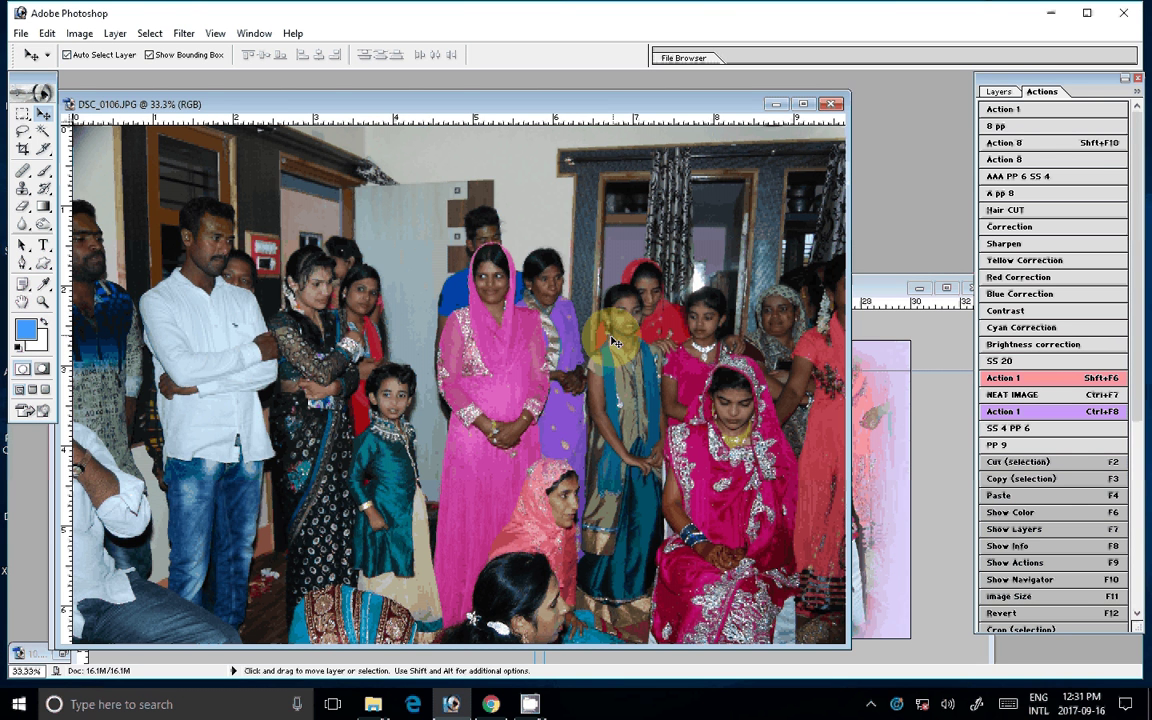
Step: Enhance and resize DSC_0106, then move it low on the right page as Layer 7
click(1103, 143)
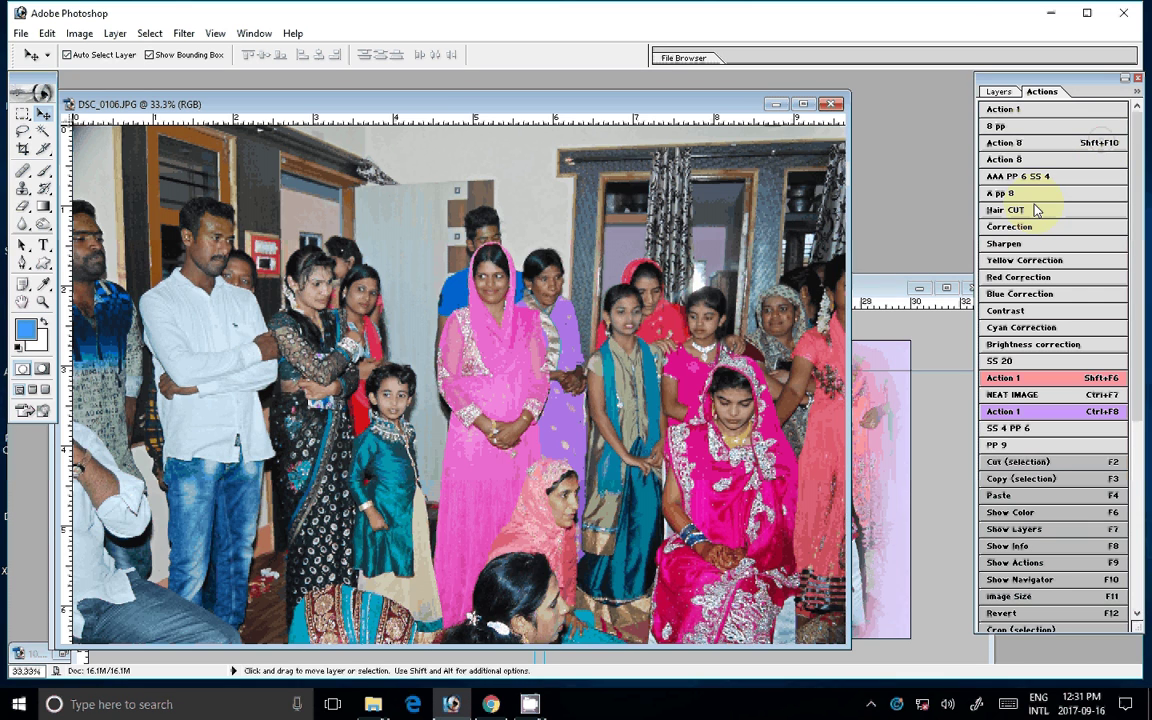
click(1035, 210)
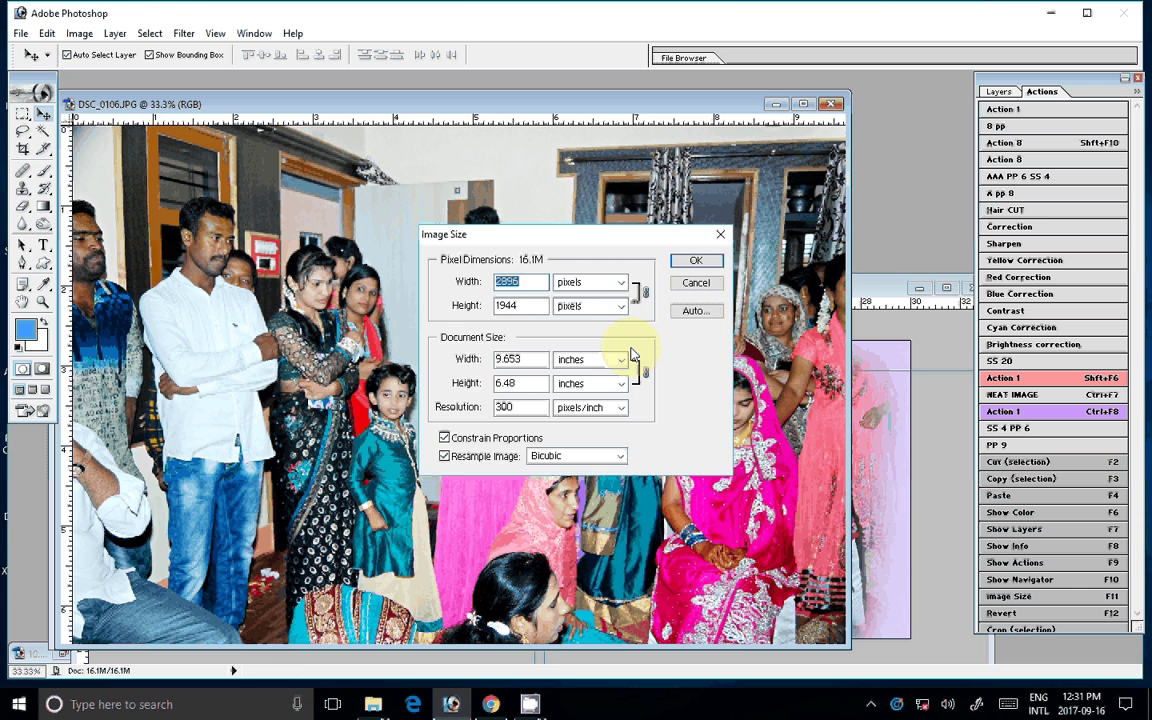
click(698, 260)
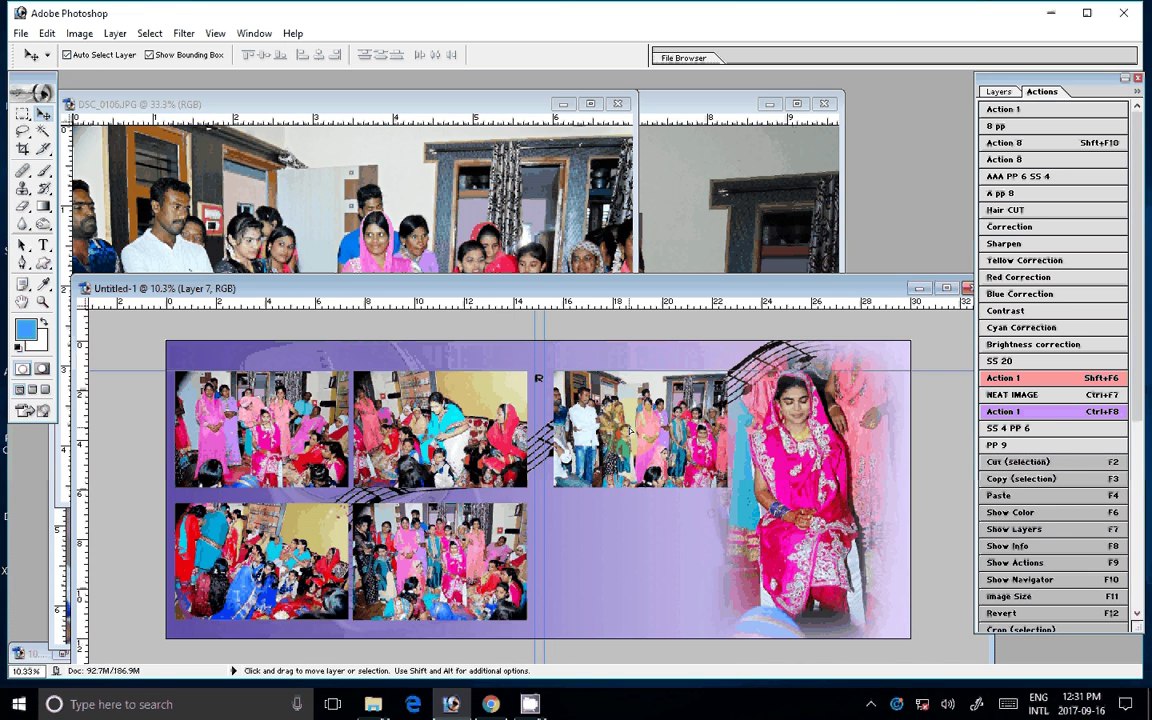
drag(630, 431, 628, 429)
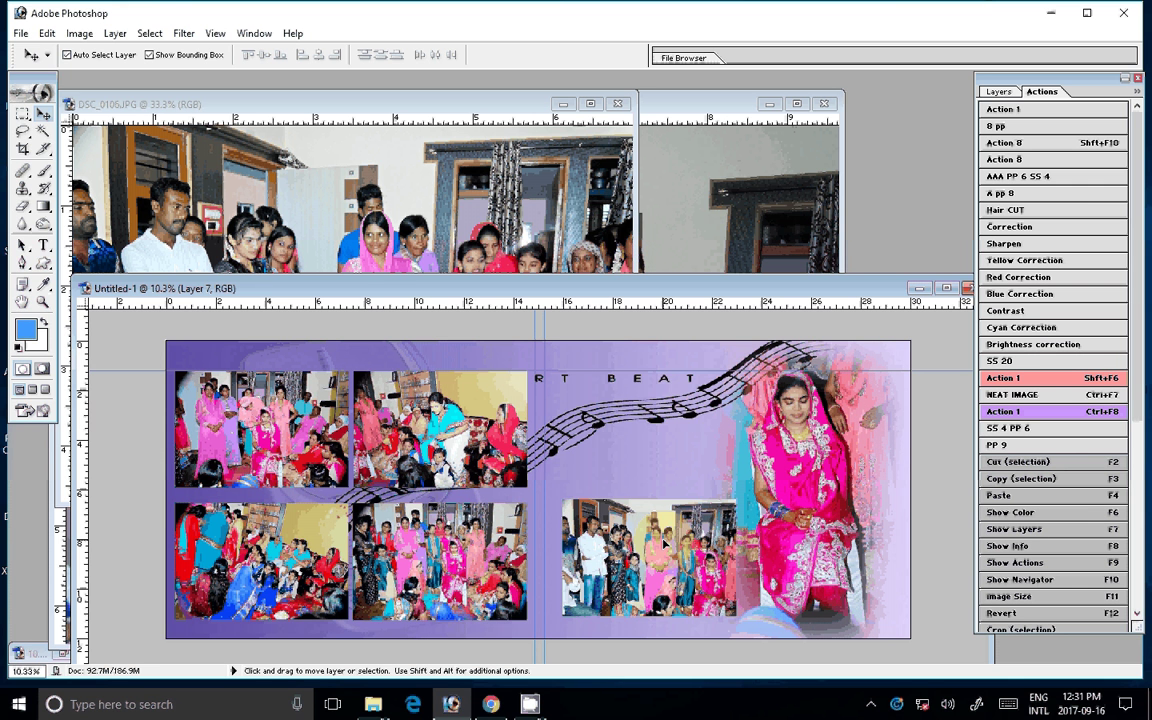
Step: Close the DSC_0106 and DSC_0105 photo windows
click(619, 104)
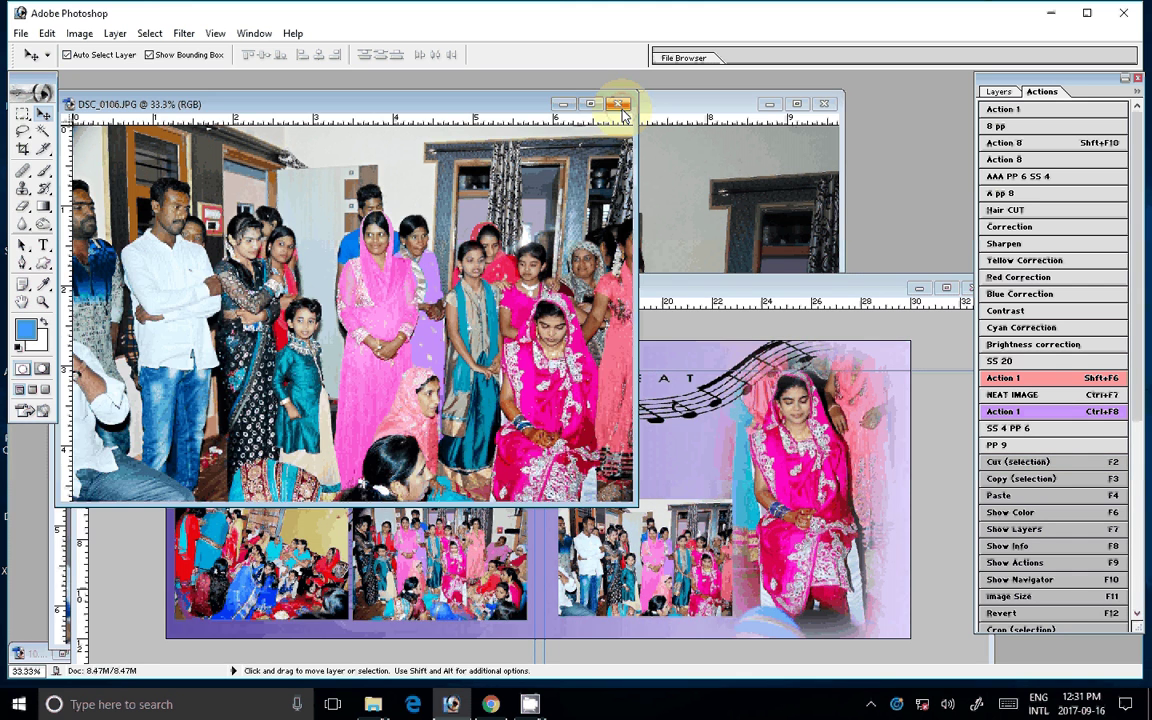
click(619, 104)
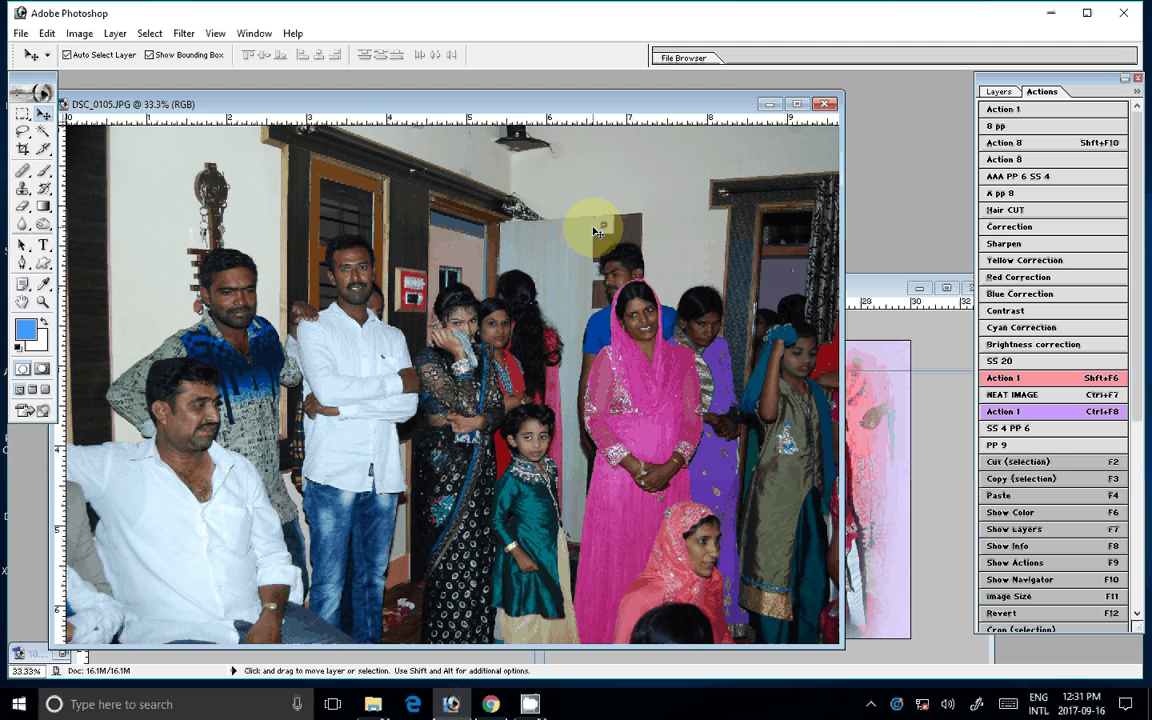
click(830, 104)
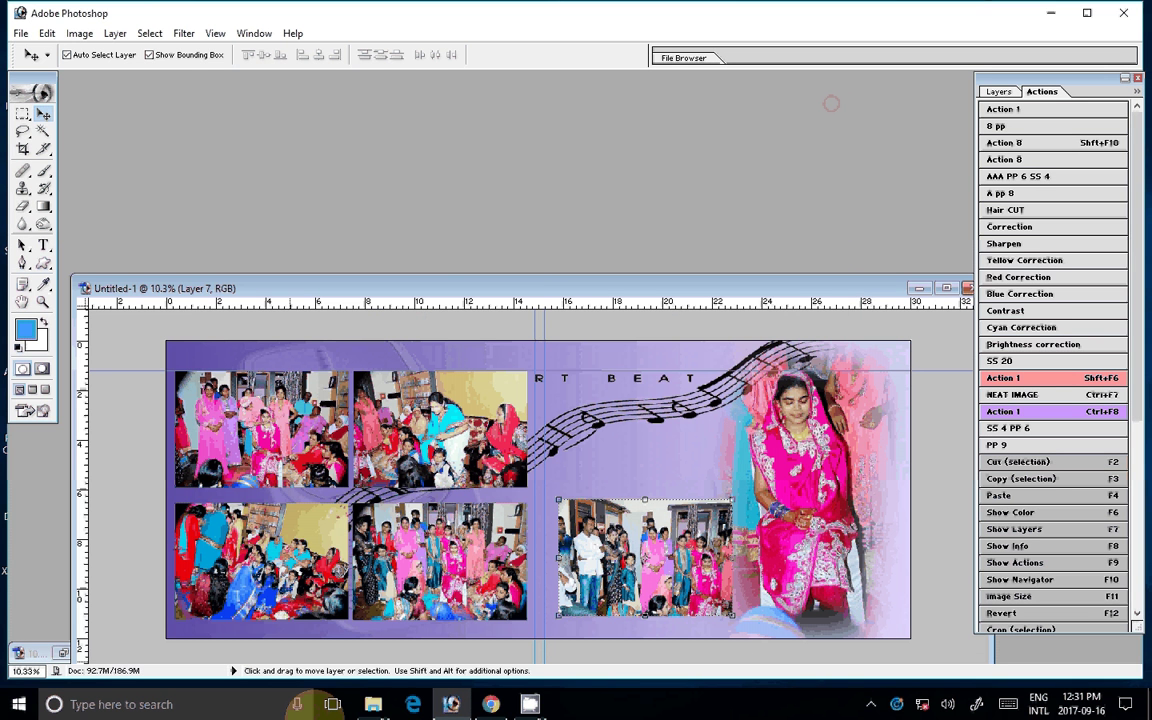
Step: Drag the heart-and-phone layer from the 10.psd template into the HEART BEAT album
key(ctrl+Tab)
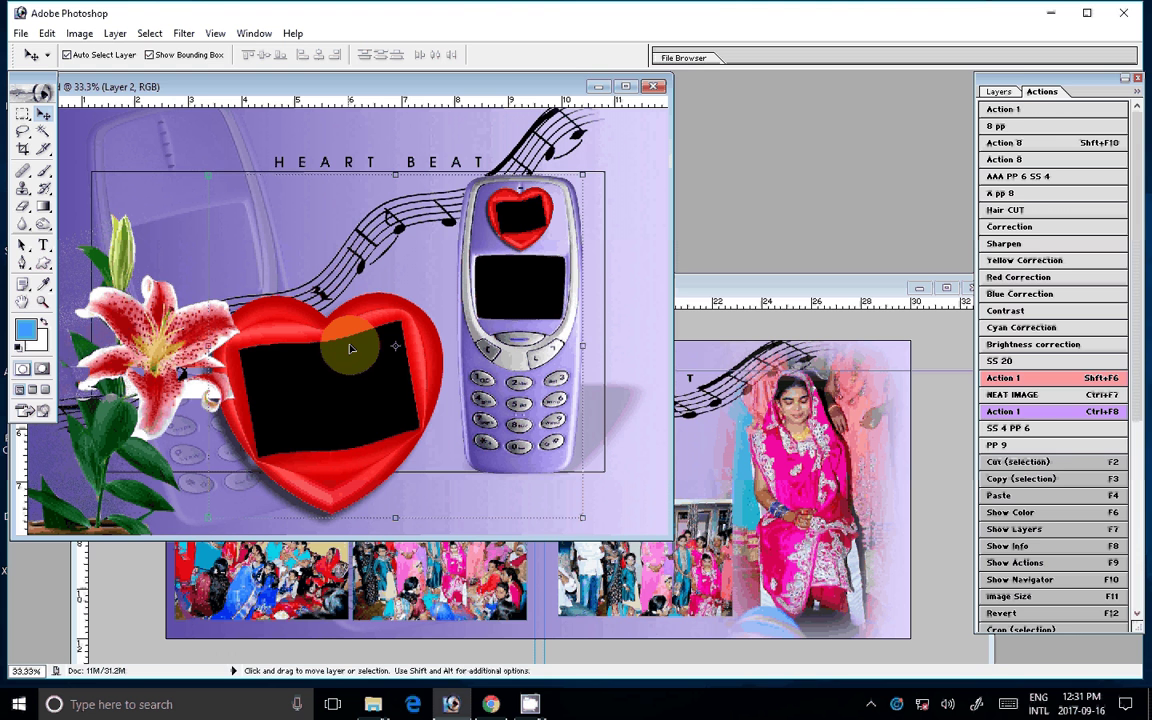
drag(350, 347, 369, 339)
click(1000, 92)
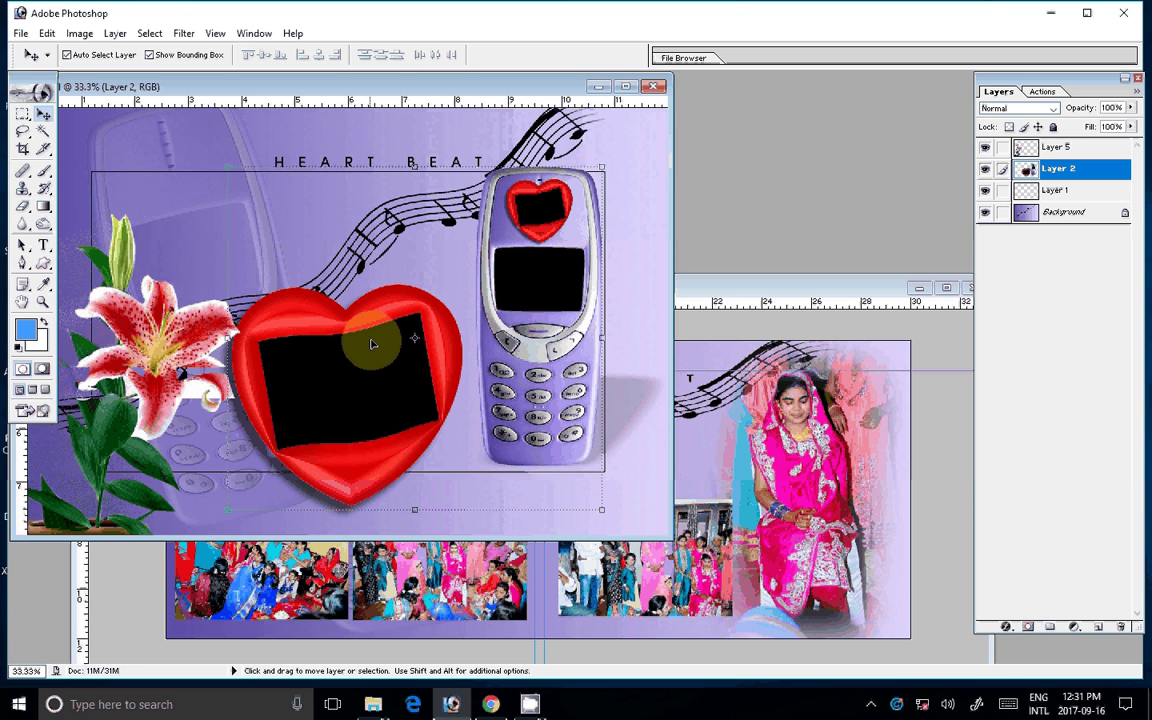
drag(371, 344, 731, 417)
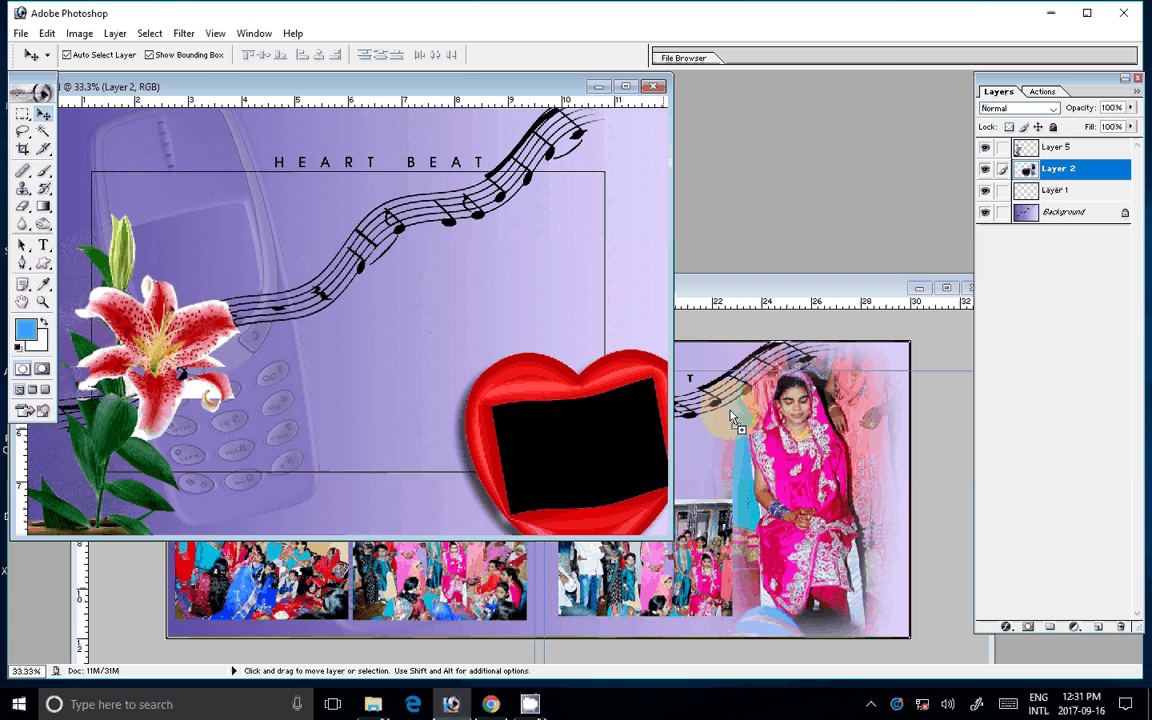
mouse_move(731, 417)
mouse_down()
mouse_move(672, 395)
mouse_move(691, 404)
mouse_up()
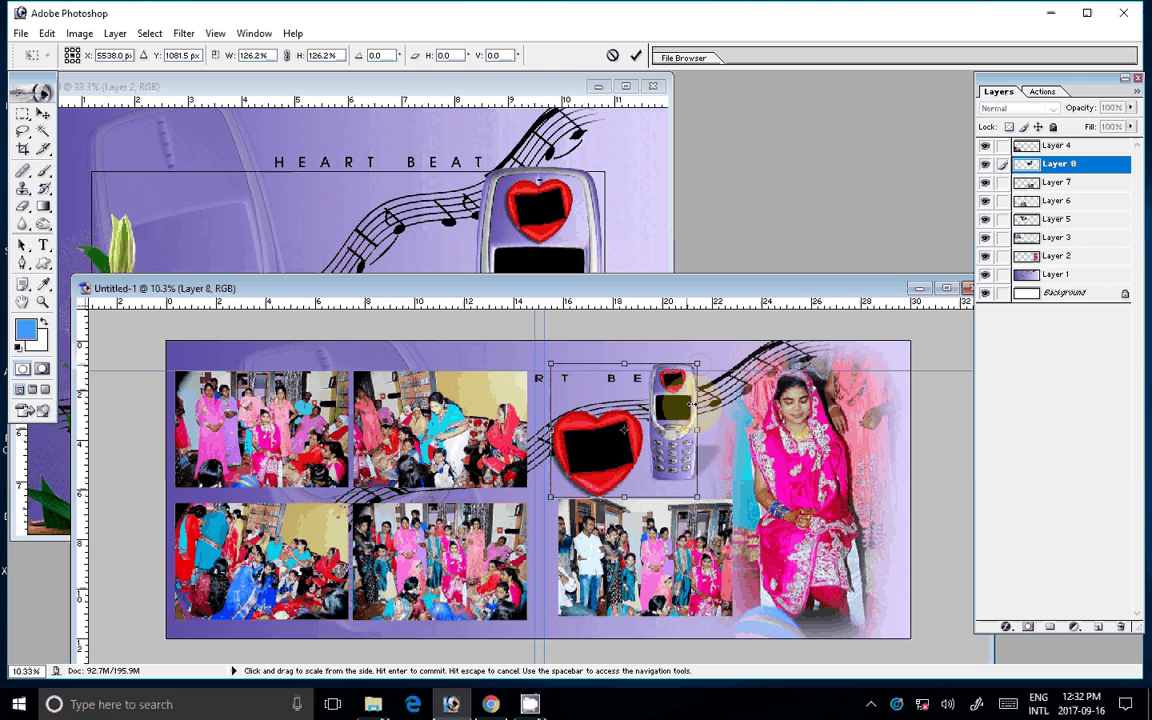
Step: Enlarge the heart and phone frames to about 126%, position them, and close 10.psd unsaved
key(Return)
mouse_move(691, 404)
mouse_down()
mouse_move(695, 431)
mouse_move(677, 427)
mouse_up()
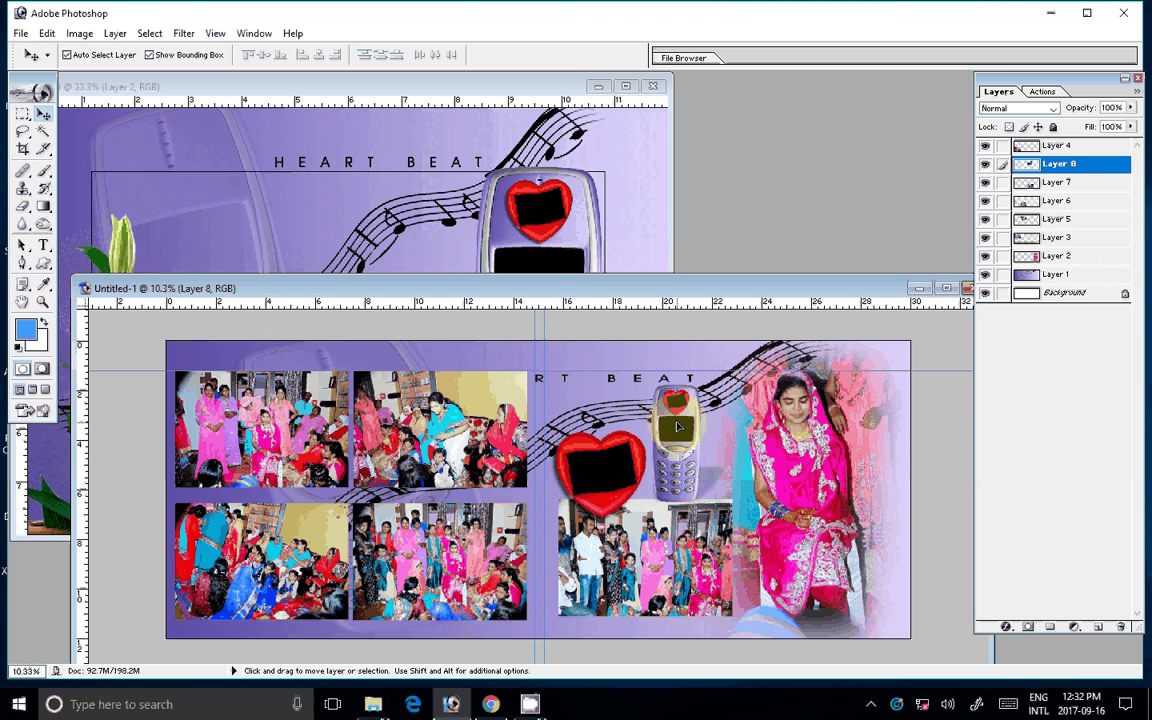
drag(677, 427, 468, 394)
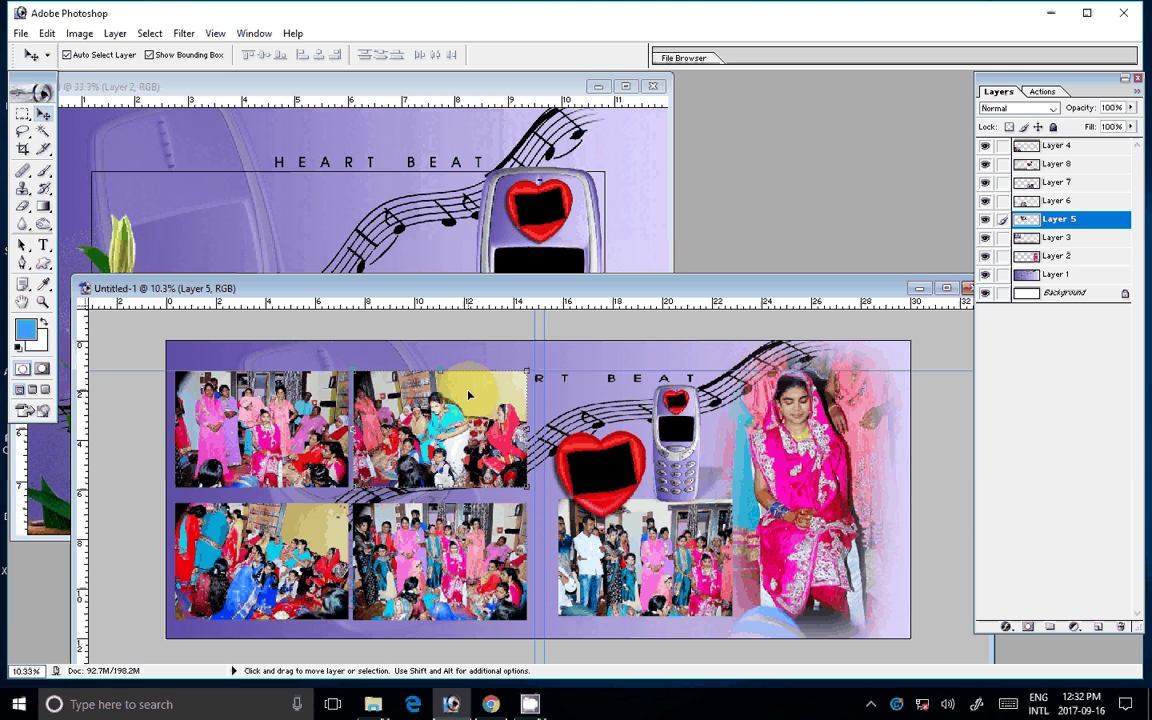
drag(468, 394, 683, 432)
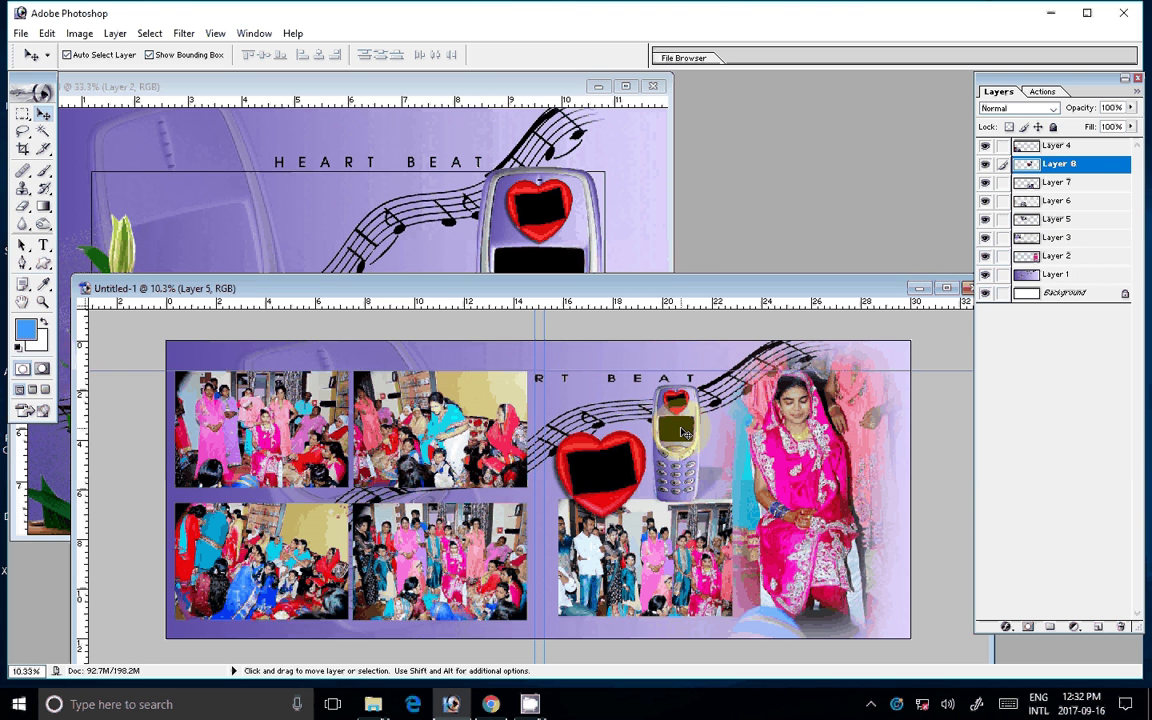
click(653, 87)
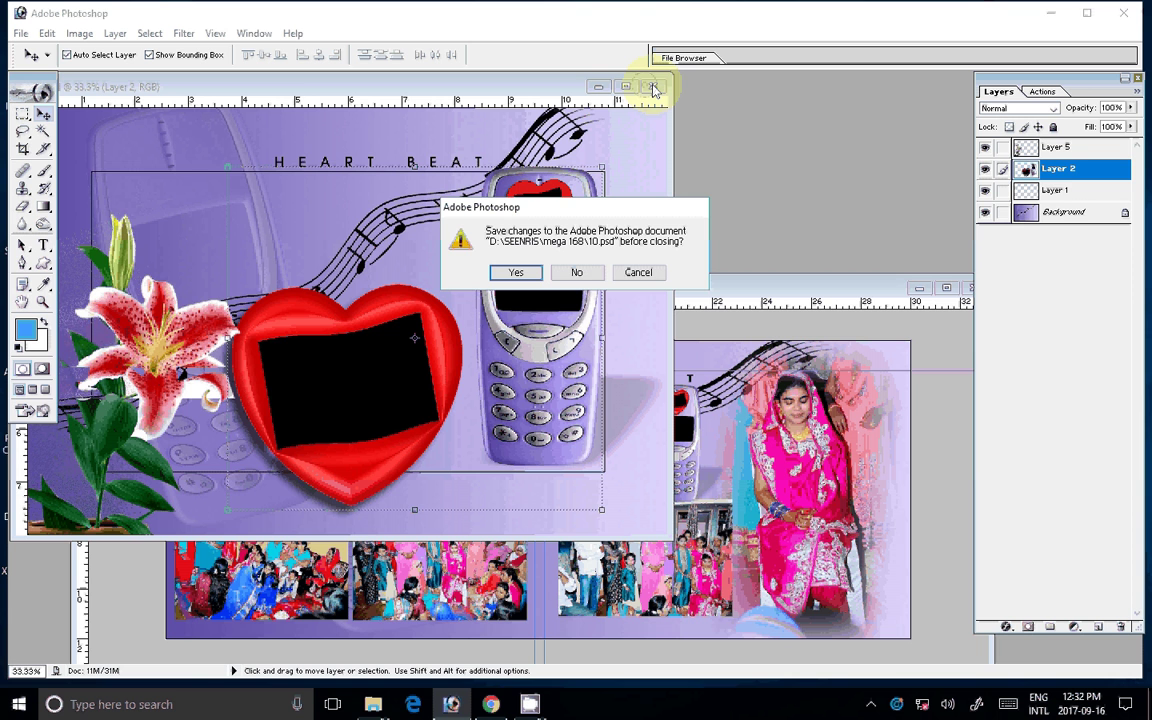
click(577, 272)
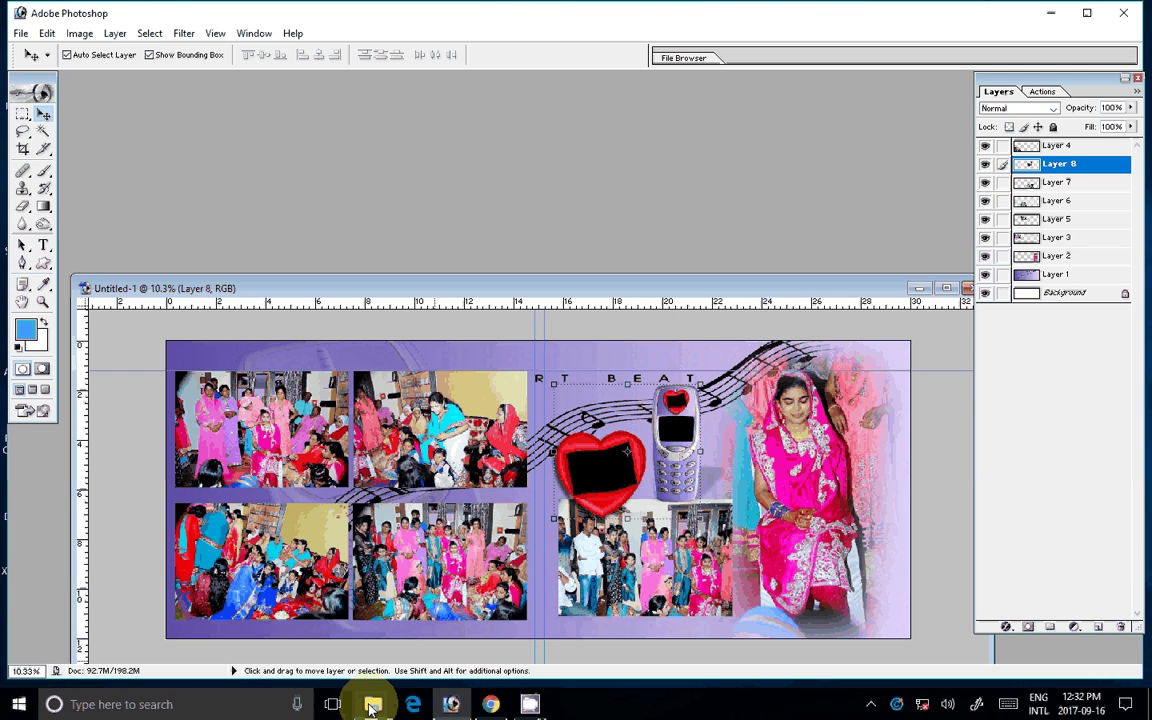
Step: Drag DSC_0105–DSC_0108 into the S DII folder, then bring DSC_0165 into Photoshop
click(372, 706)
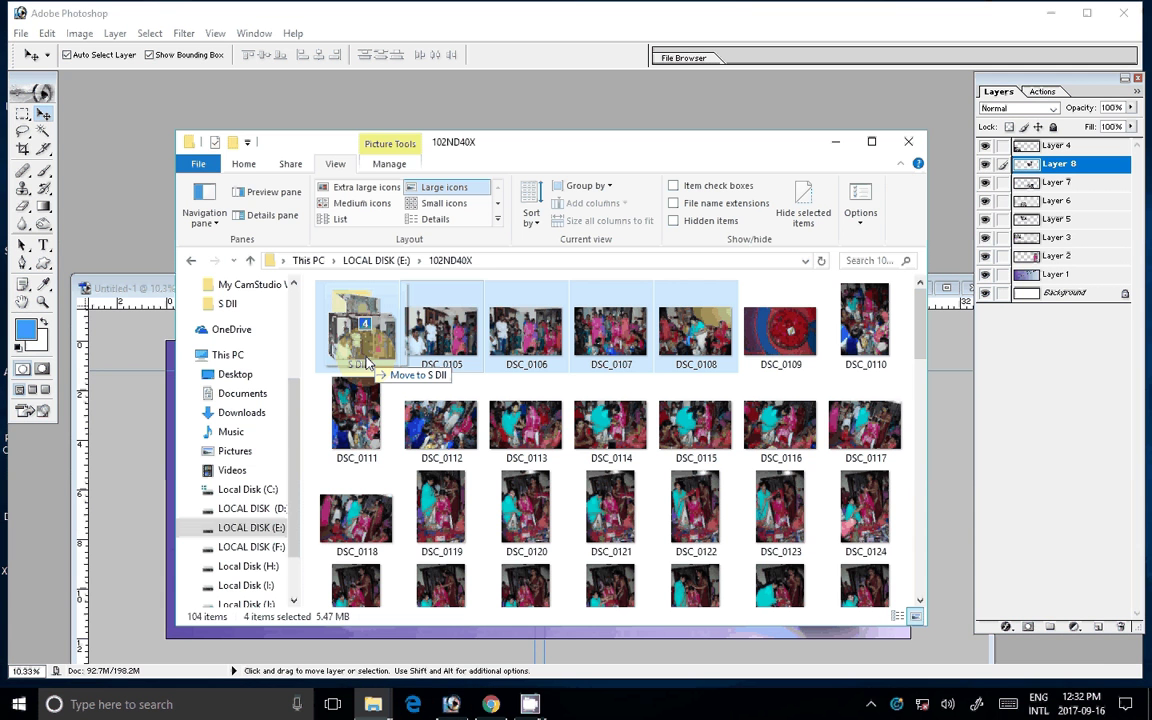
drag(368, 365, 366, 360)
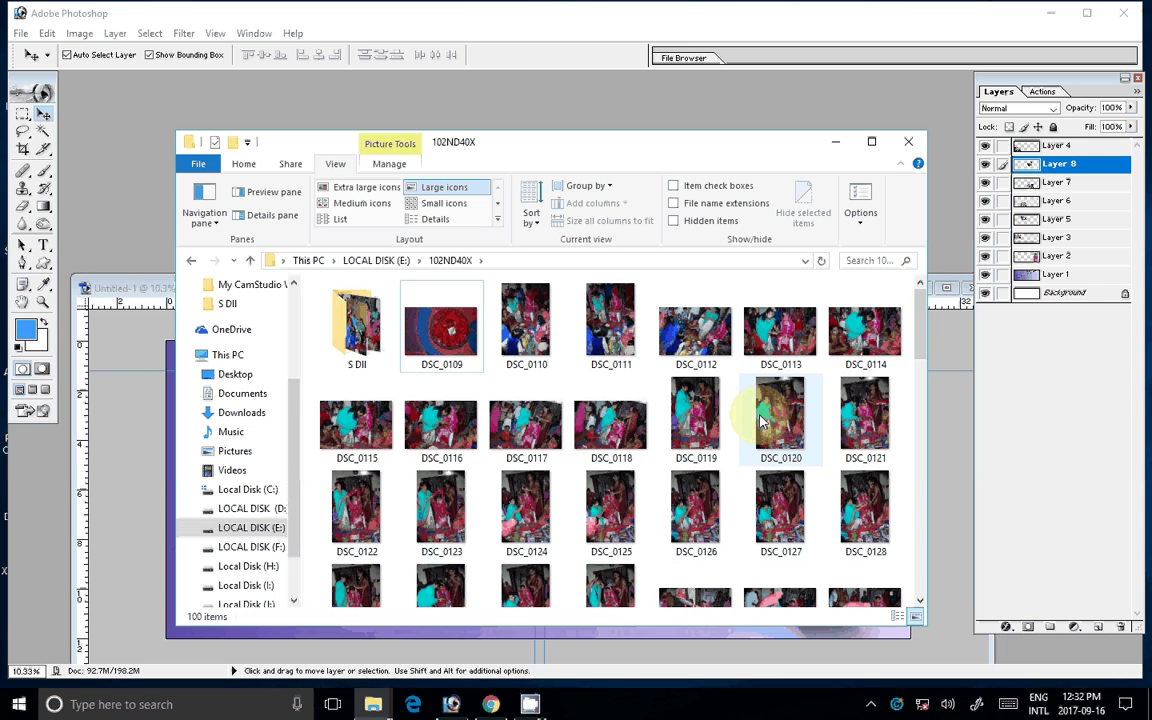
scroll(740, 423, down, 5)
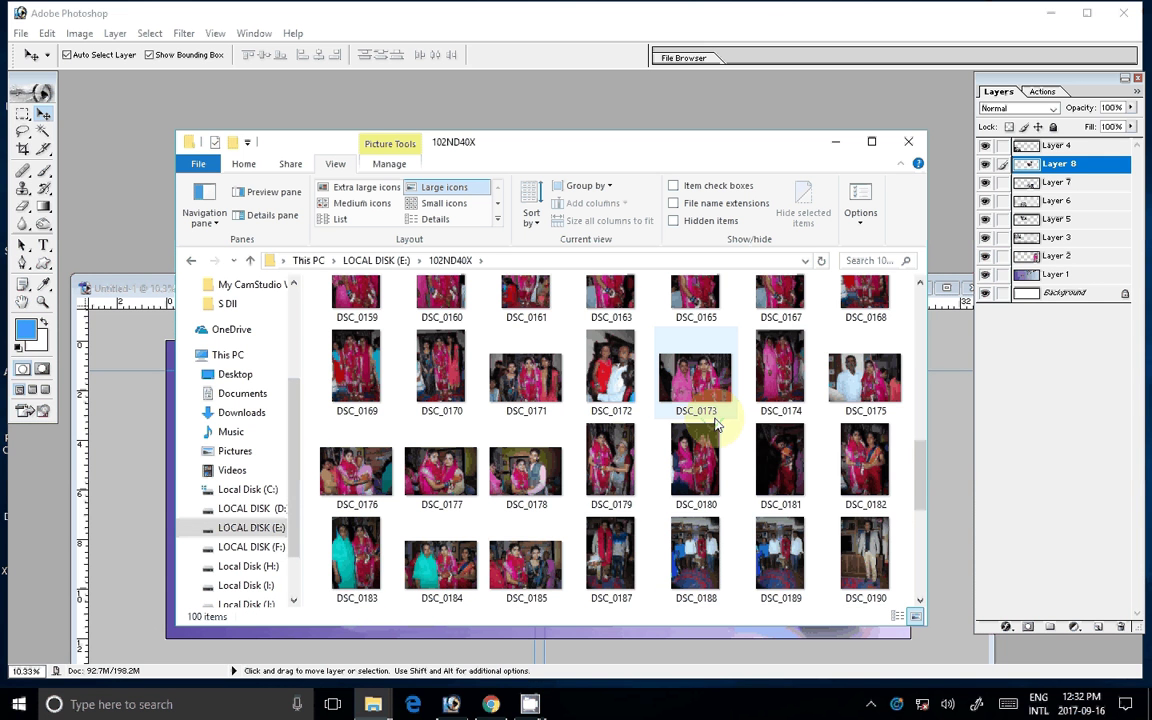
scroll(650, 405, up, 2)
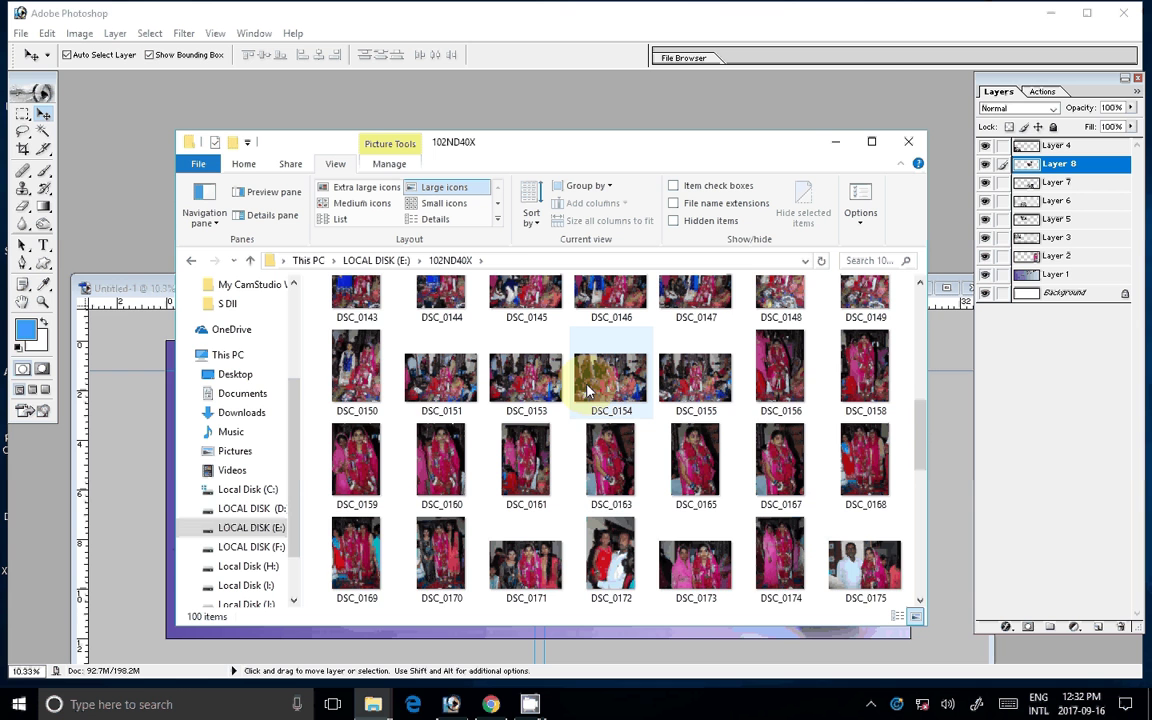
drag(695, 465, 862, 103)
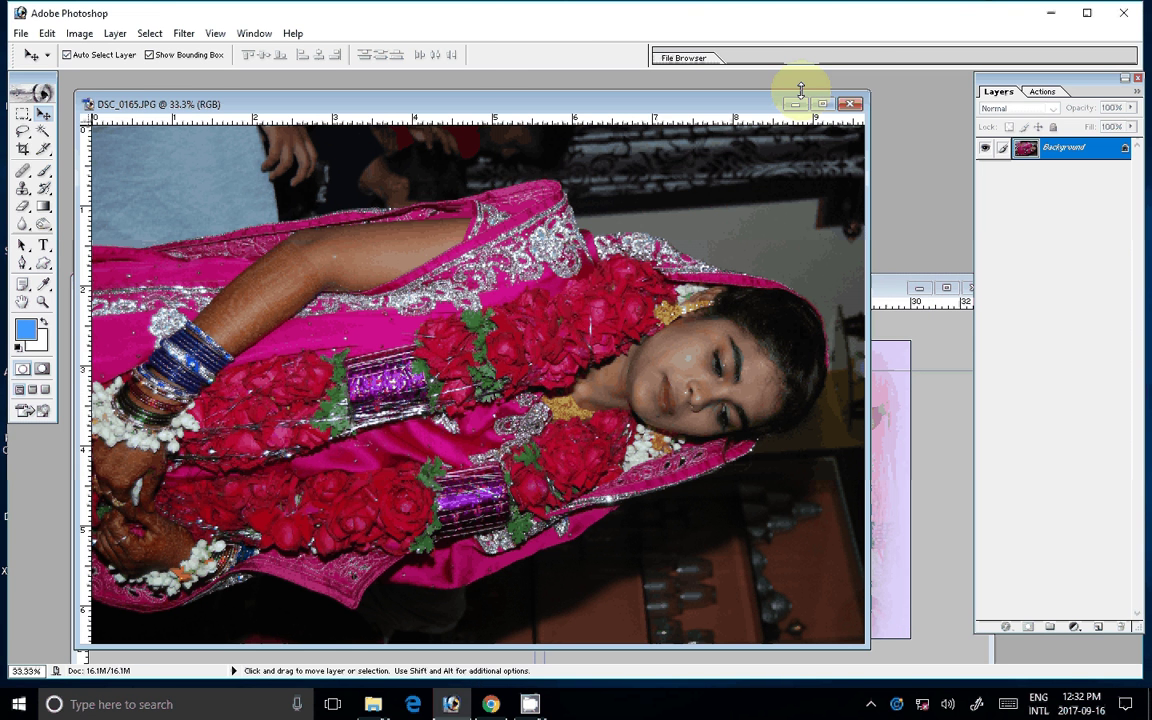
Step: Rotate DSC_0165 upright, resize it to 4 inches wide, run the brightening action, and select all
click(79, 33)
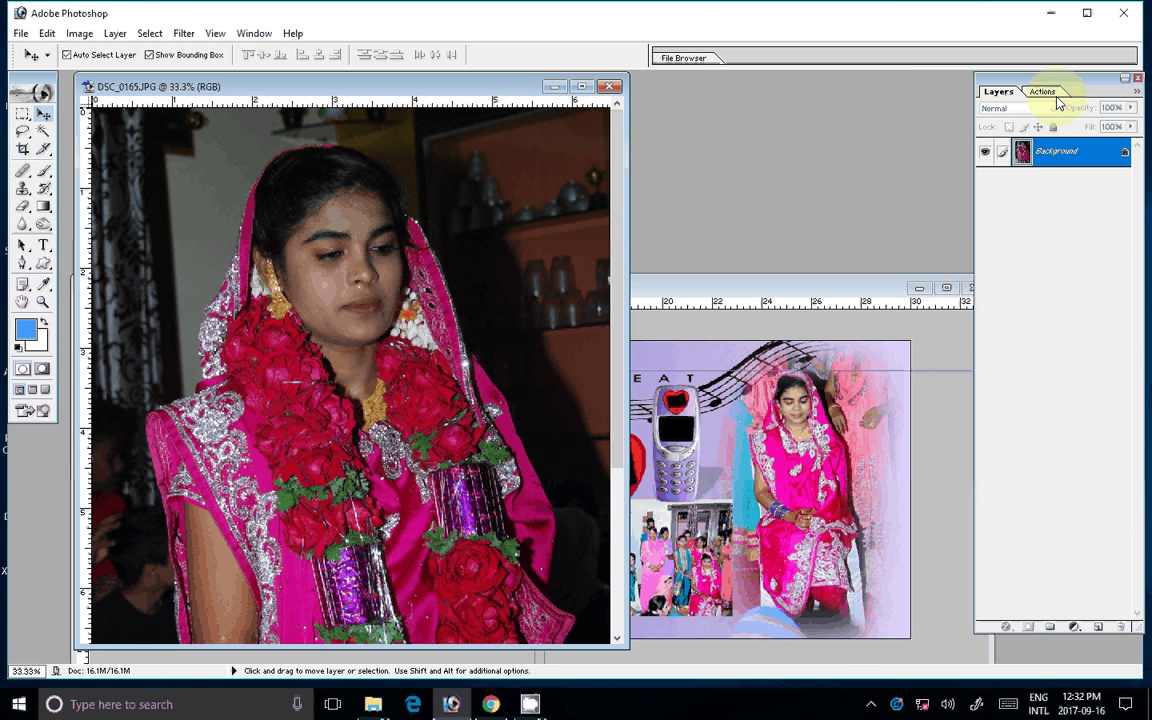
click(1042, 91)
key(ctrl+F7)
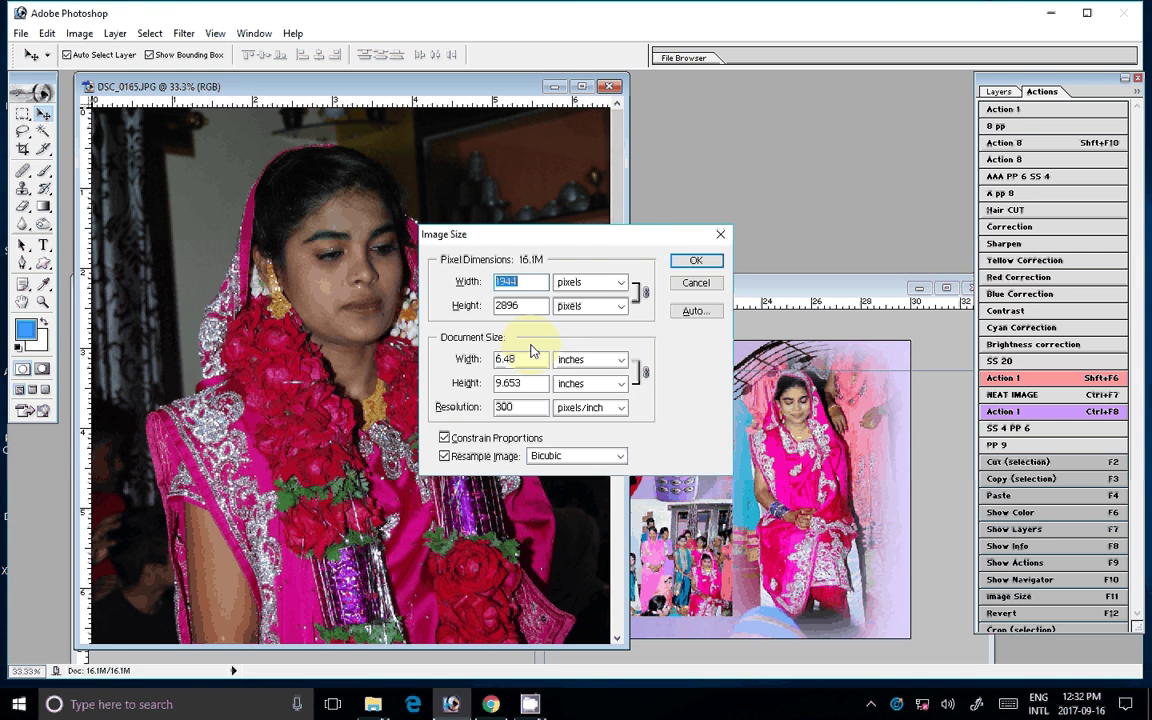
double_click(533, 352)
text(4)
click(690, 261)
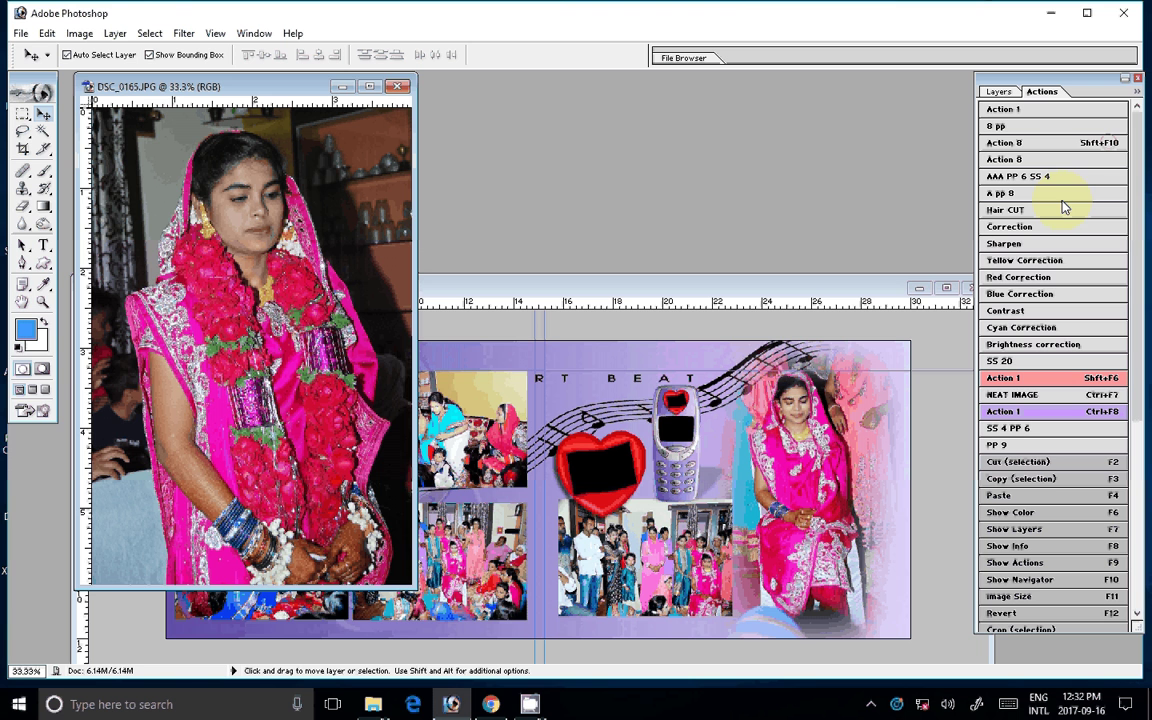
click(1064, 207)
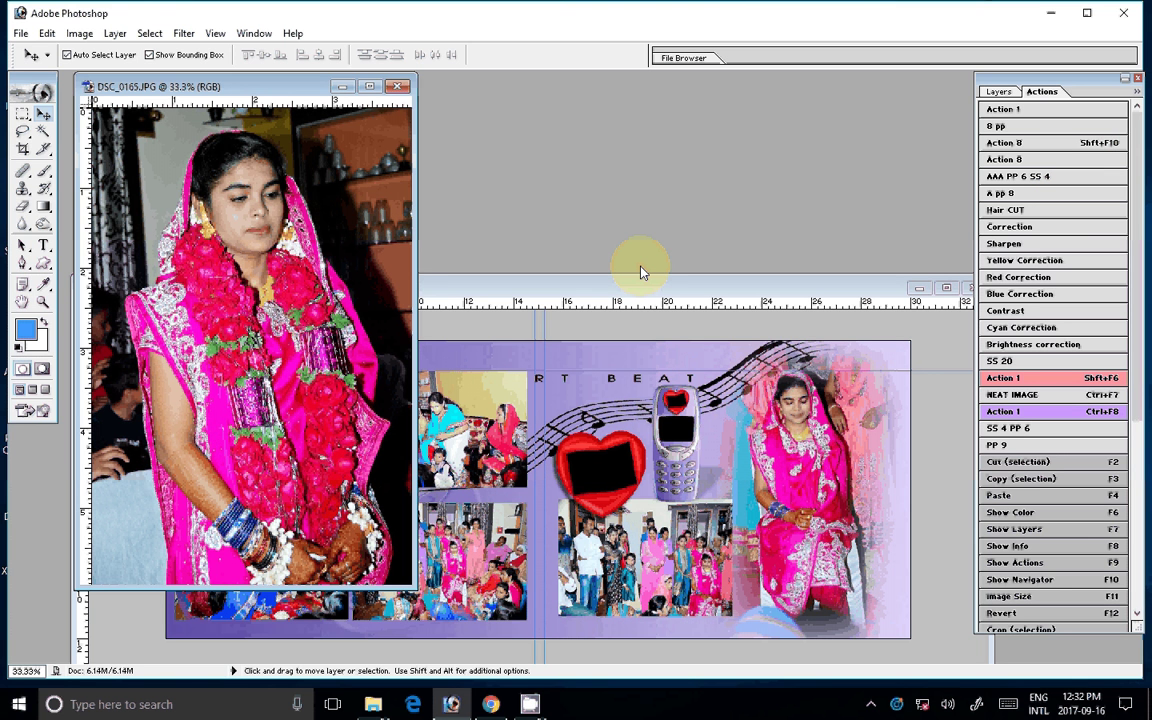
key(ctrl+a)
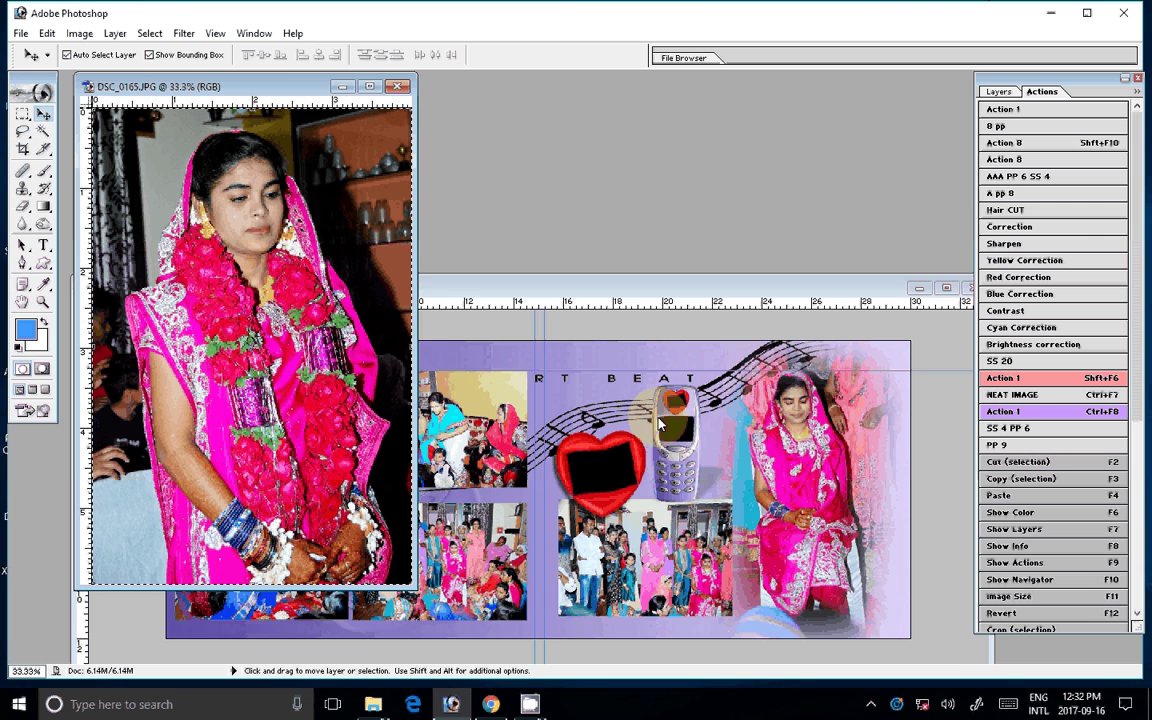
Step: Magic Wand the heart's black area, Paste Into it, and move the photo to show her face
drag(659, 425, 552, 508)
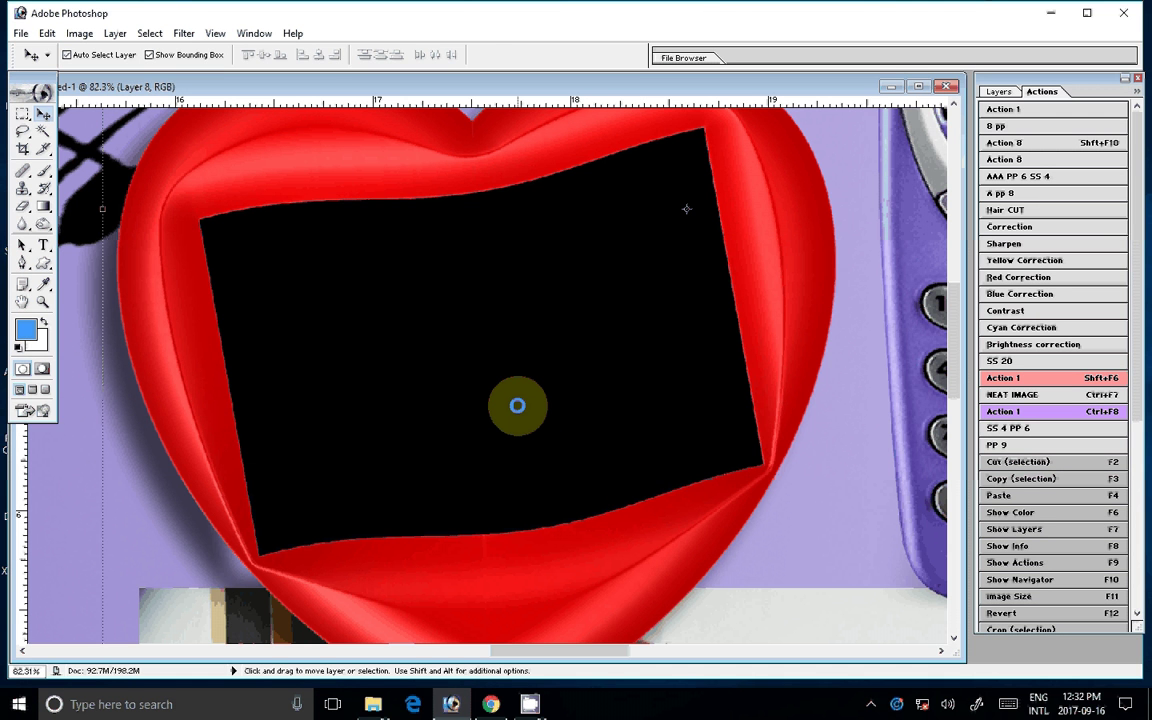
key(w)
click(517, 405)
click(47, 37)
click(52, 177)
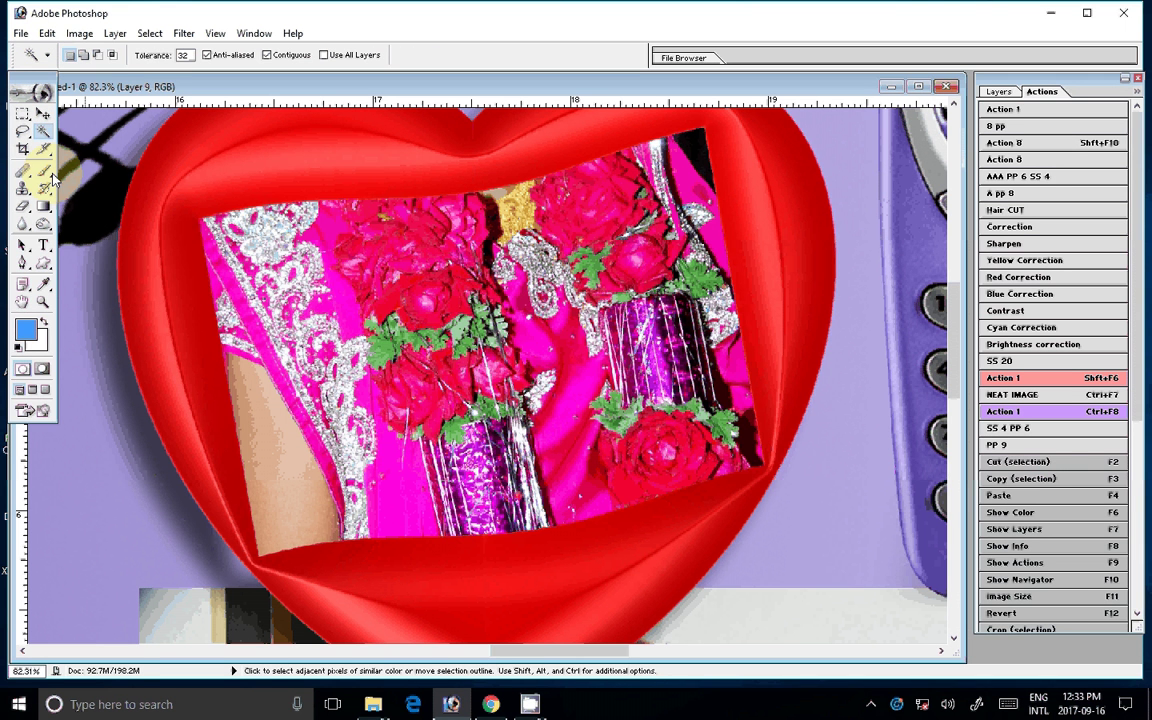
key(v)
mouse_move(448, 127)
mouse_down()
mouse_move(498, 327)
mouse_move(483, 397)
mouse_up()
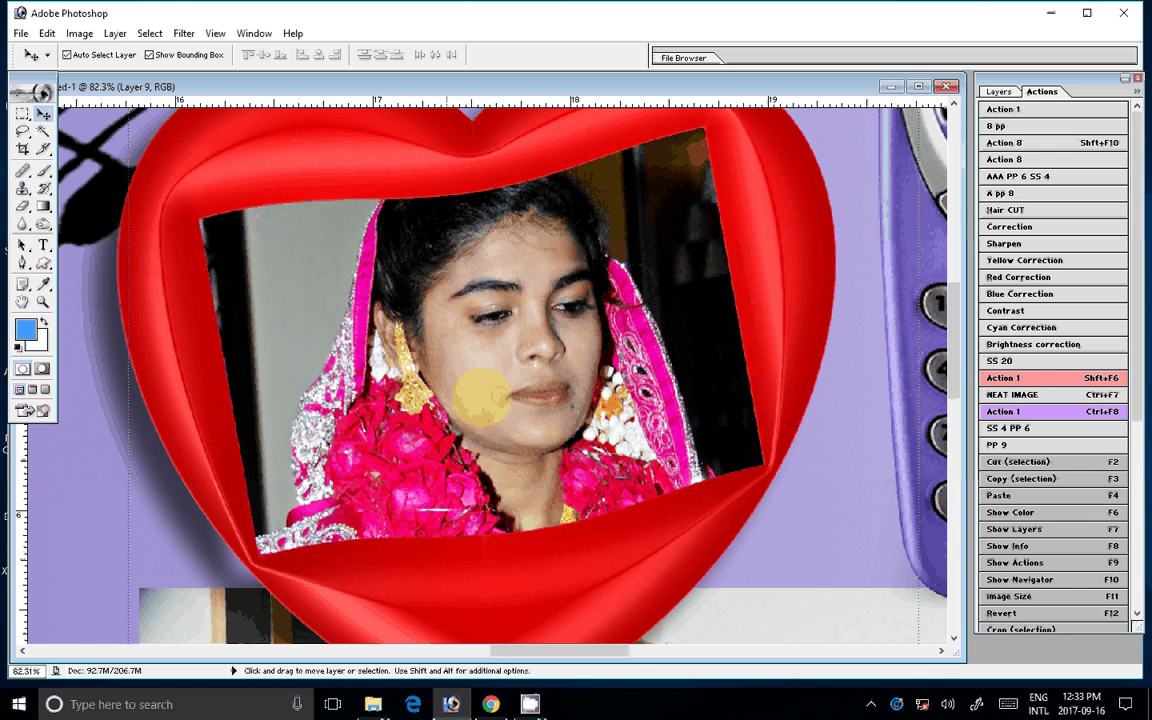
Step: Fit the spread on screen and close the DSC_0165 photo
key(z)
key(ctrl+0)
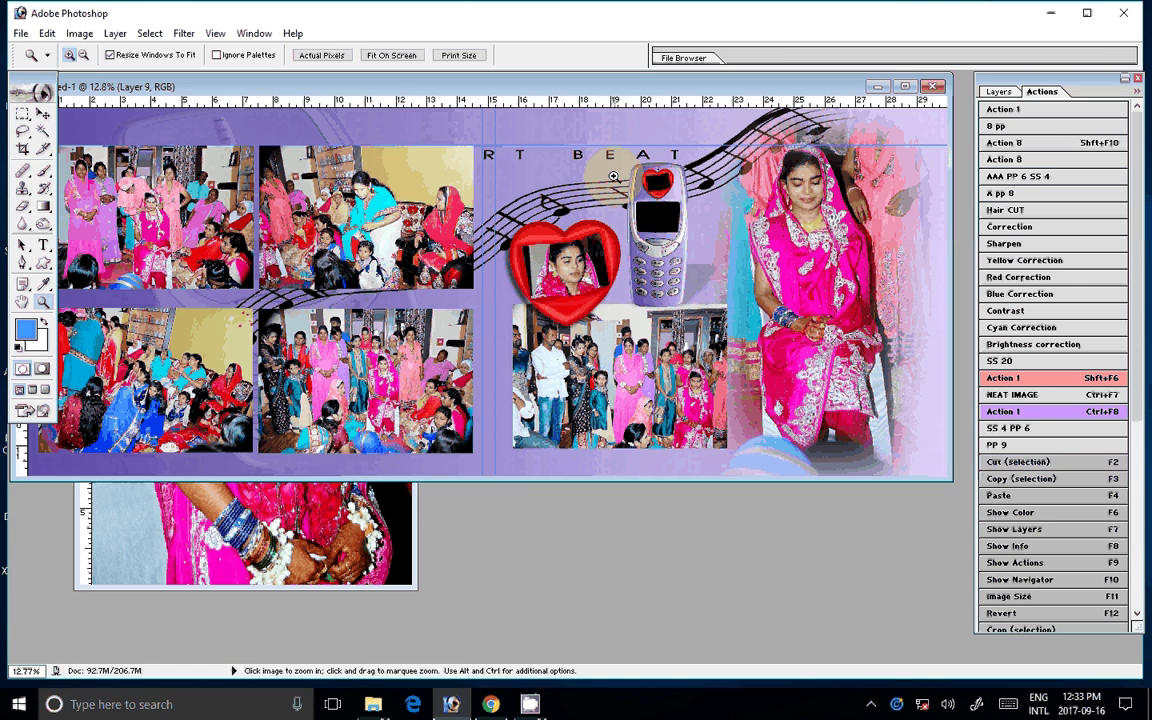
key(ctrl+Tab)
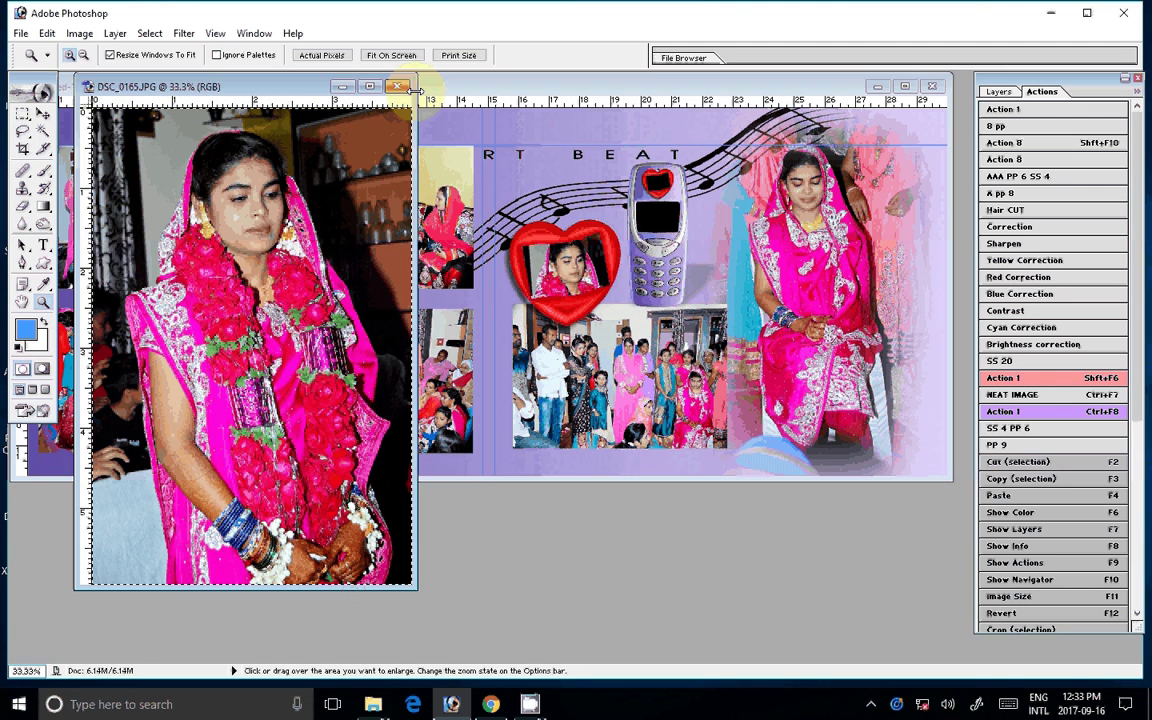
click(398, 87)
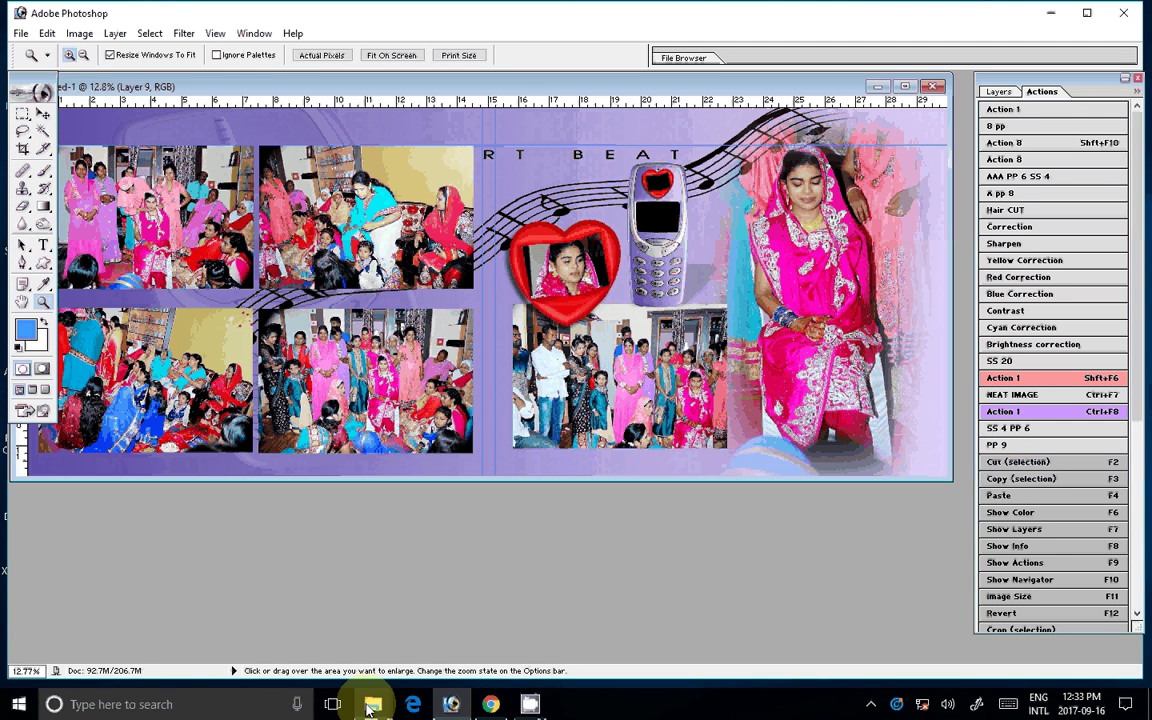
Step: Use Home > Move to so DSC_0165 goes from 102ND40X into the S DII folder
click(370, 705)
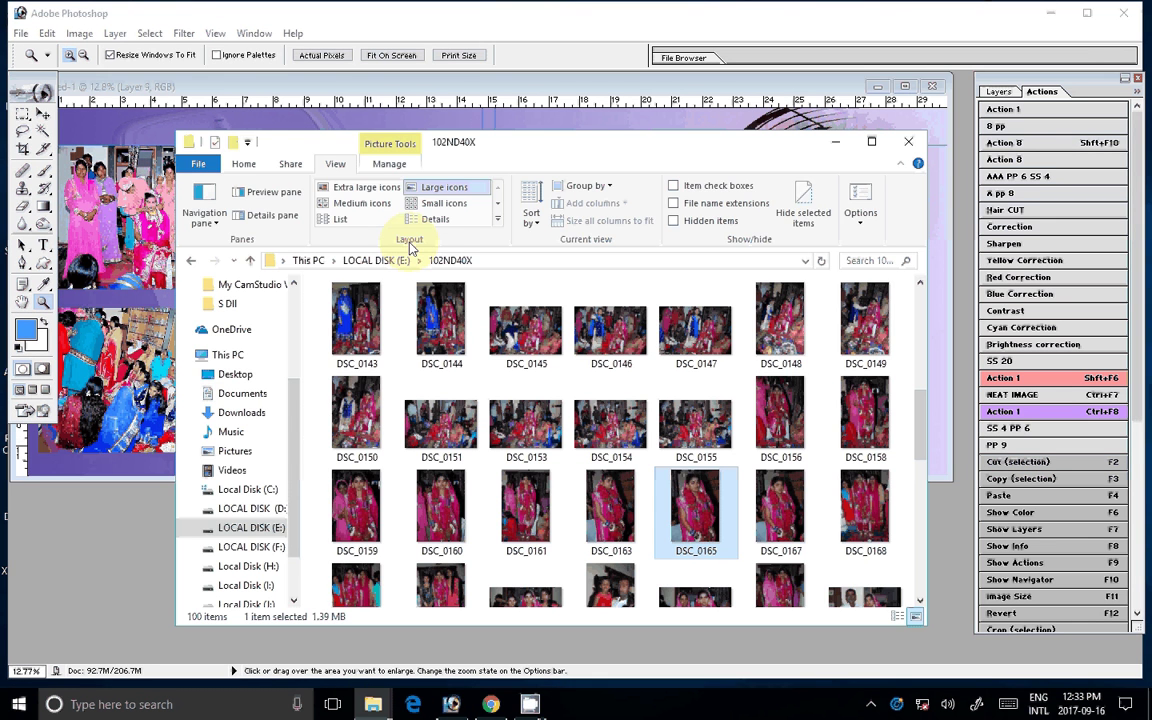
click(250, 166)
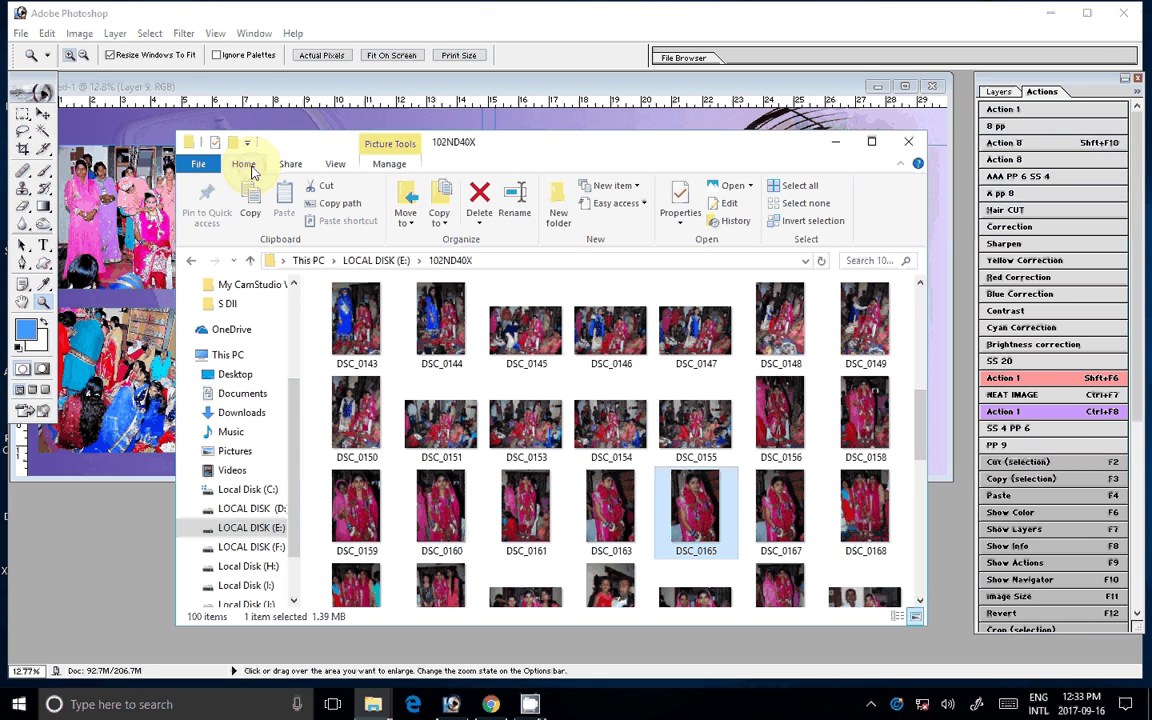
click(405, 210)
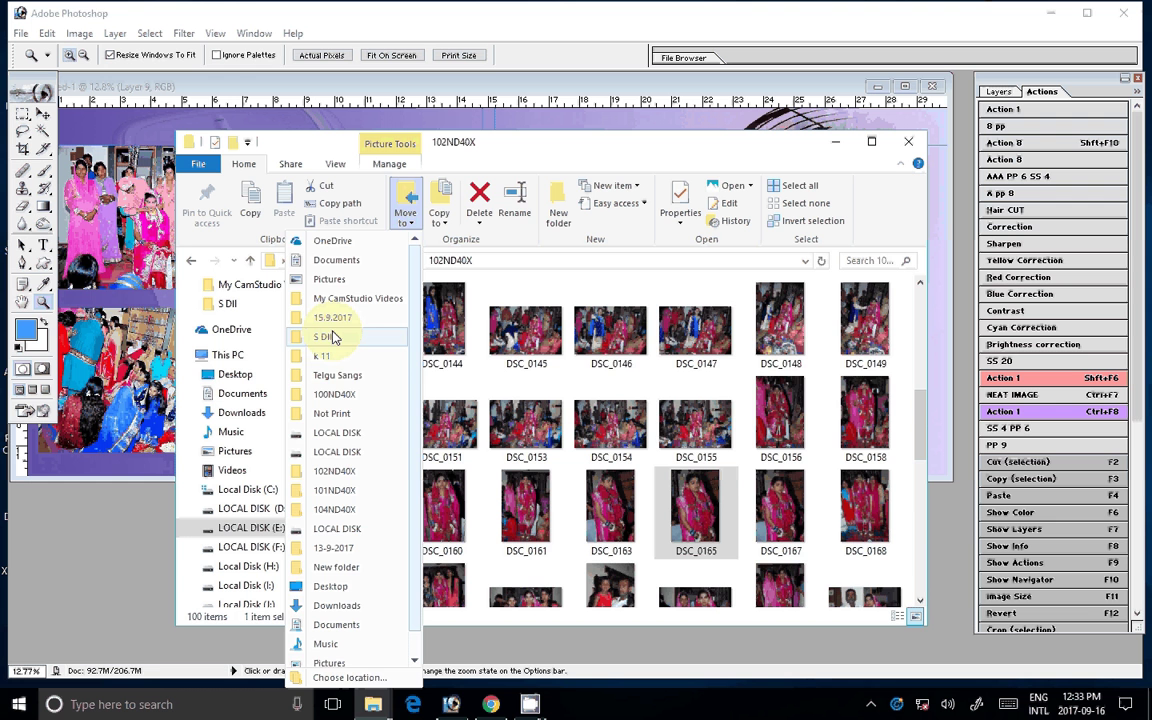
click(326, 337)
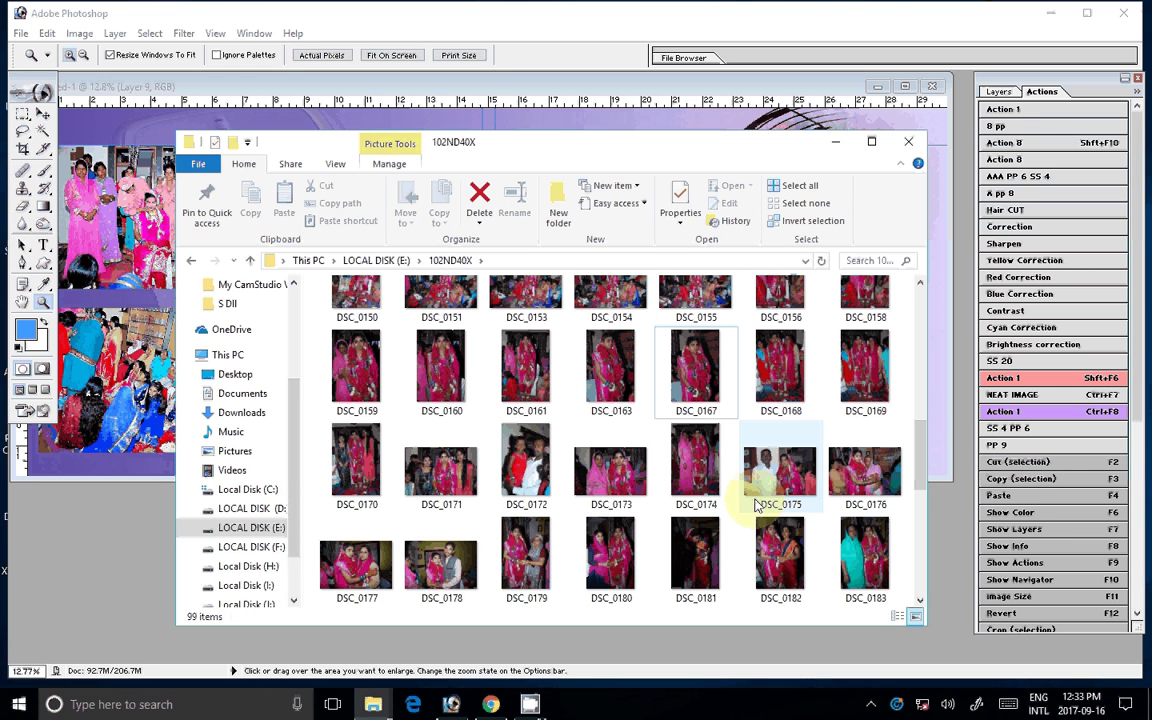
scroll(757, 505, down, 4)
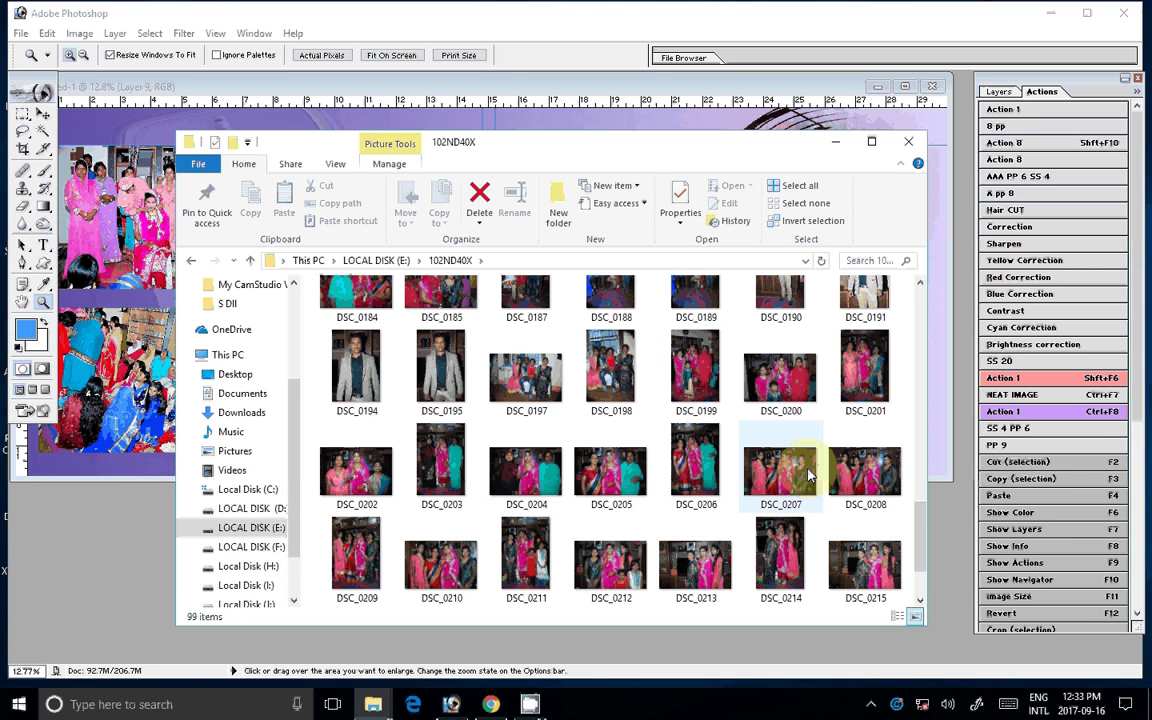
scroll(760, 410, up, 1)
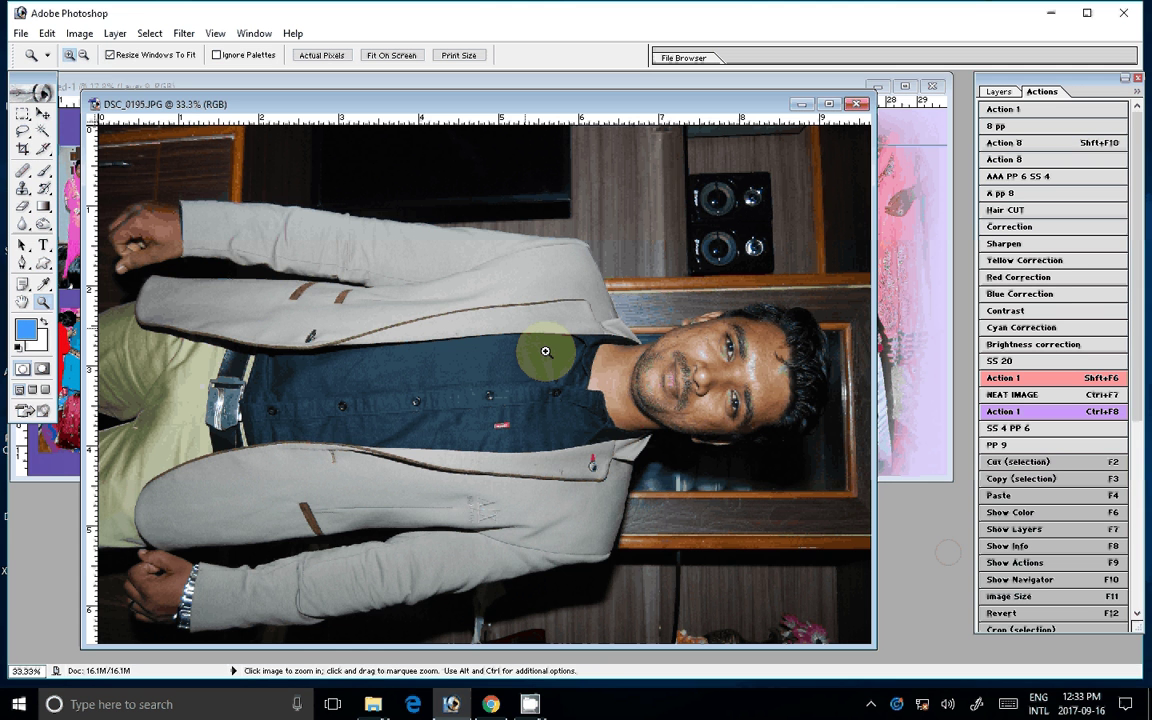
Step: Rotate DSC_0195 90° clockwise and reduce its image size to a 3.45M document
click(79, 33)
mouse_move(58, 191)
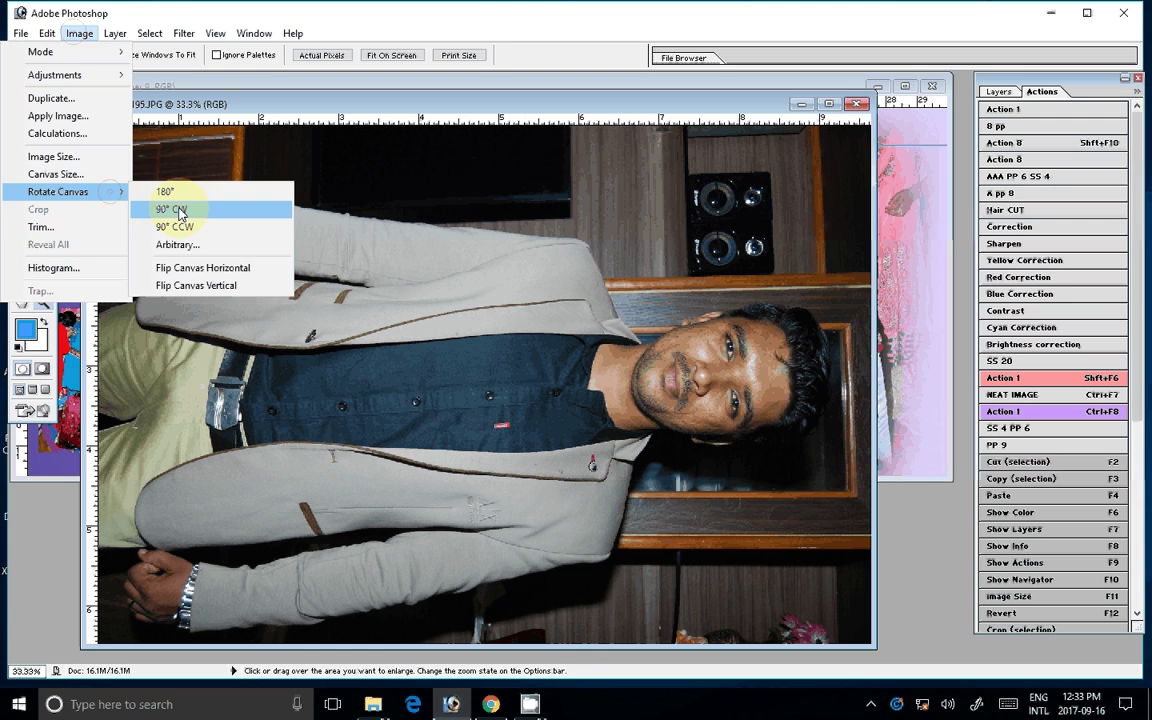
click(175, 209)
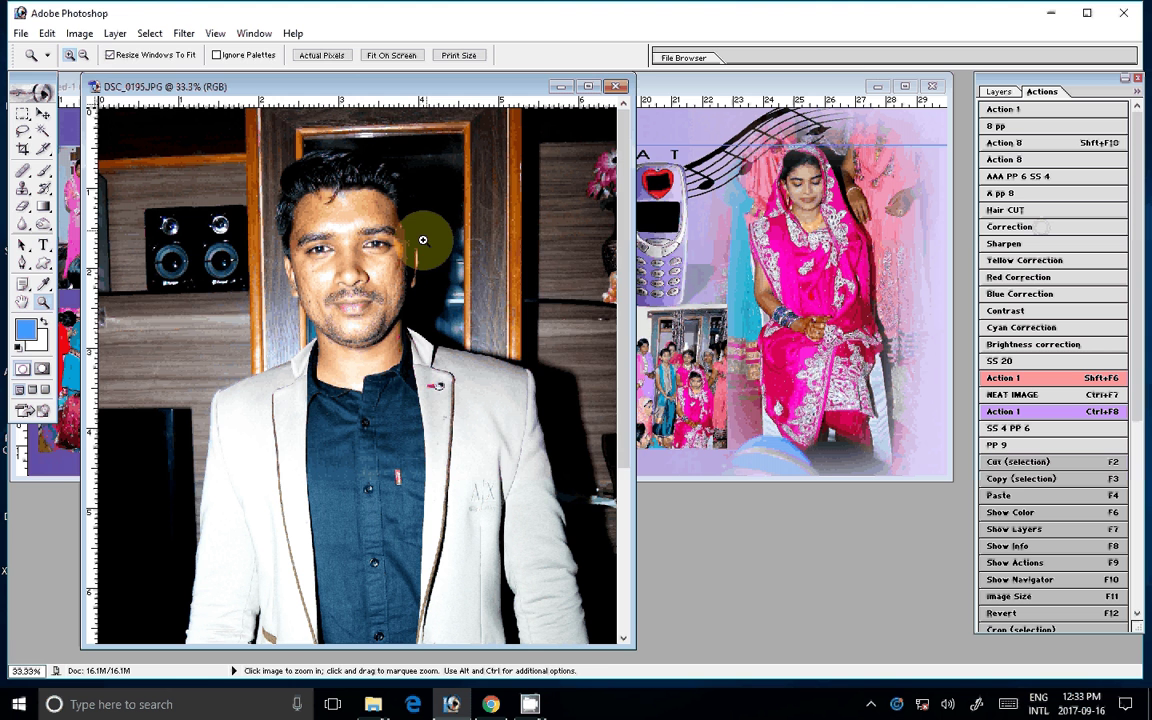
key(F11)
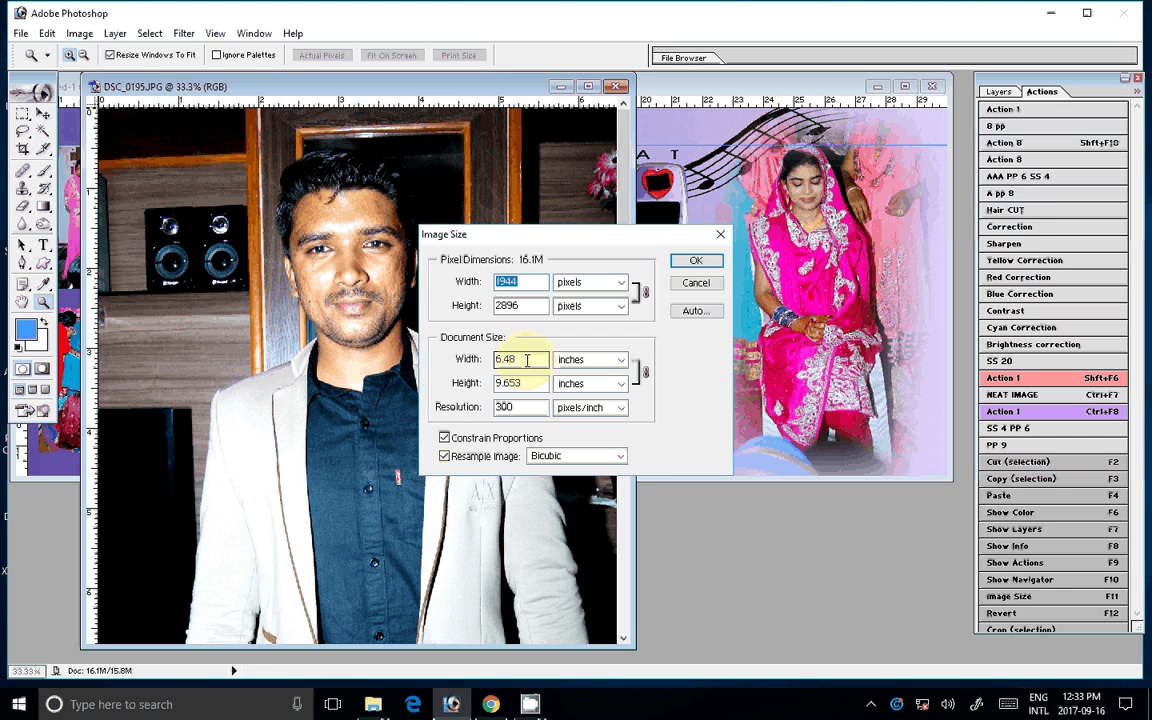
key(Return)
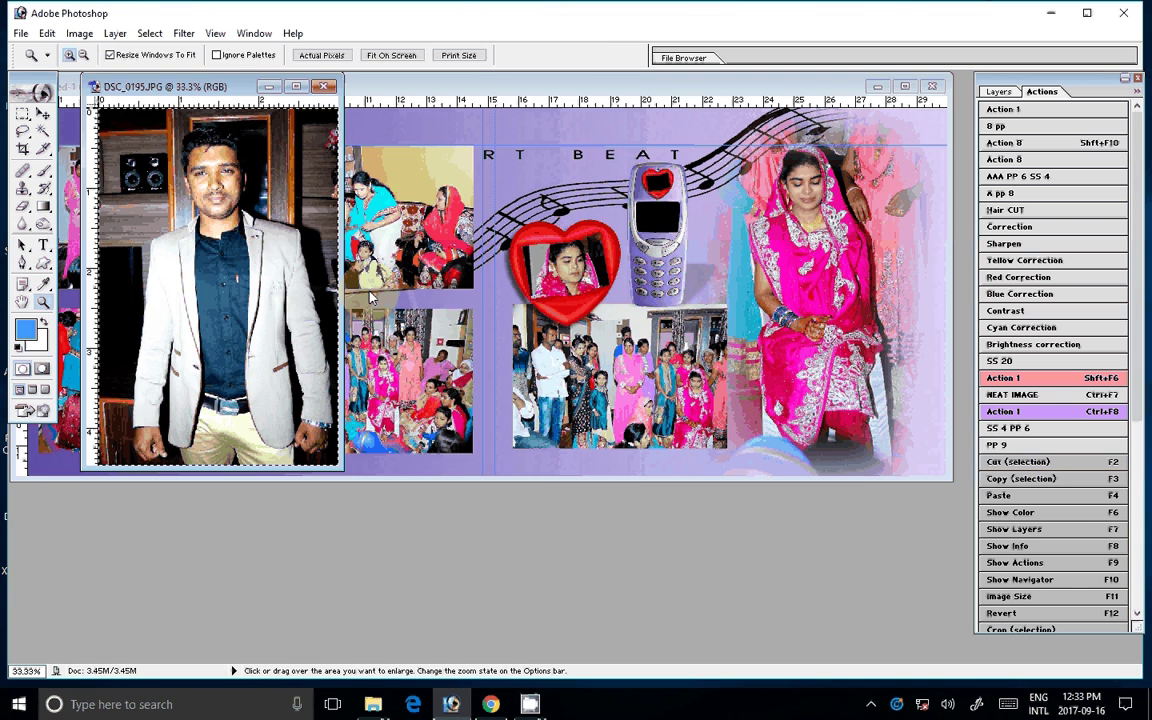
drag(600, 160, 718, 255)
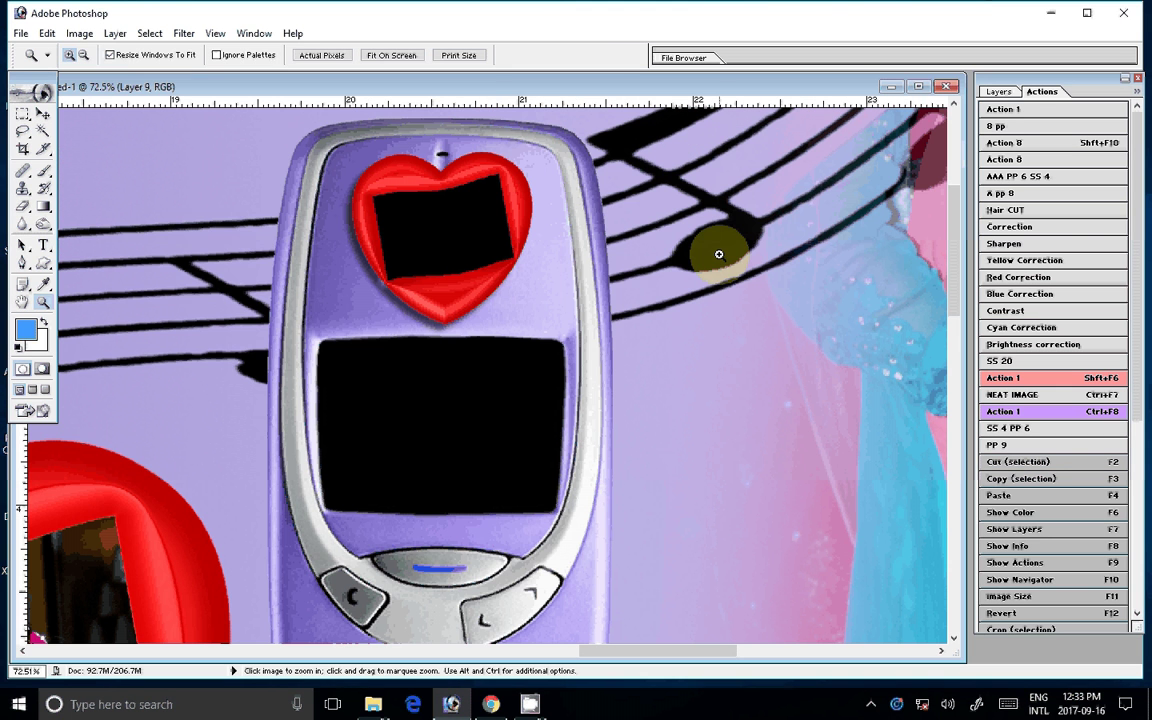
Step: Paste the DSC_0195 portrait into the black phone screen and move it down to show his face
key(w)
click(445, 416)
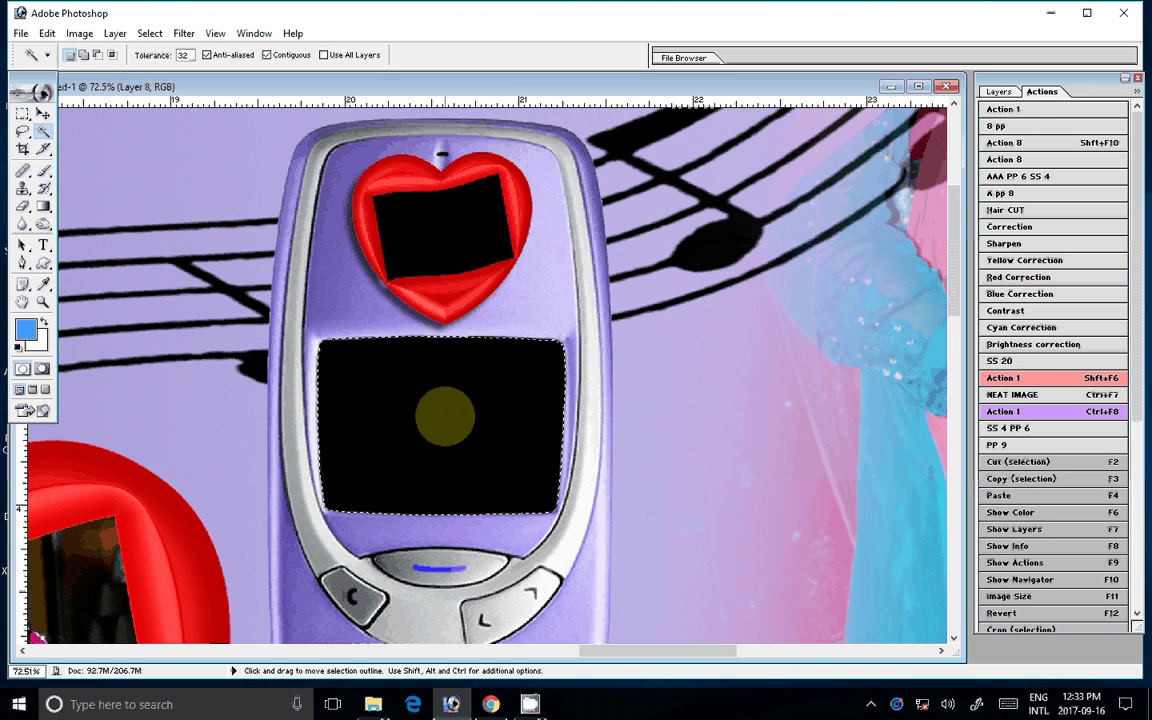
key(ctrl+shift+v)
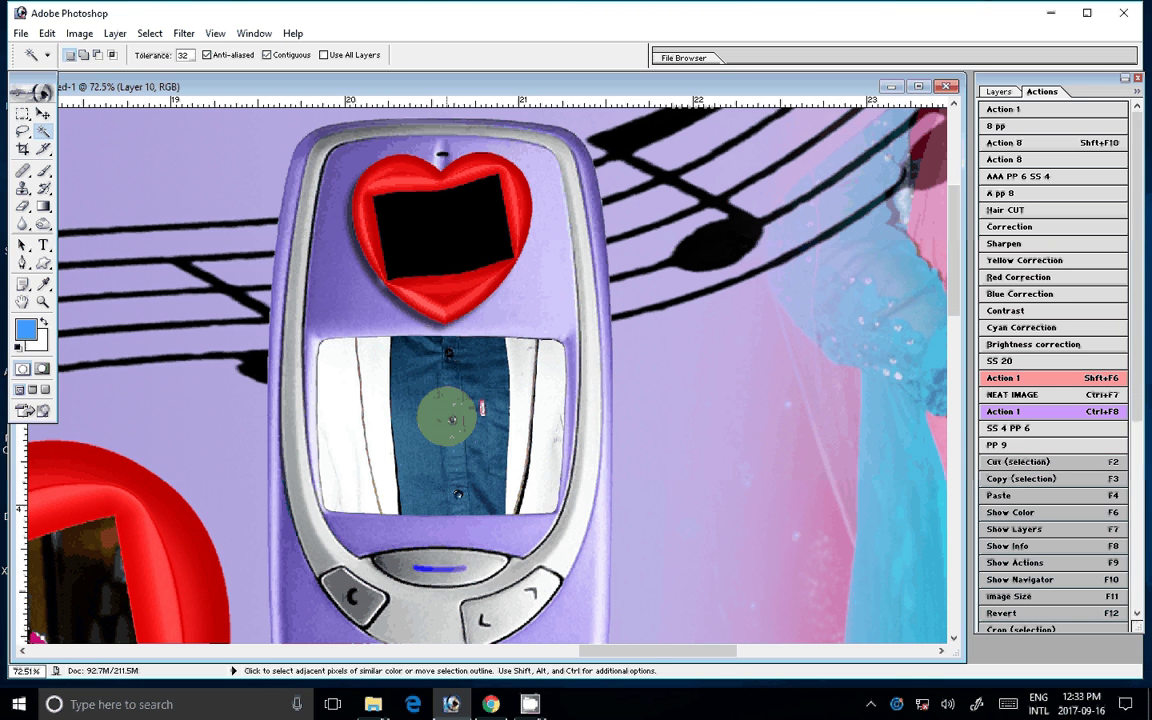
key(v)
drag(452, 418, 430, 507)
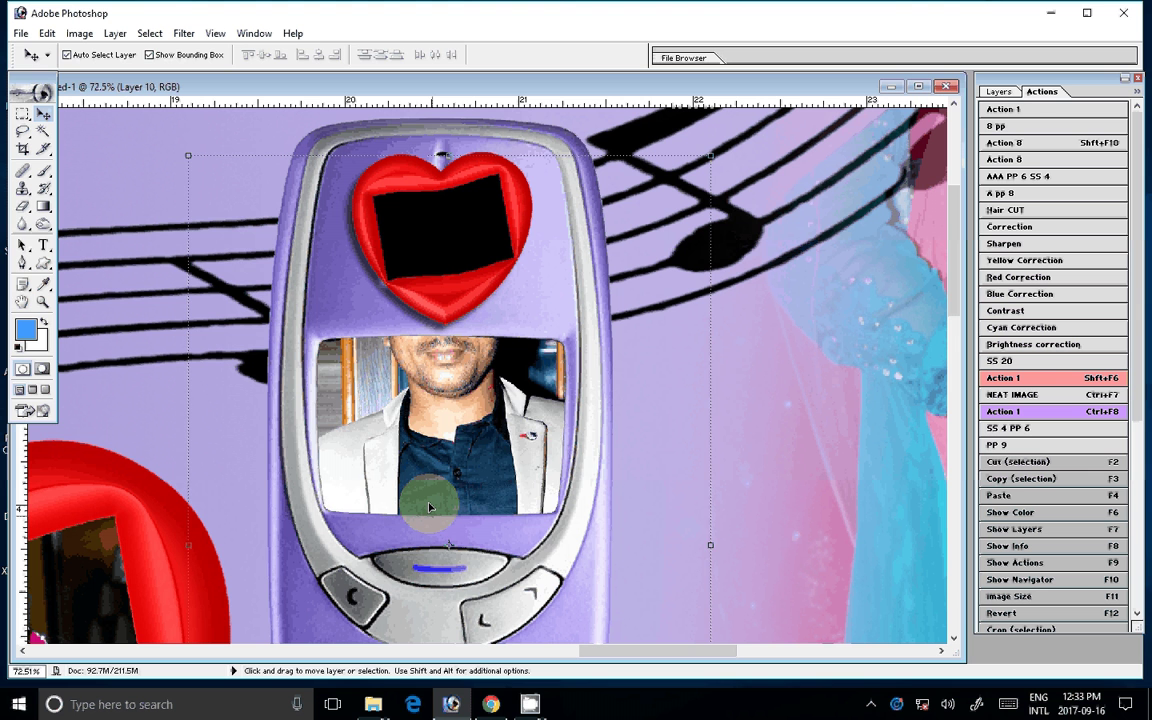
Step: Paste the portrait into the small heart, position his face, then fit the spread on screen
key(w)
click(423, 231)
key(ctrl+shift+v)
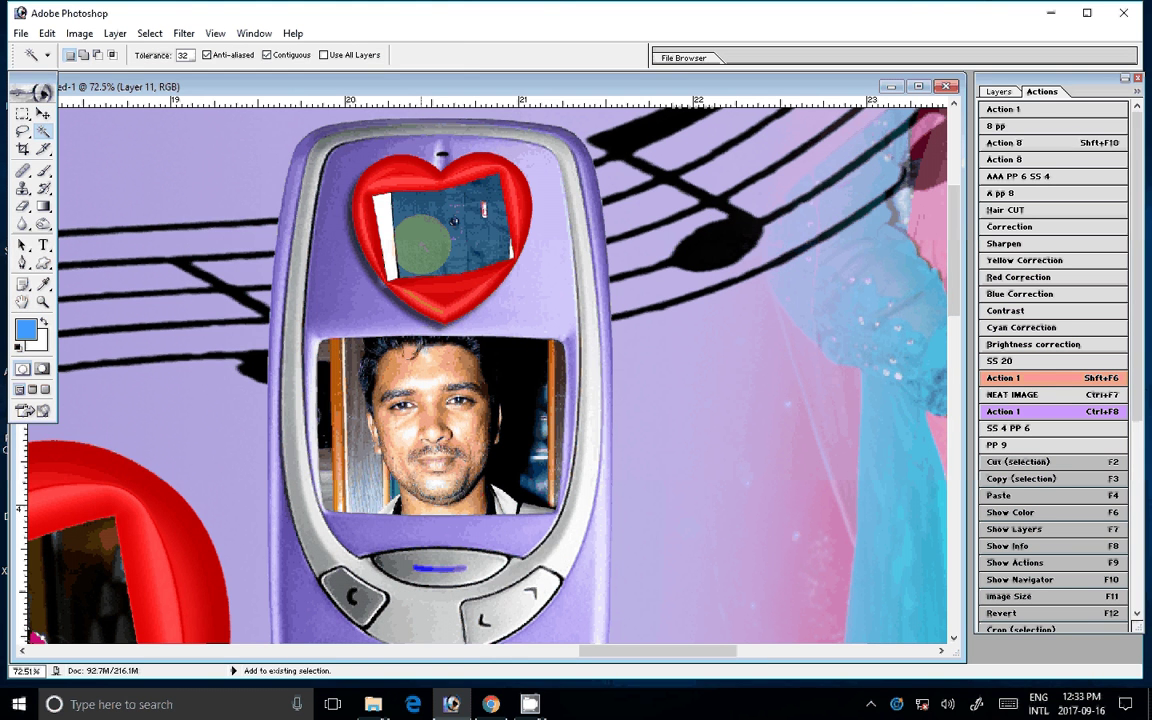
key(v)
mouse_move(423, 240)
mouse_down()
mouse_move(436, 231)
mouse_move(451, 299)
mouse_up()
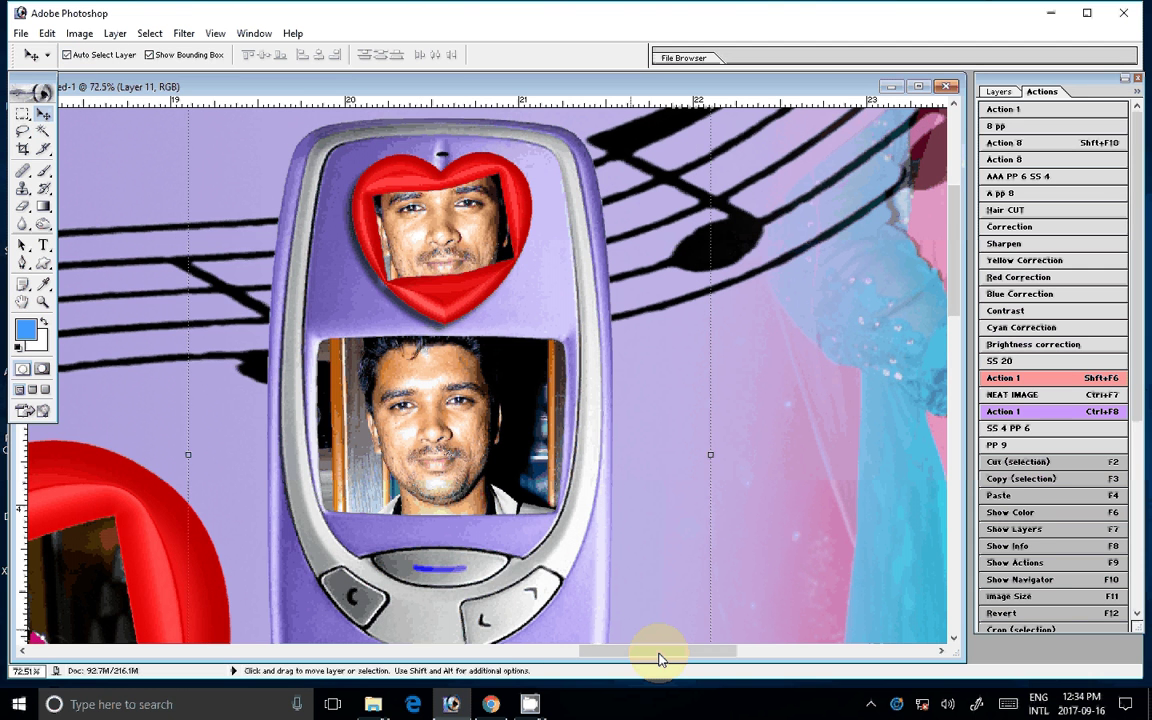
drag(659, 657, 277, 541)
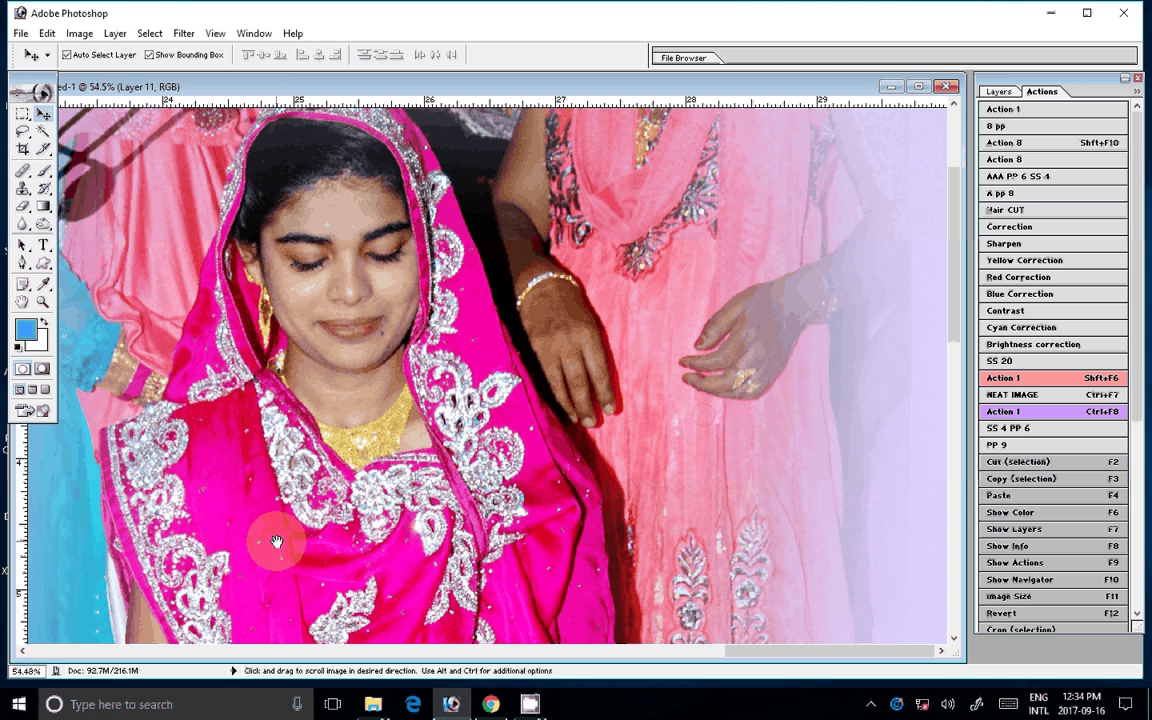
key(z)
key(ctrl+0)
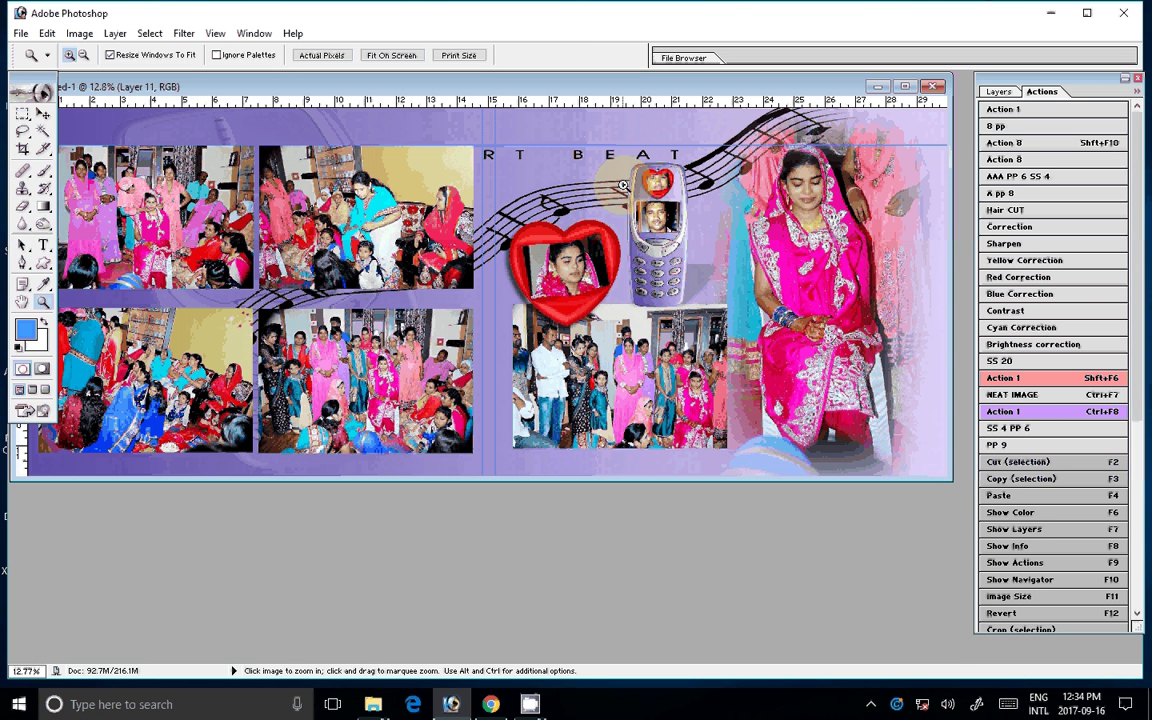
Step: Zoom into the phone frame and drag a layer's corner inward to shrink it
drag(622, 185, 720, 223)
key(v)
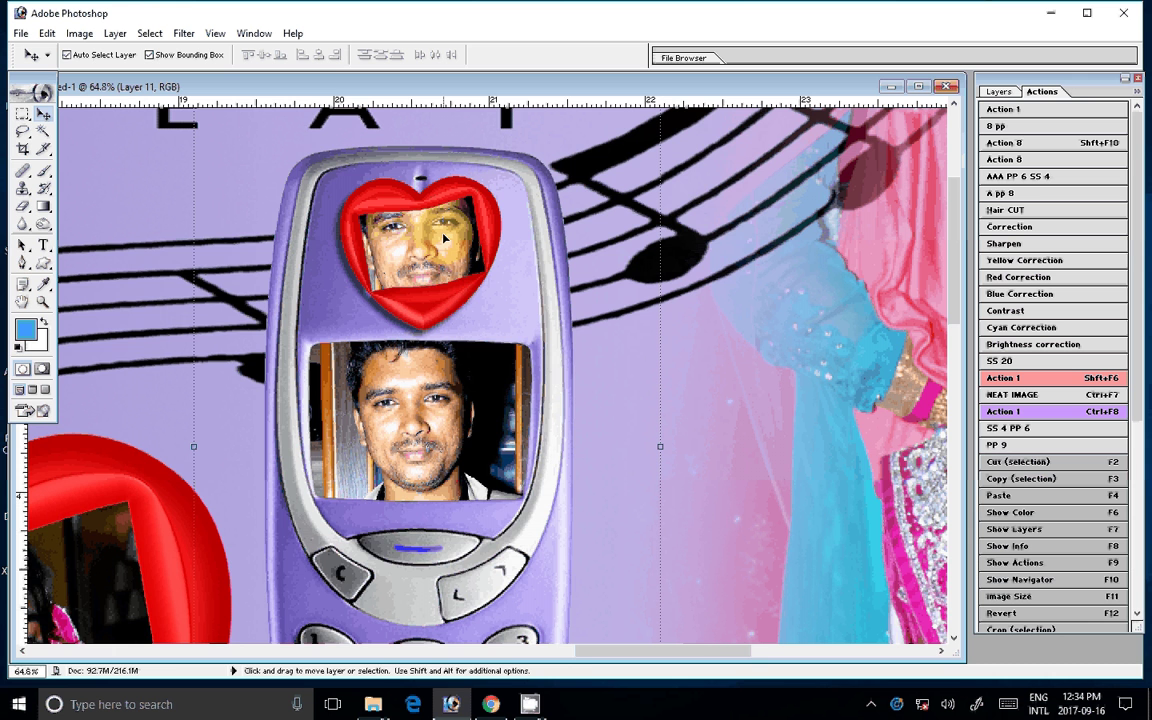
drag(444, 237, 496, 325)
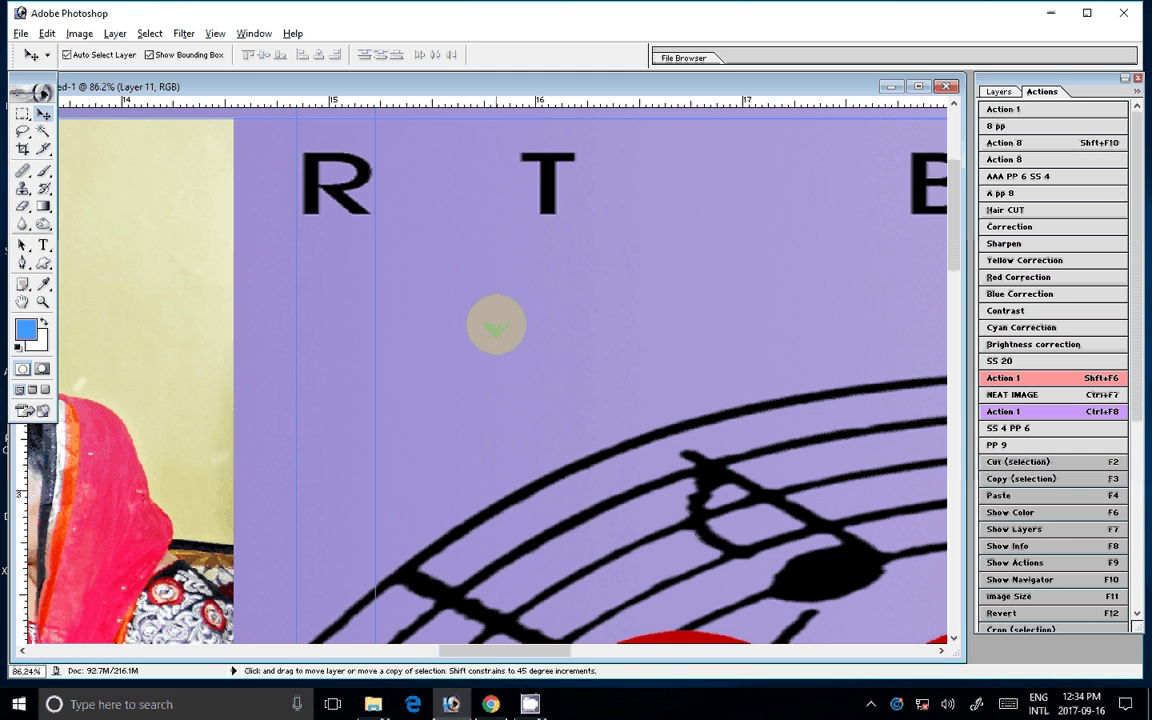
click(496, 325)
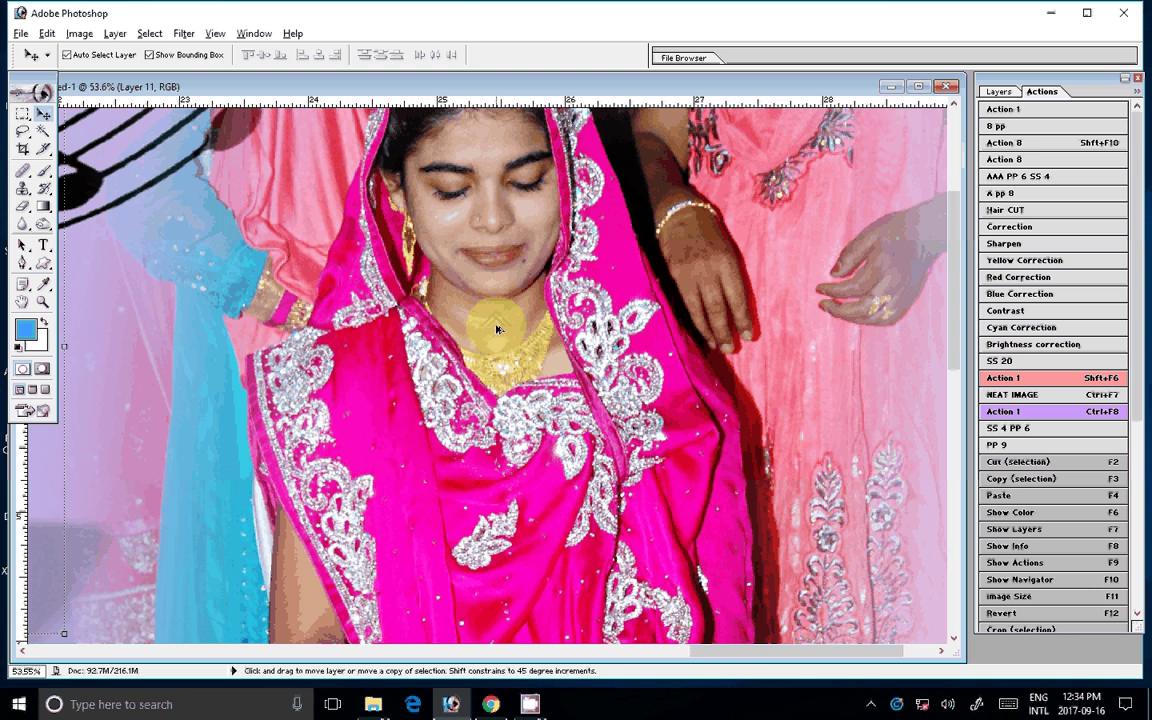
scroll(181, 457, down, 2)
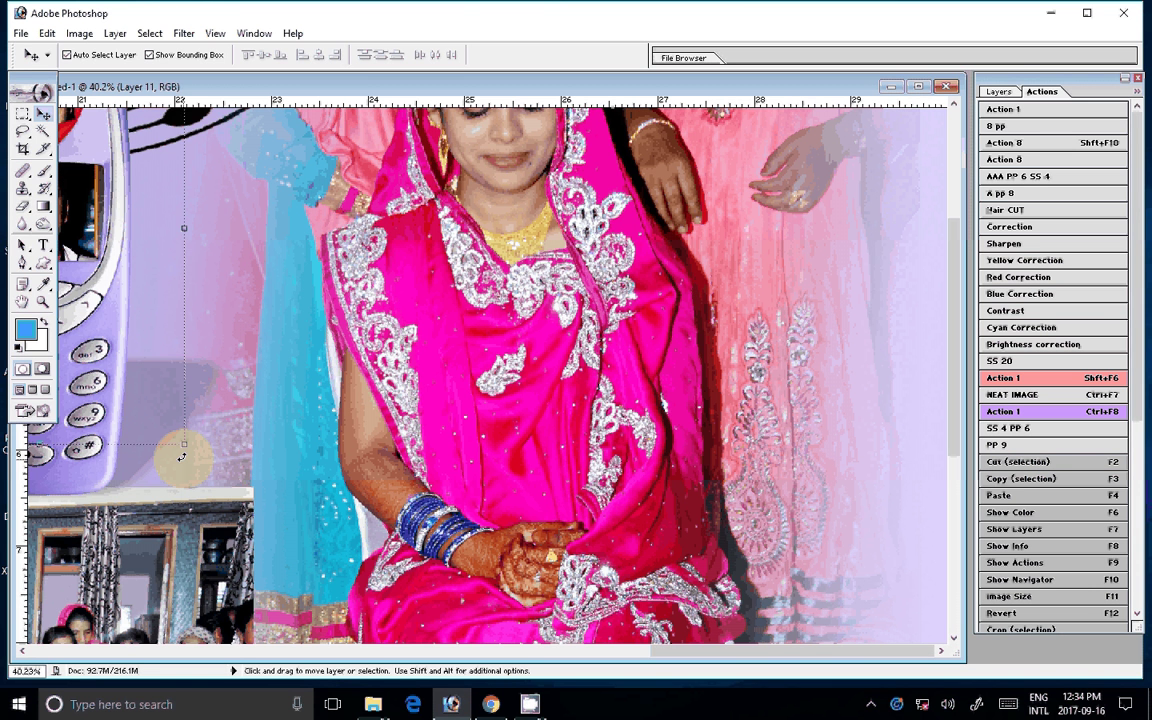
drag(181, 457, 298, 297)
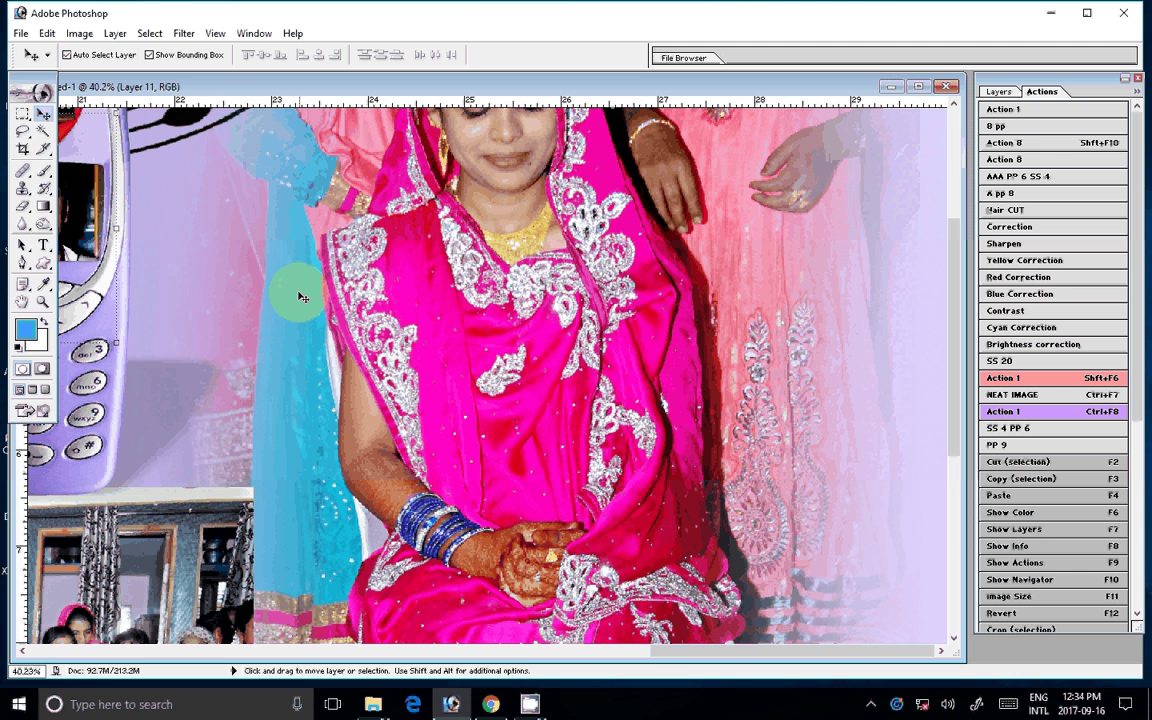
scroll(298, 297, up, 3)
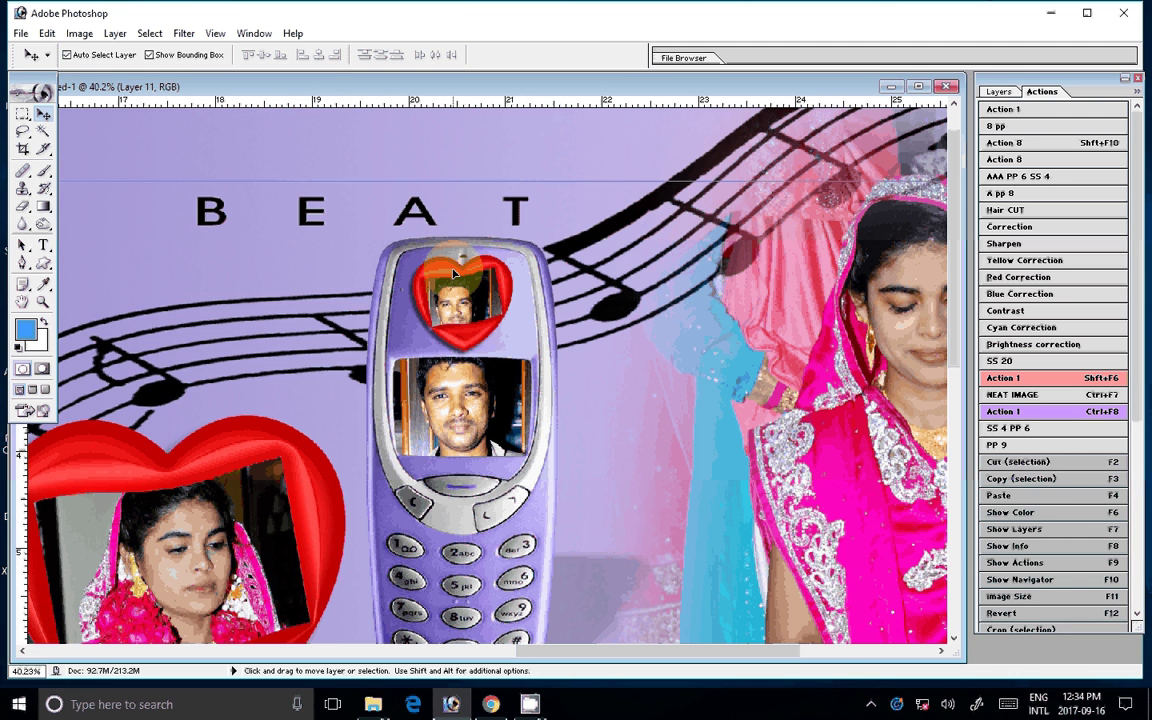
Step: Shift the small heart photo a few pixels right and fit the spread on screen
drag(453, 272, 463, 276)
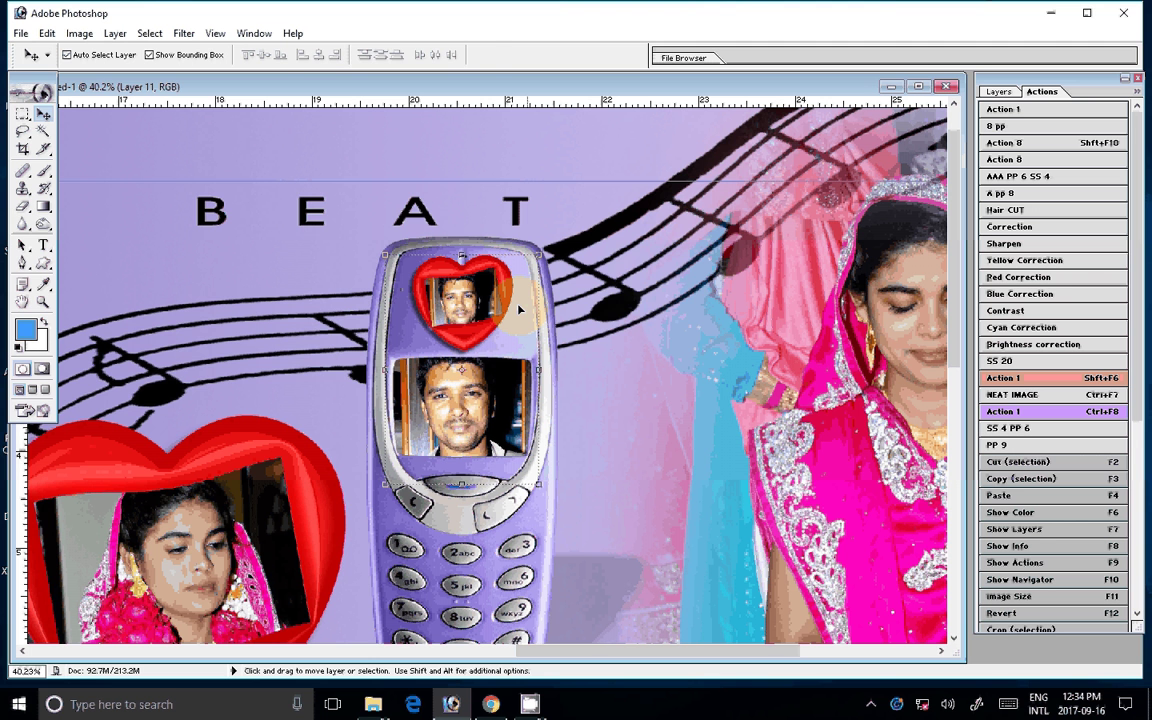
key(z)
right_click(534, 302)
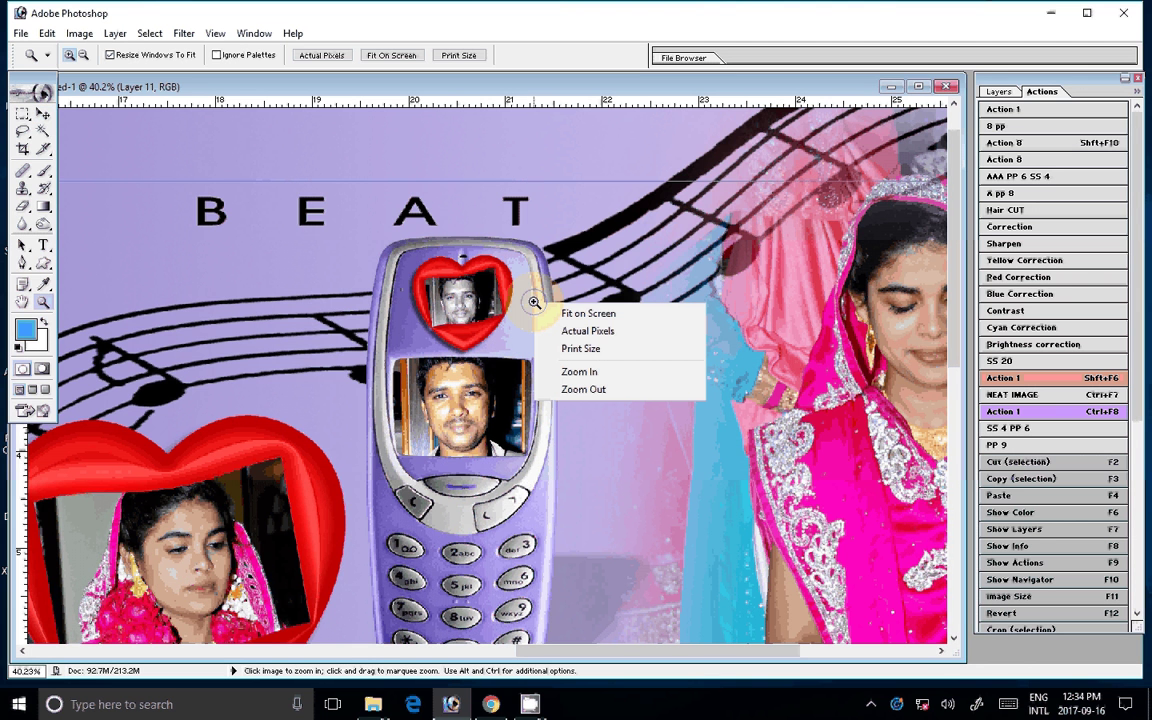
click(588, 313)
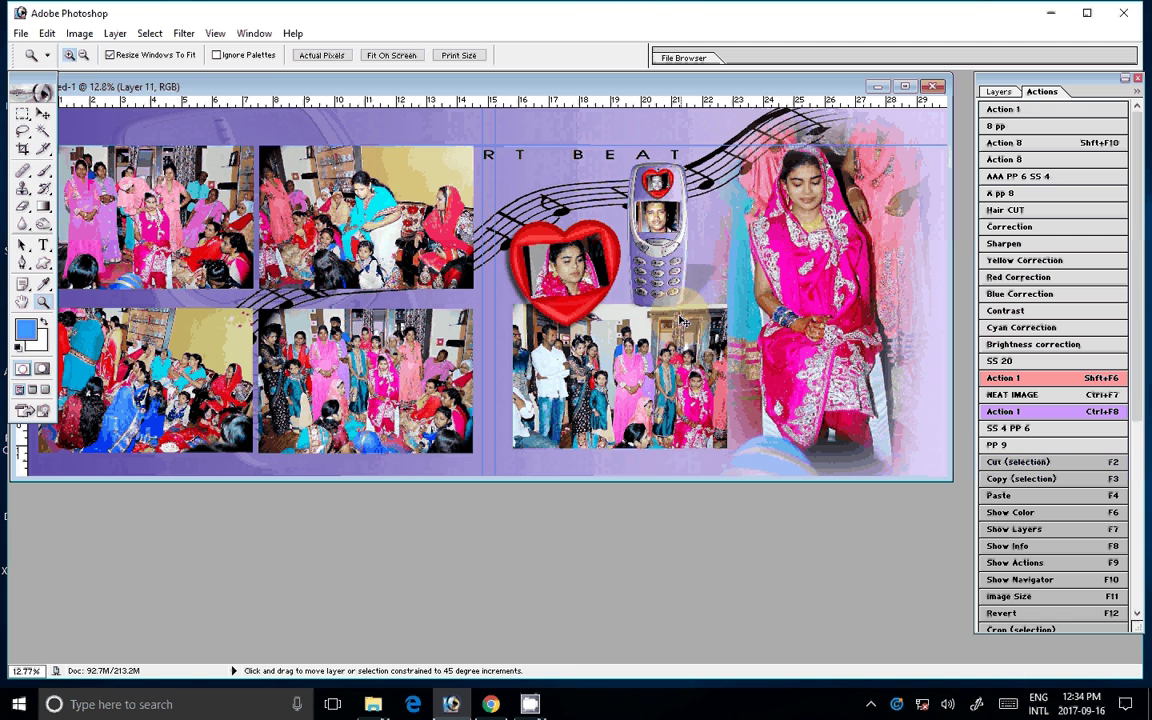
key(ctrl+shift+e)
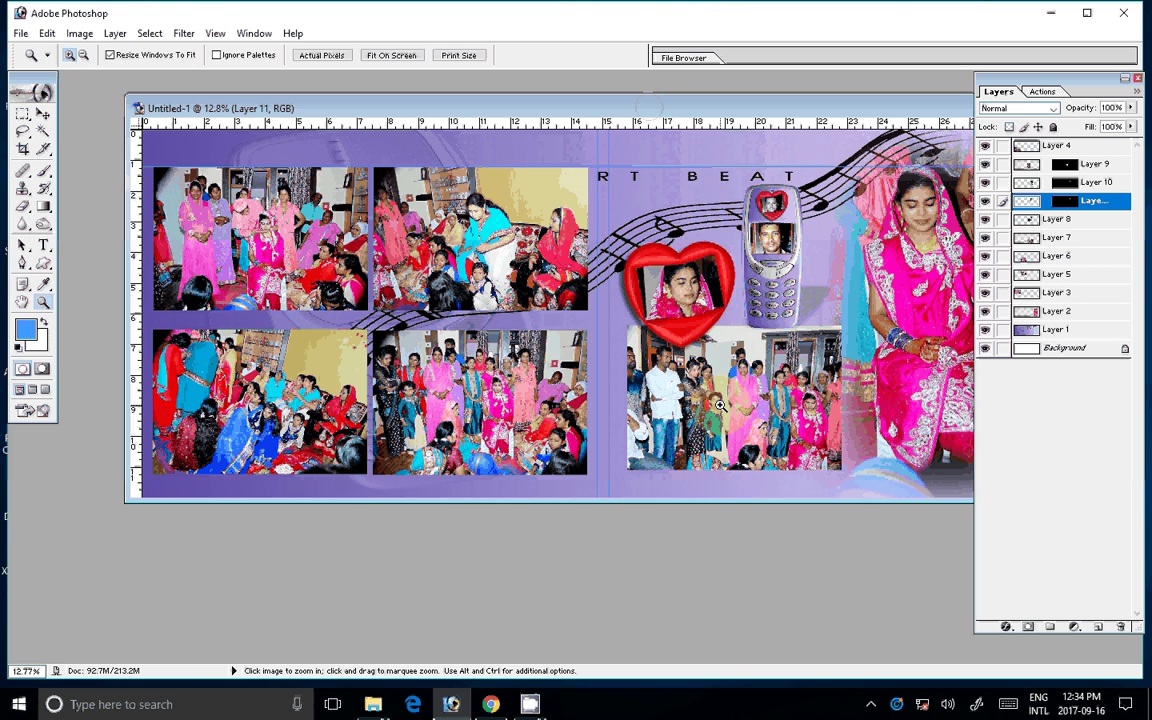
Step: Give Layer 2 a Stroke with Pattern fill type and the green pattern, then dismiss the dialog
key(v)
click(1058, 311)
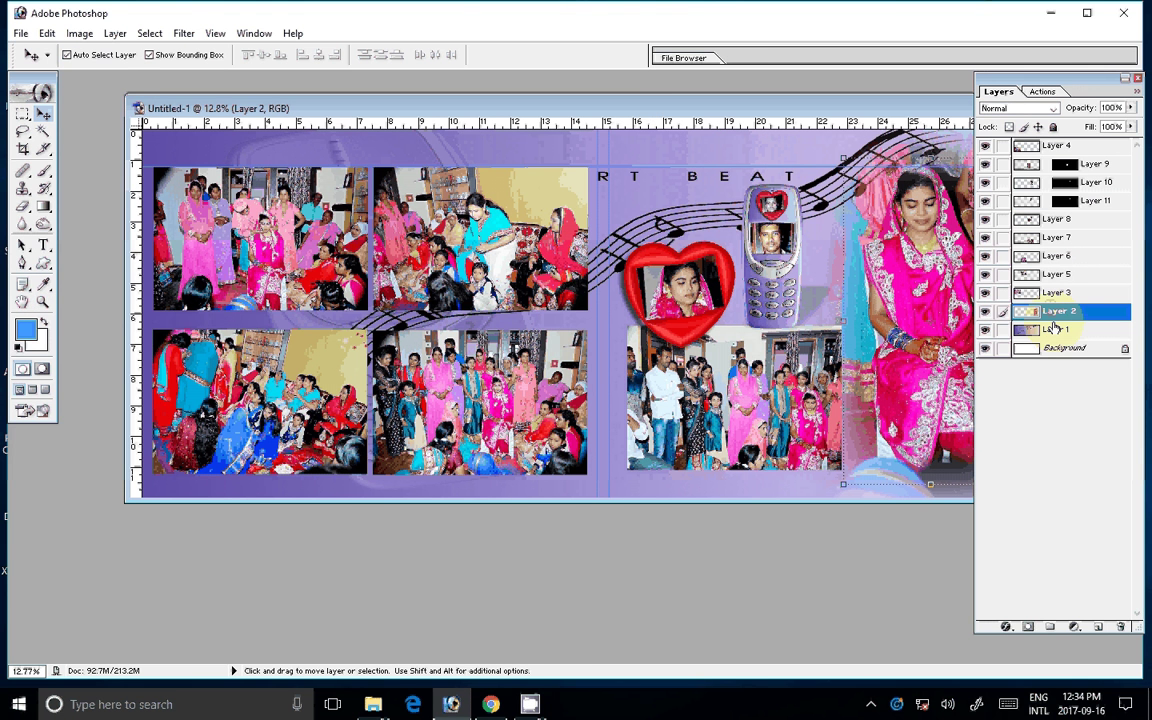
click(1007, 627)
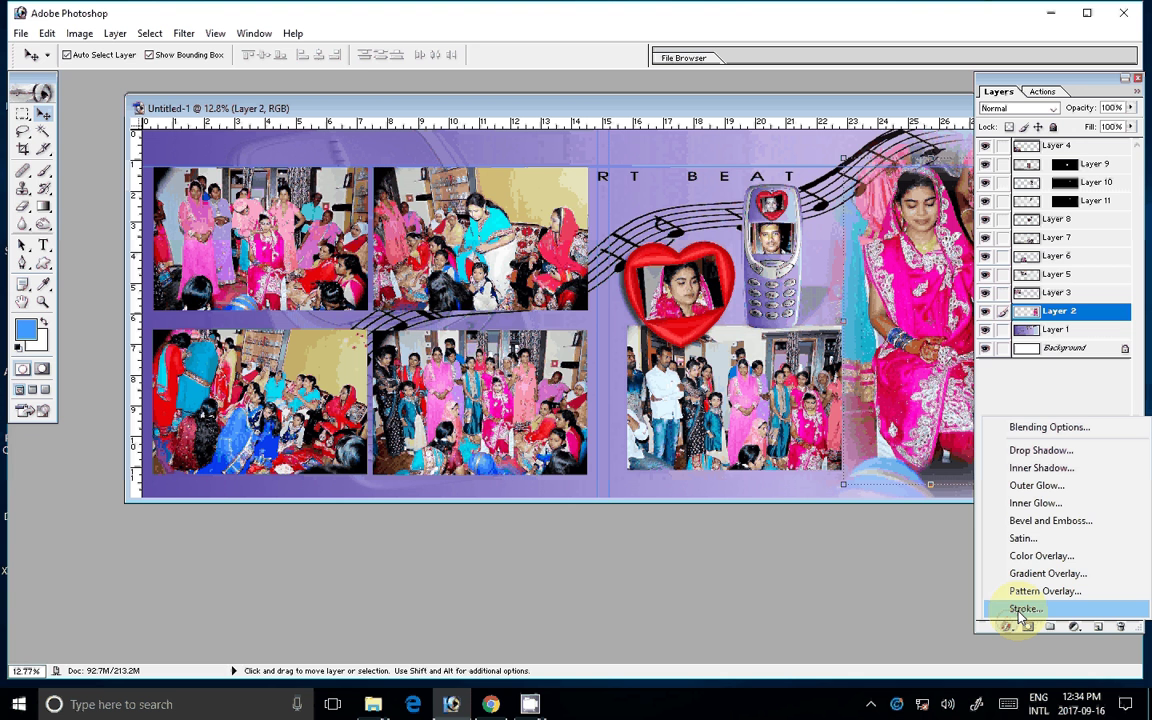
click(1024, 609)
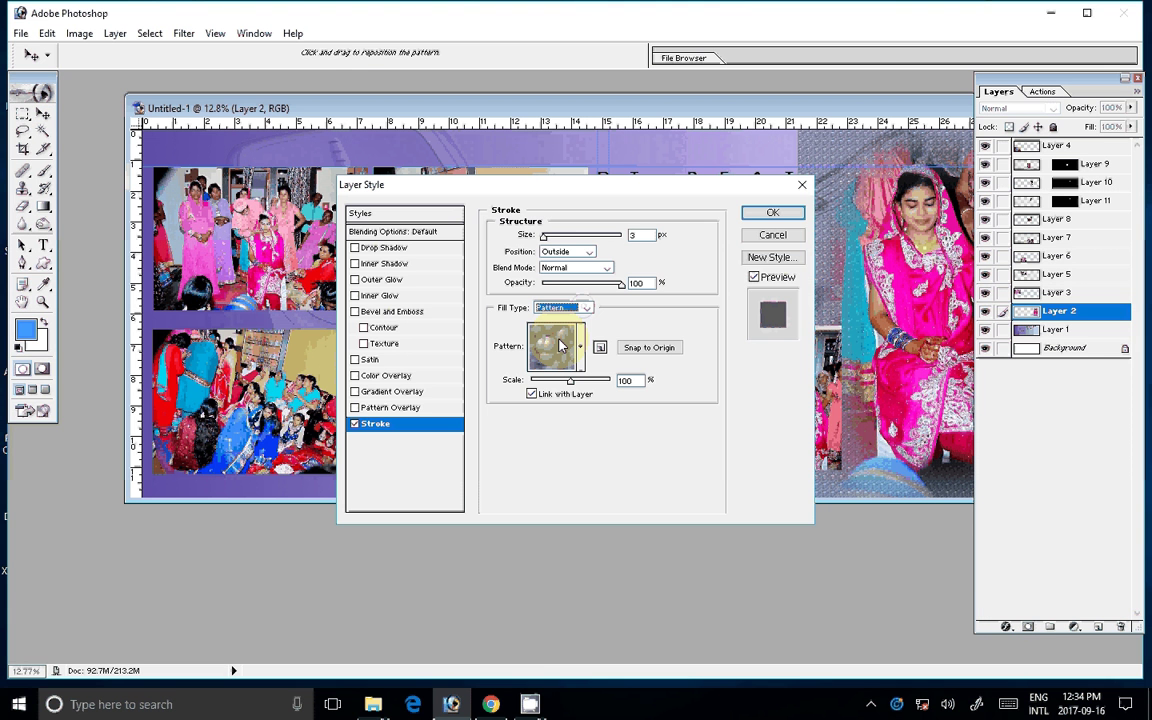
click(560, 345)
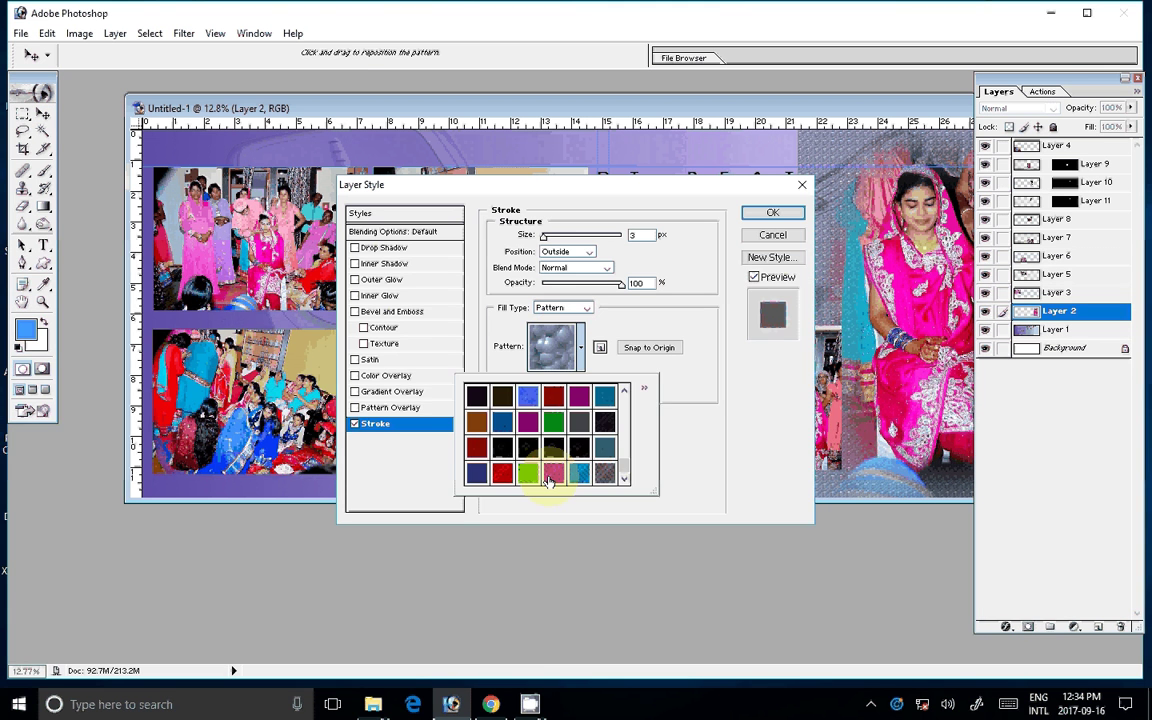
click(552, 422)
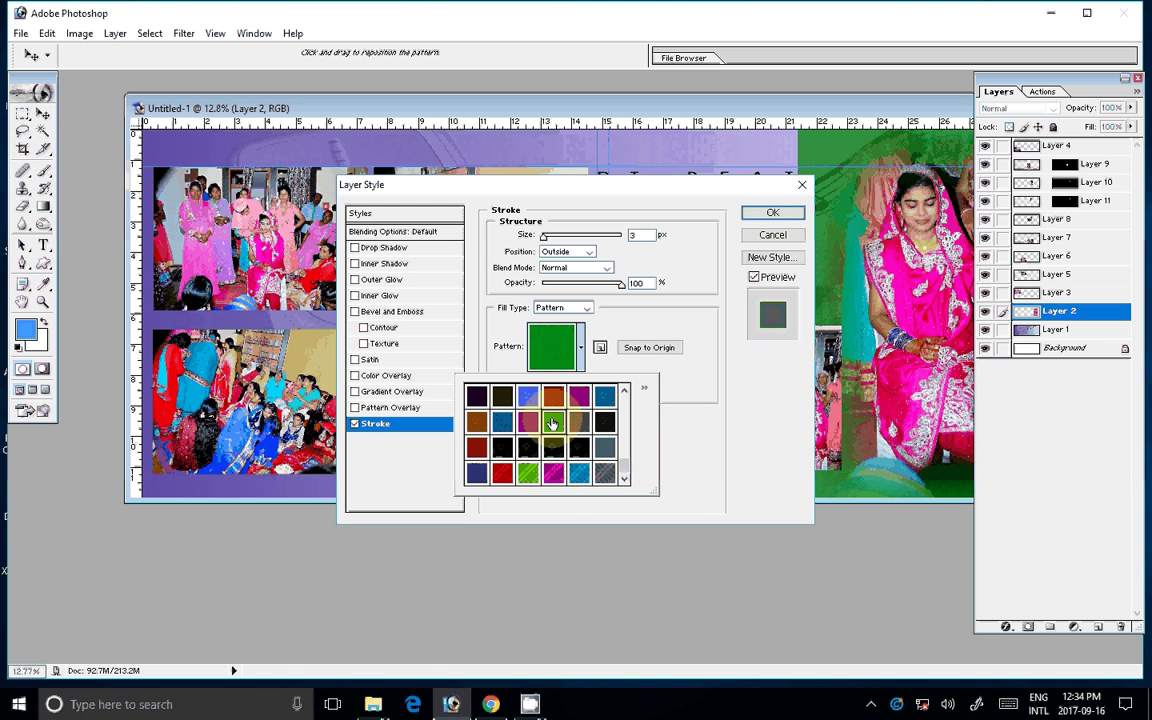
key(Return)
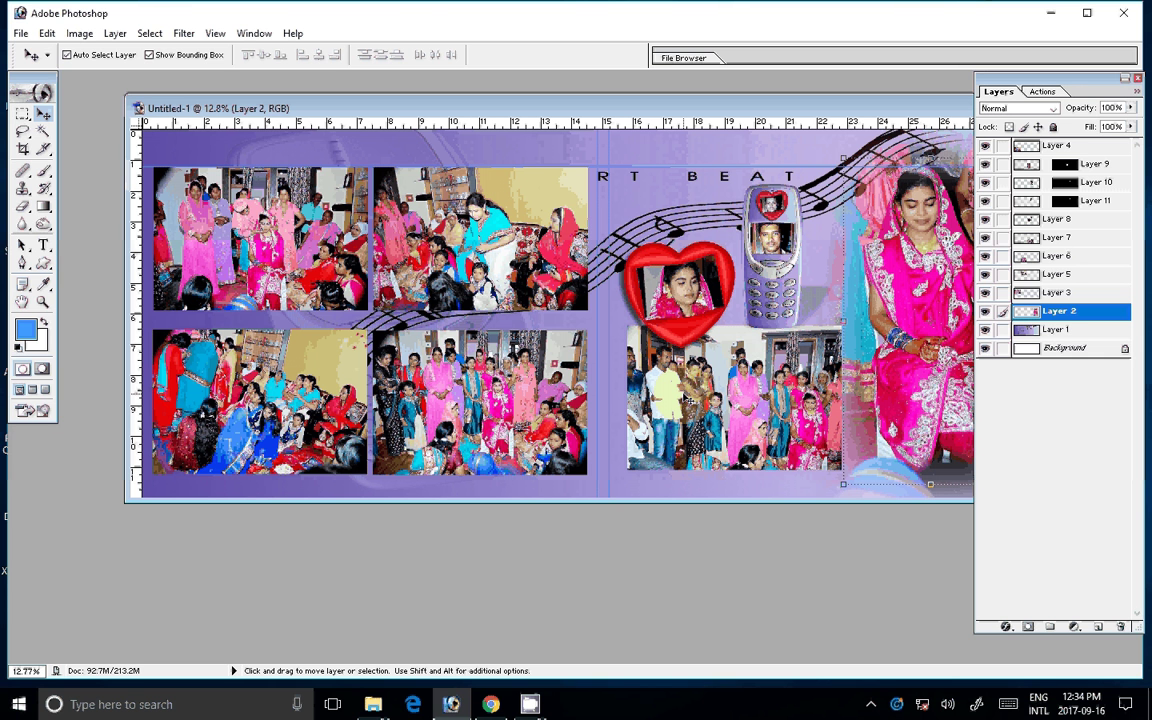
Step: Select Layer 3 in the Layers palette
click(1051, 294)
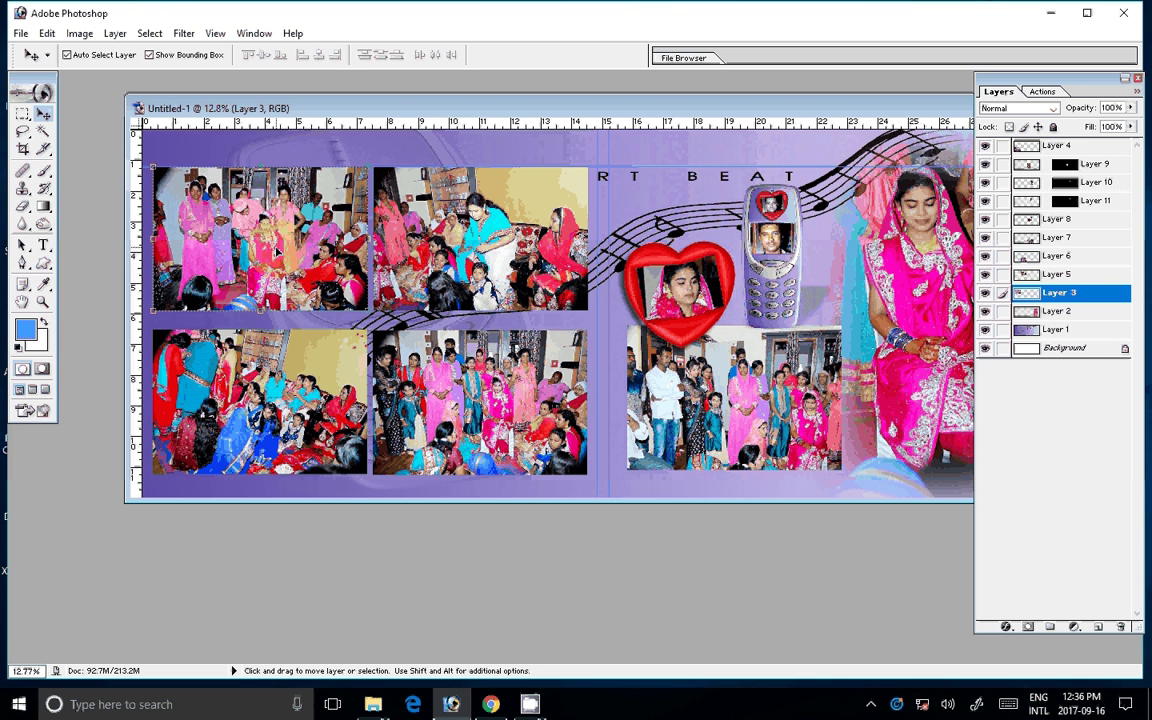
Step: Add a Stroke effect to Layer 3 and first set its colour to near-black
click(1010, 626)
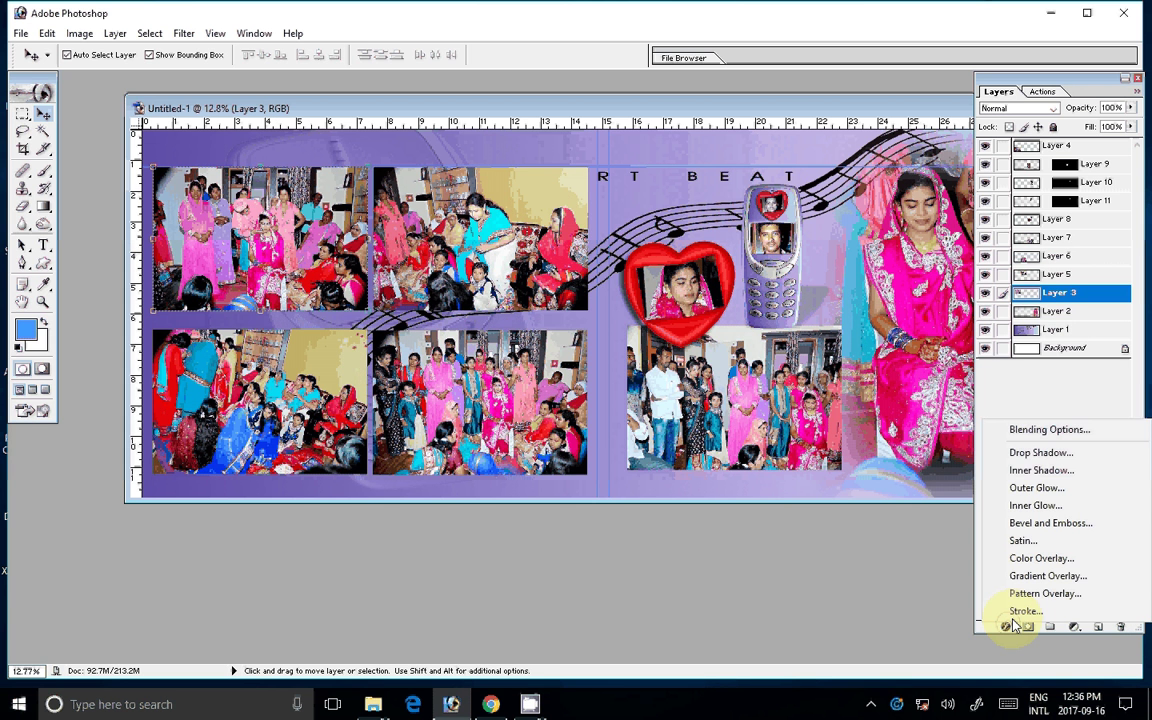
click(1024, 610)
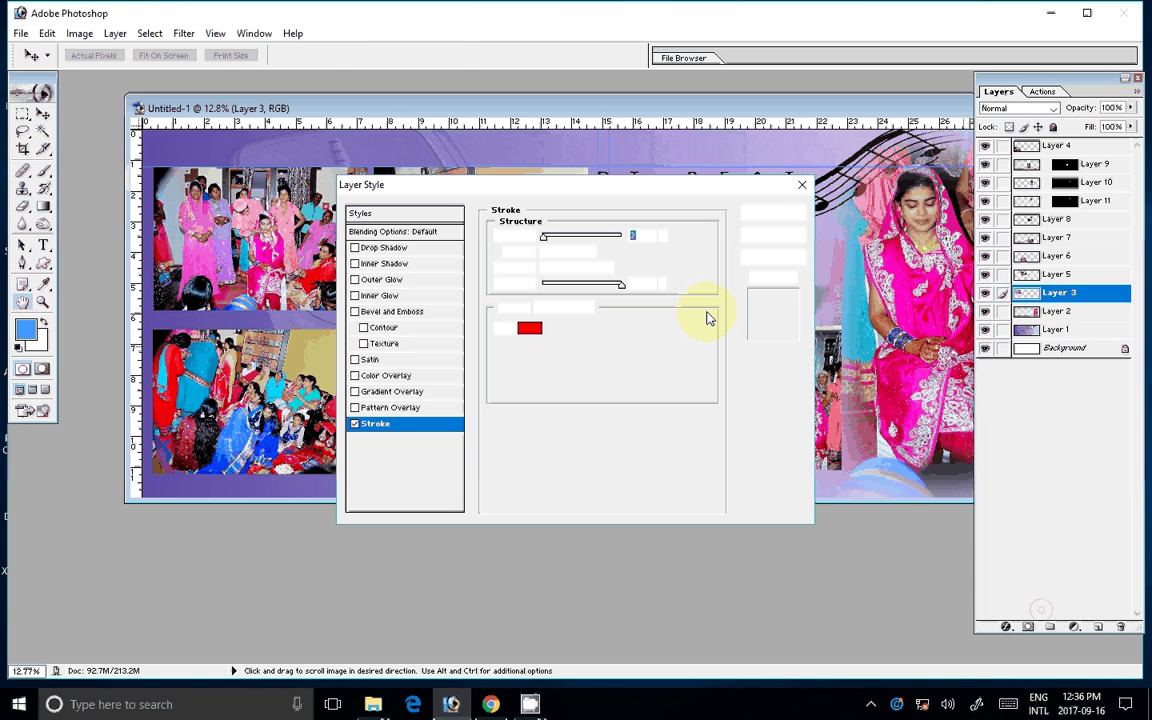
click(538, 329)
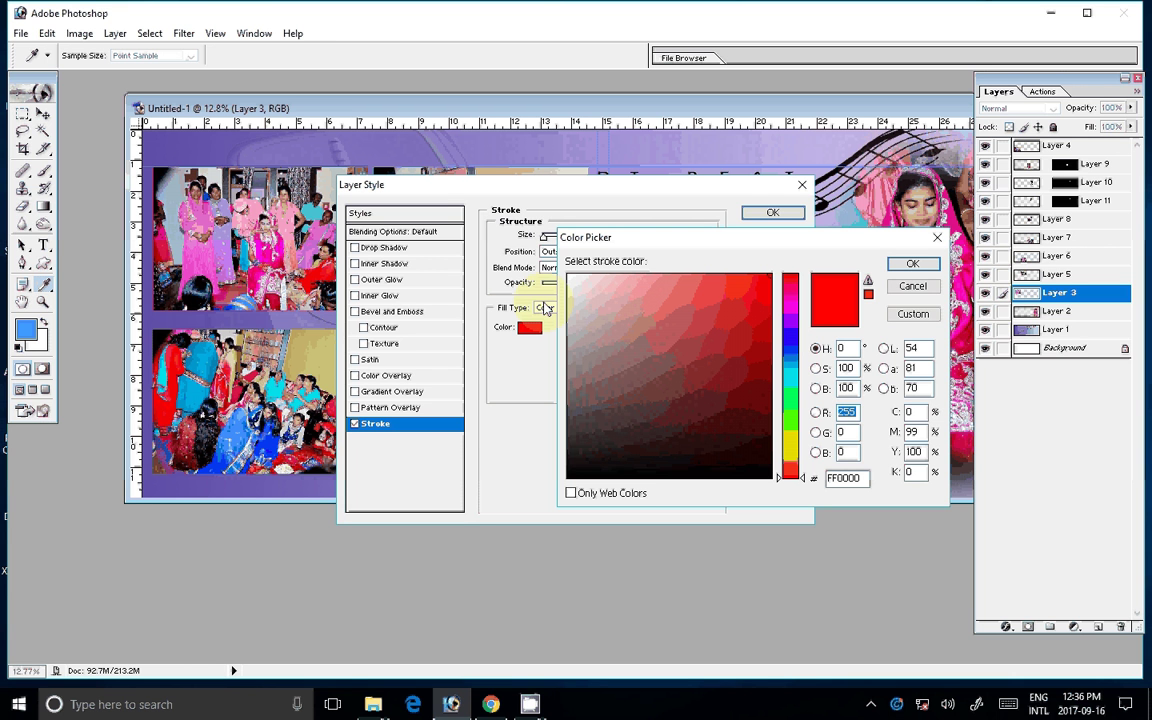
click(594, 476)
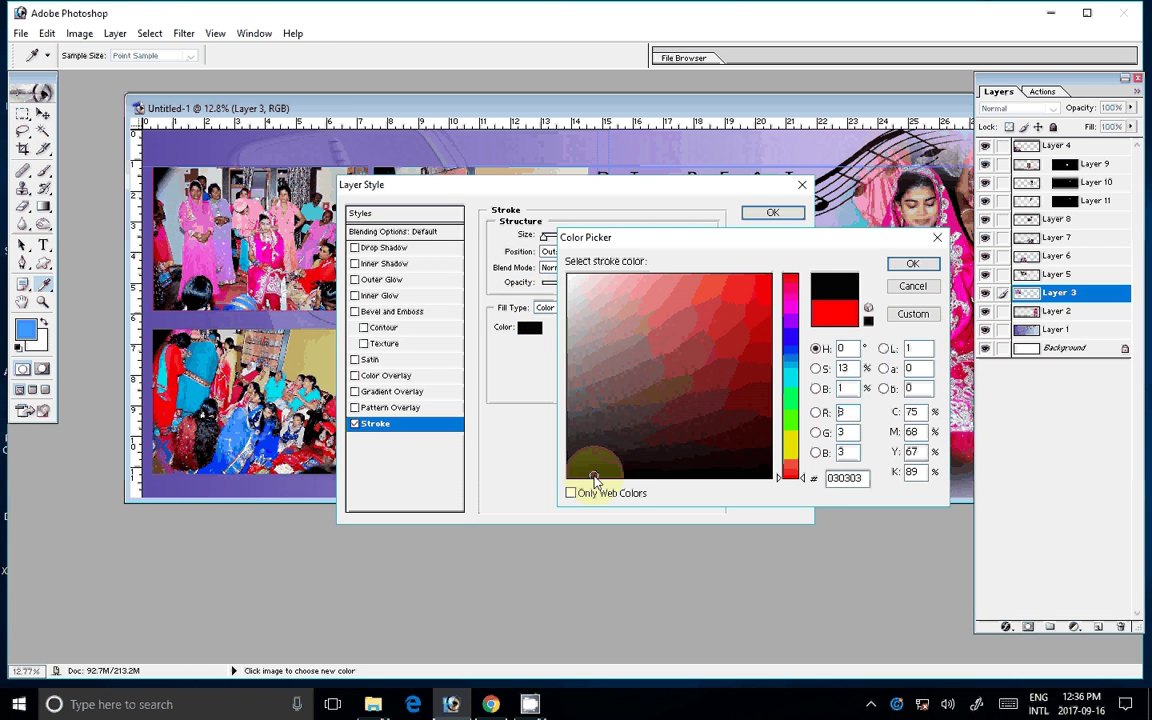
click(891, 265)
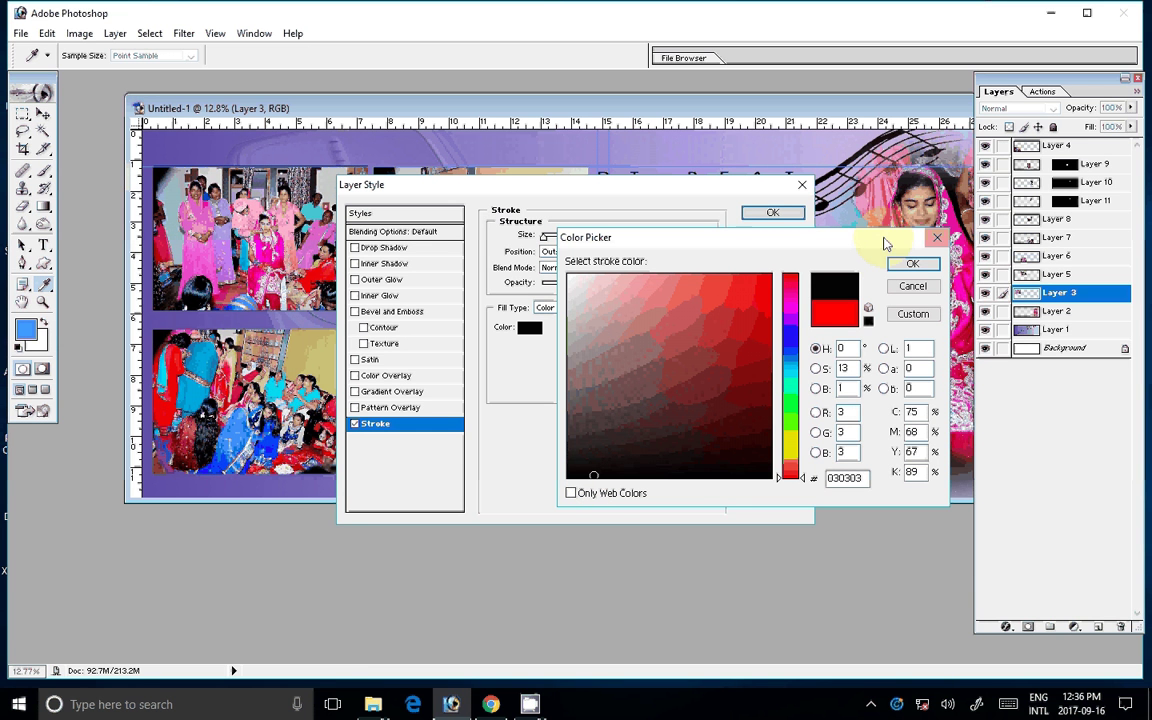
click(884, 244)
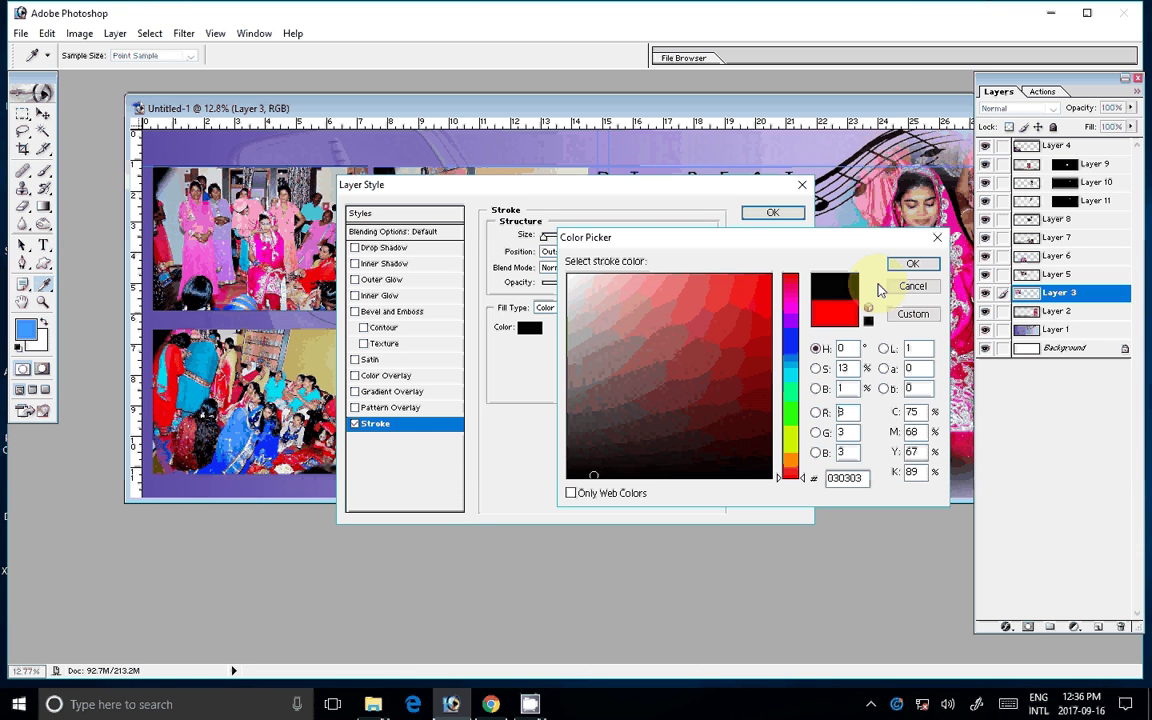
click(907, 268)
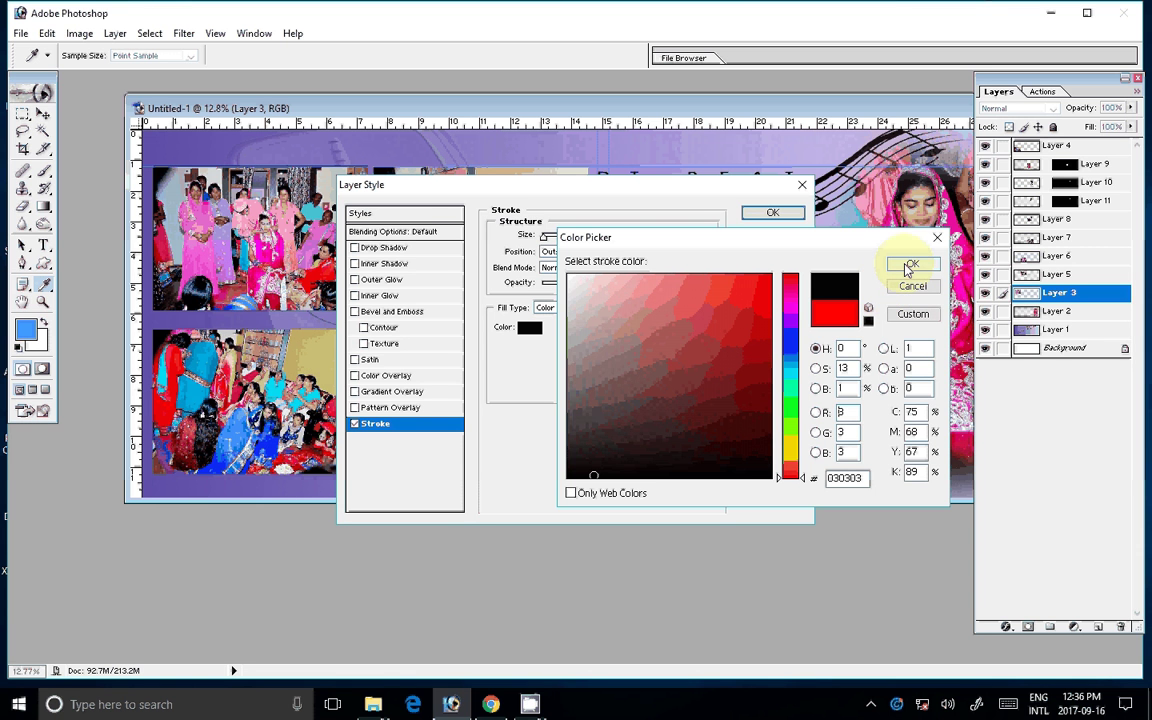
click(907, 266)
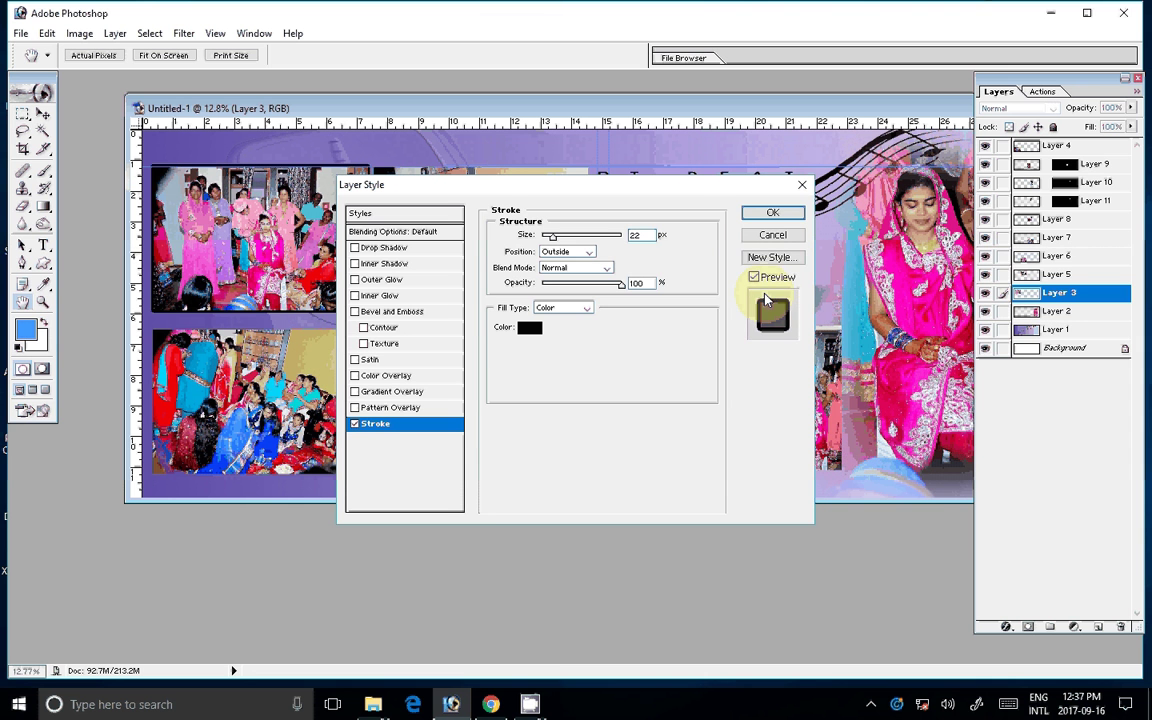
Step: Change the stroke colour to cyan and apply the 22 px outside stroke
click(533, 328)
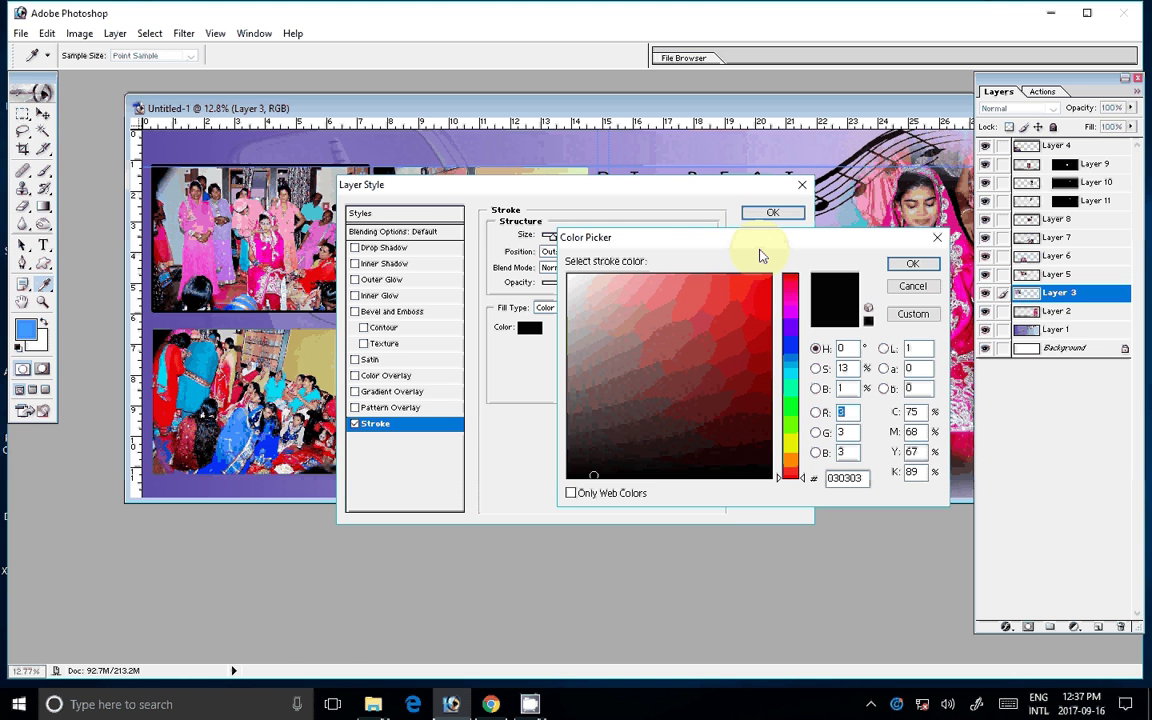
click(790, 370)
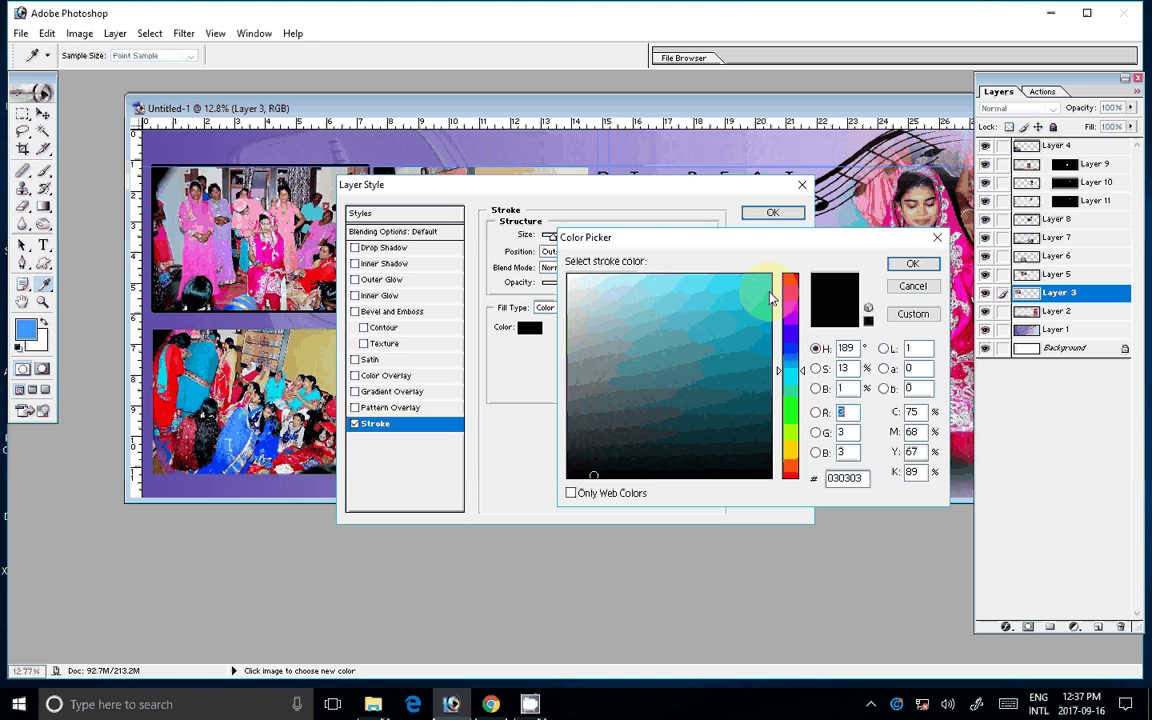
click(770, 298)
key(Return)
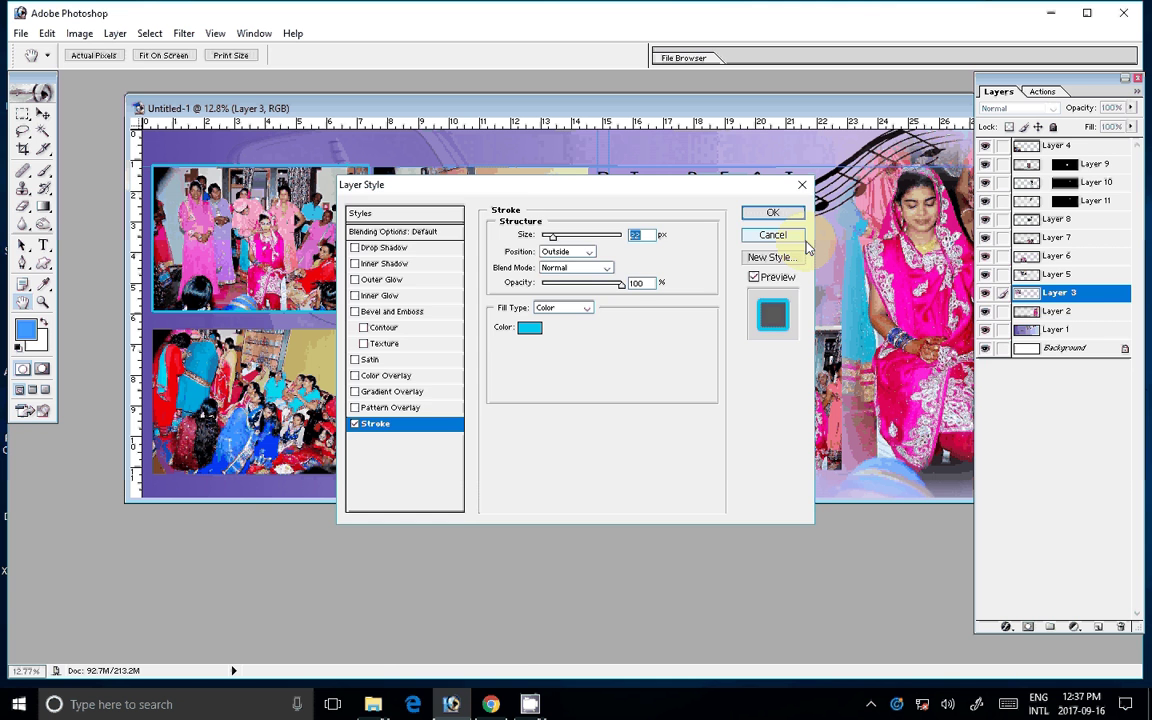
key(Return)
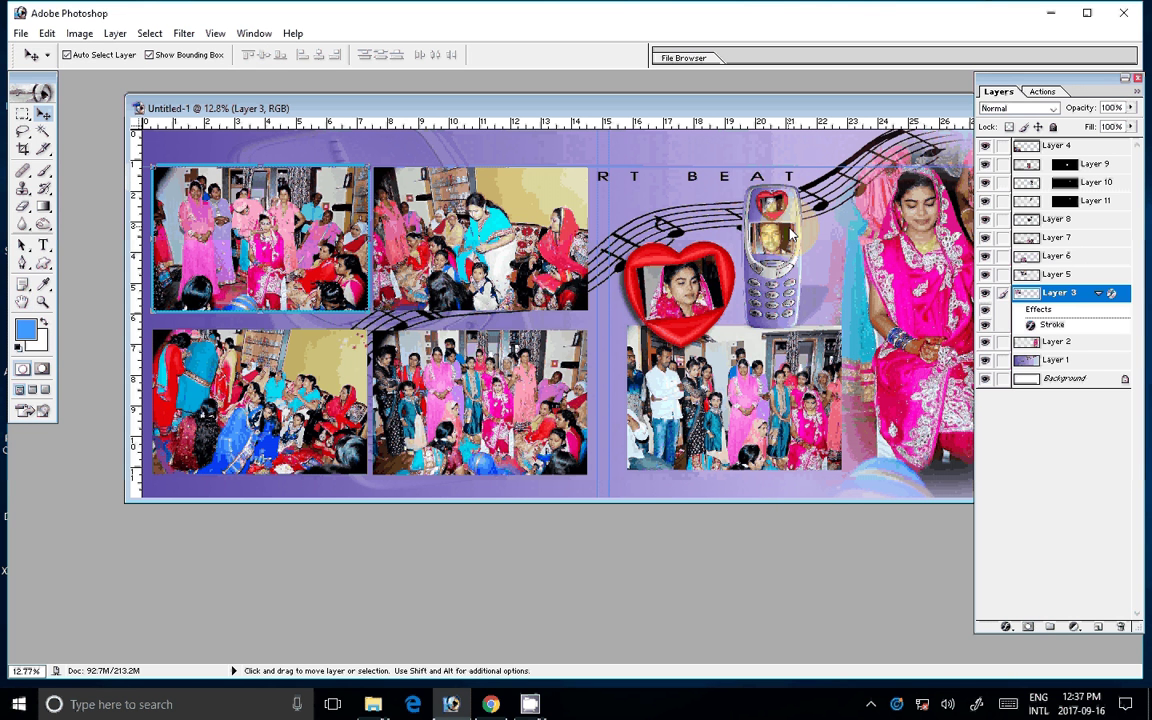
Step: Merge Layer 7 down into the cyan-outlined Layer 3 so the photos share the border
click(1057, 222)
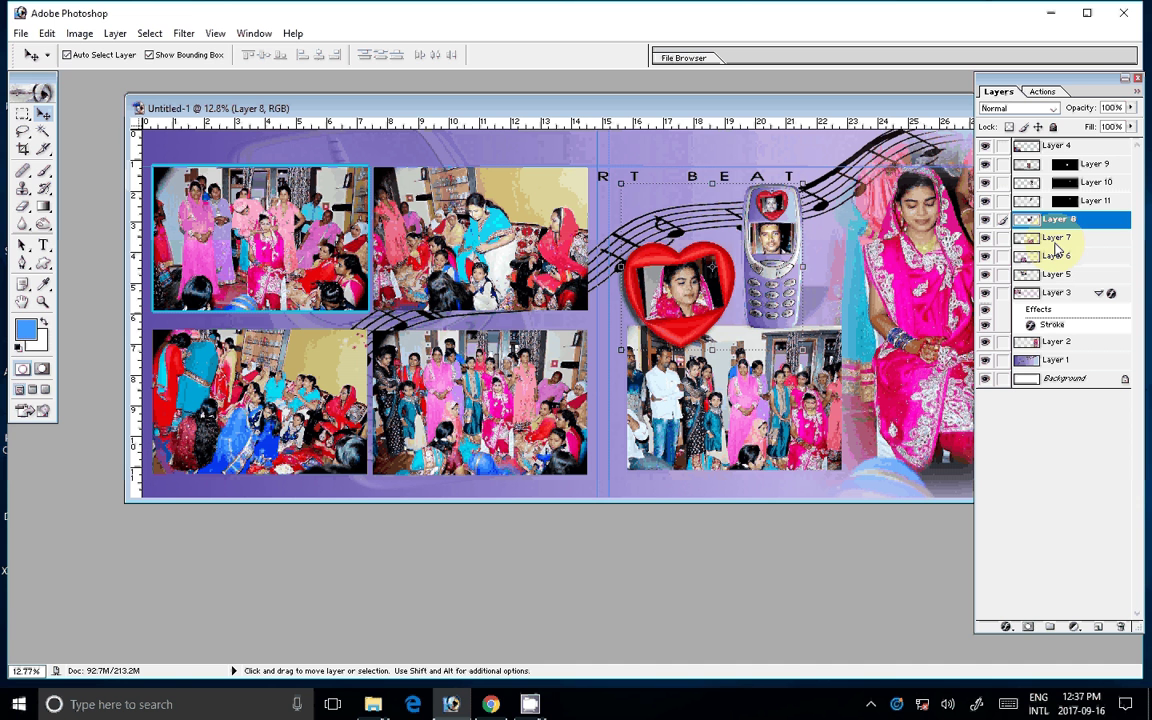
click(1055, 240)
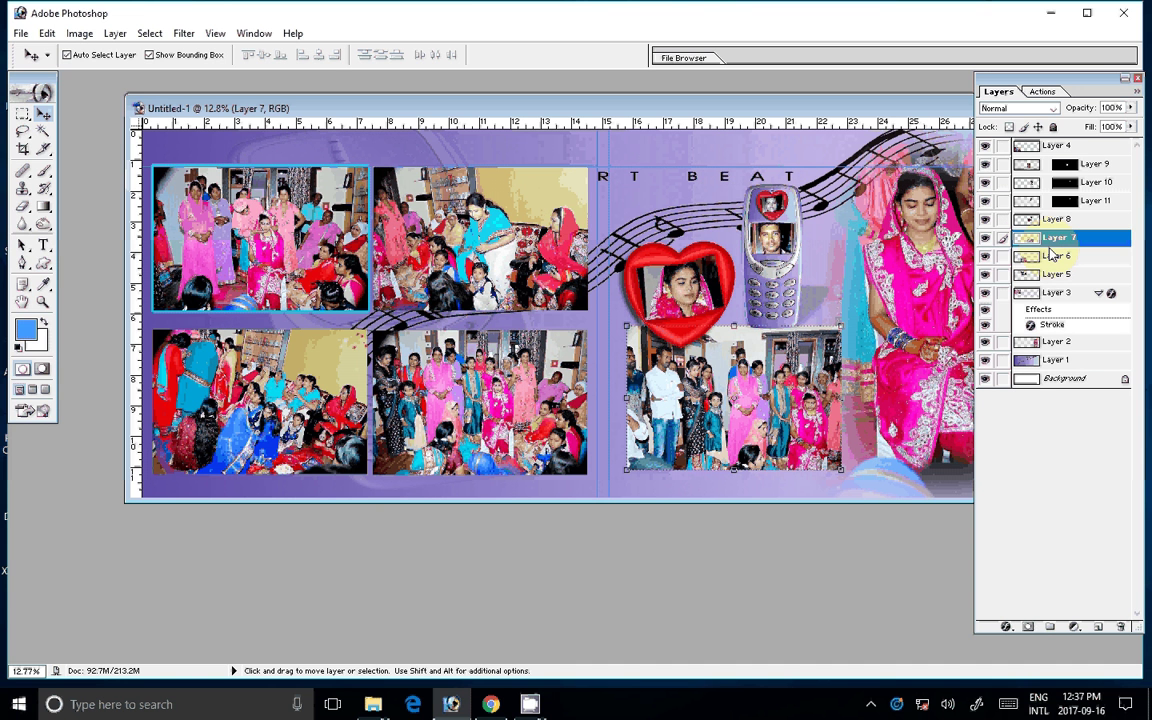
key(ctrl+e)
key(ctrl+e)
key(ctrl+e)
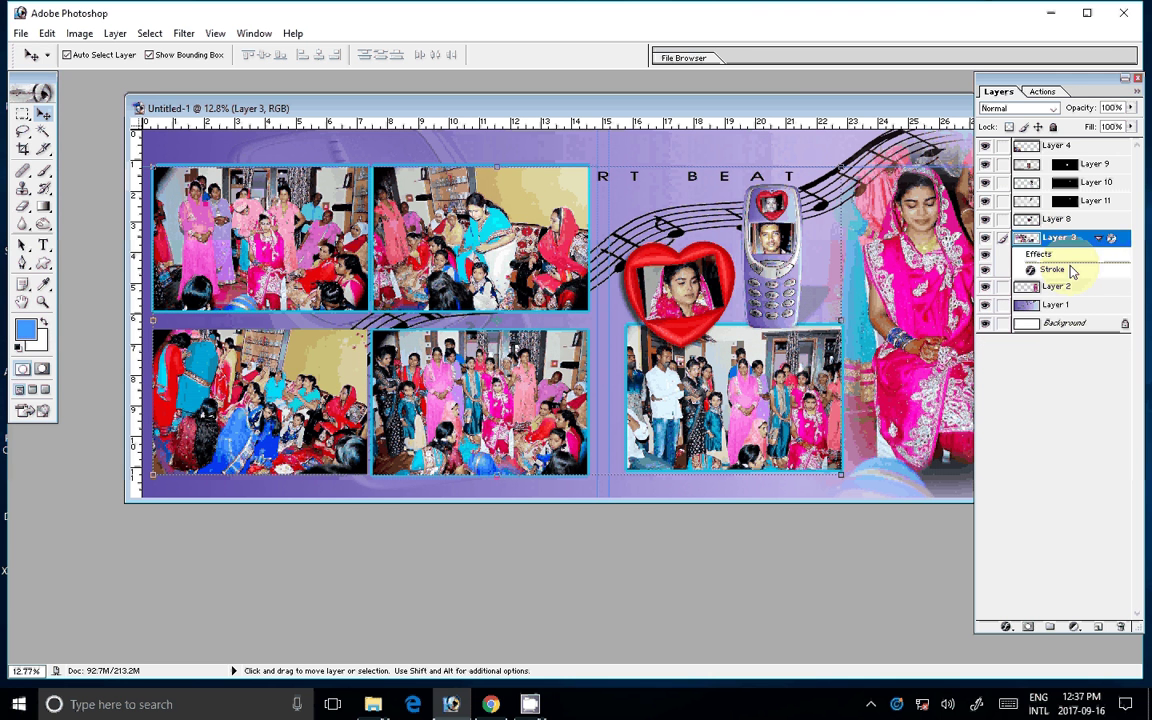
Step: Add a 22 px cyan Stroke layer style to Layer 4, the bottom-left group photo
click(283, 397)
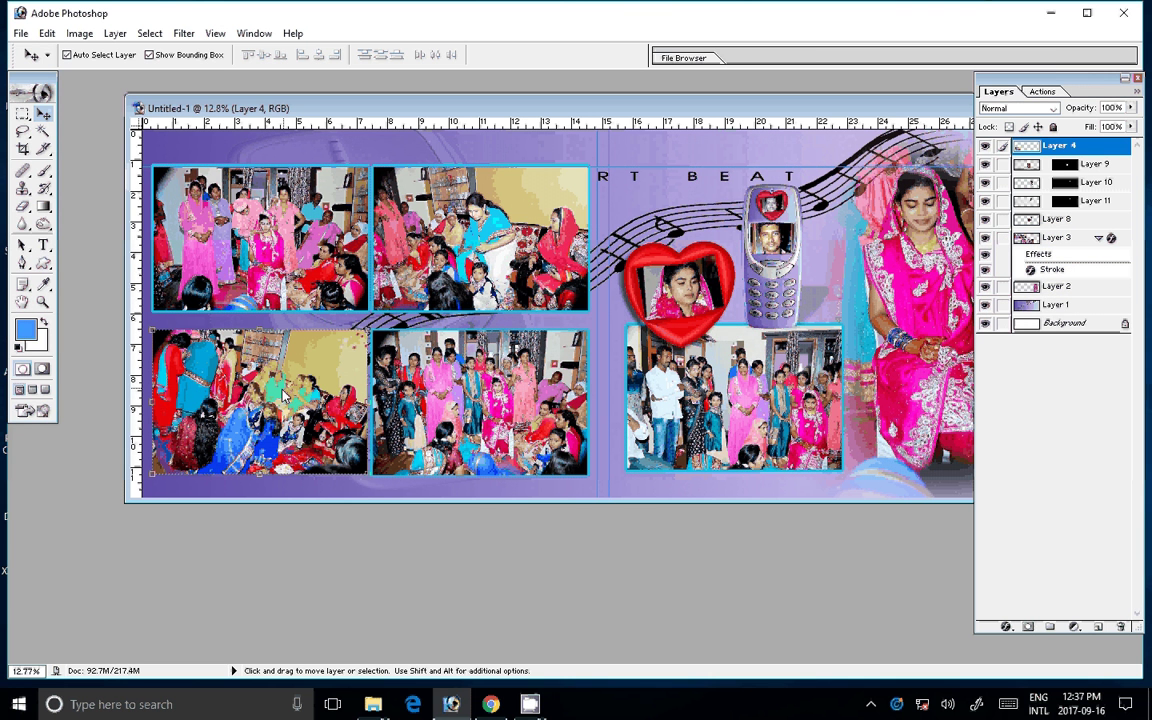
click(1006, 627)
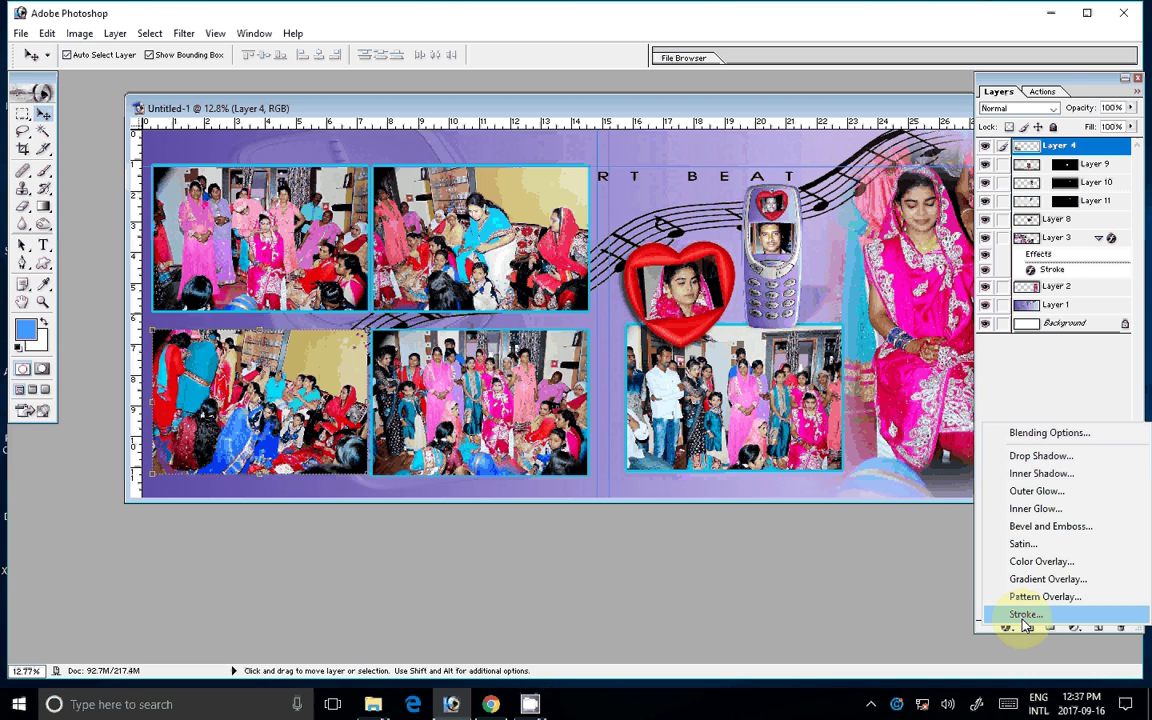
click(1025, 614)
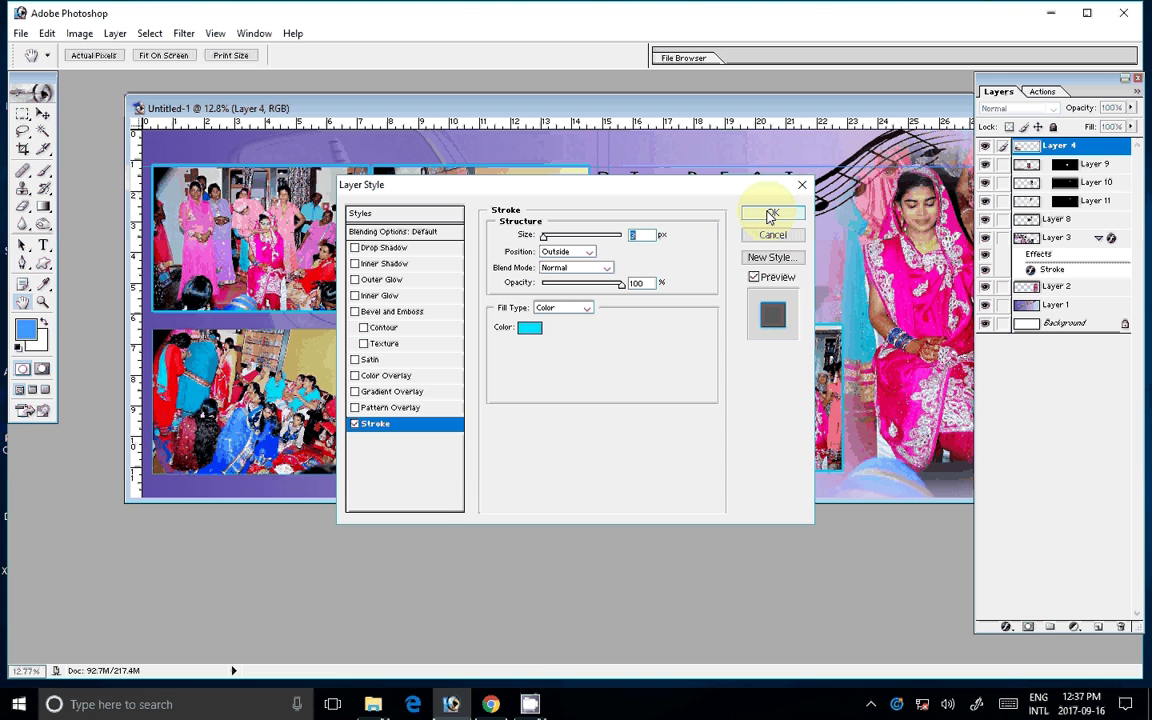
text(22)
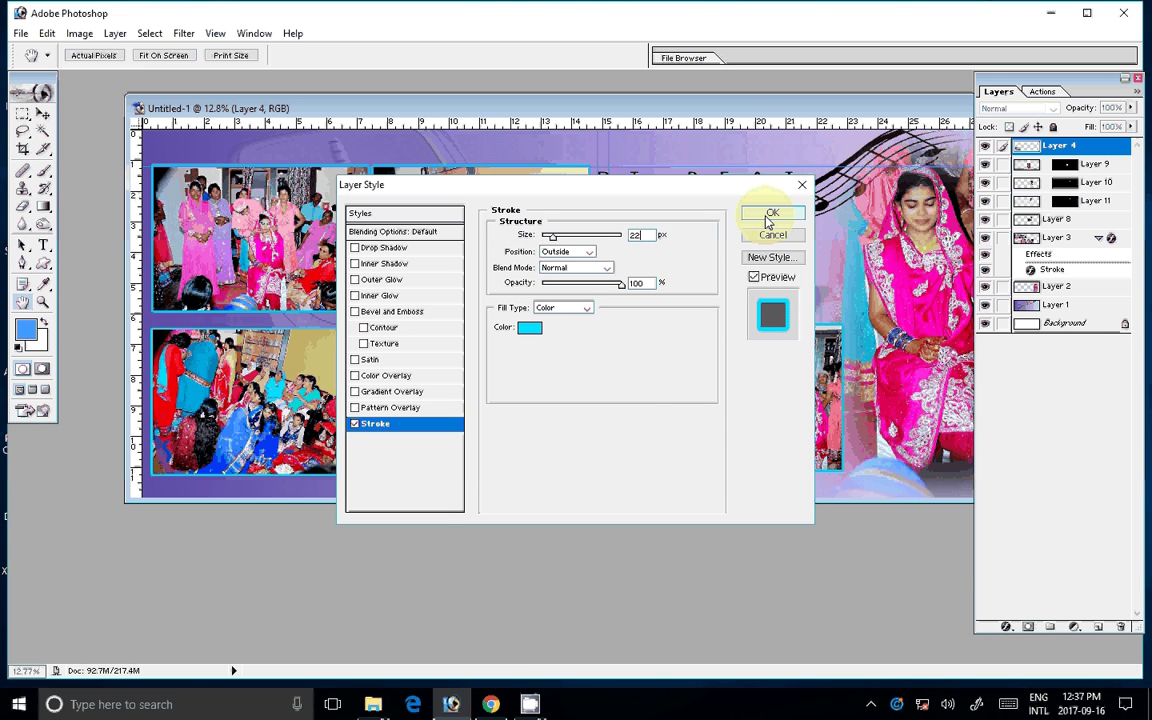
click(771, 214)
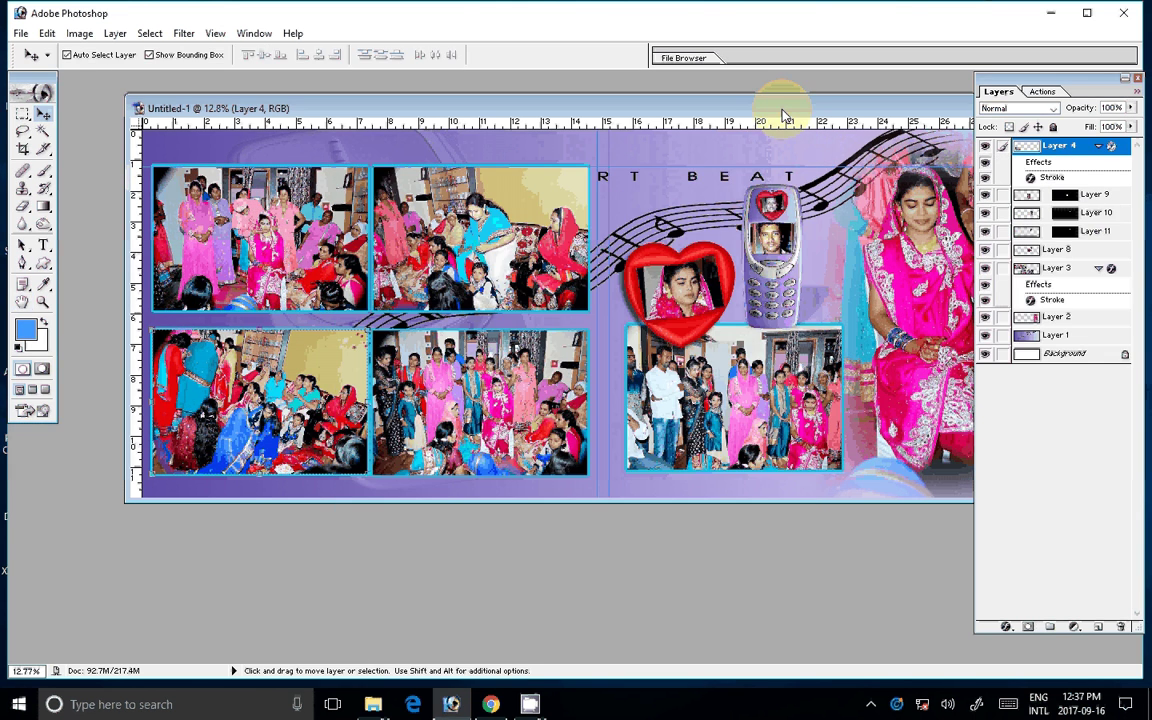
Step: Flatten the HEART BEAT spread into one Background layer and start saving it as JPEG in k 11
drag(783, 113, 678, 138)
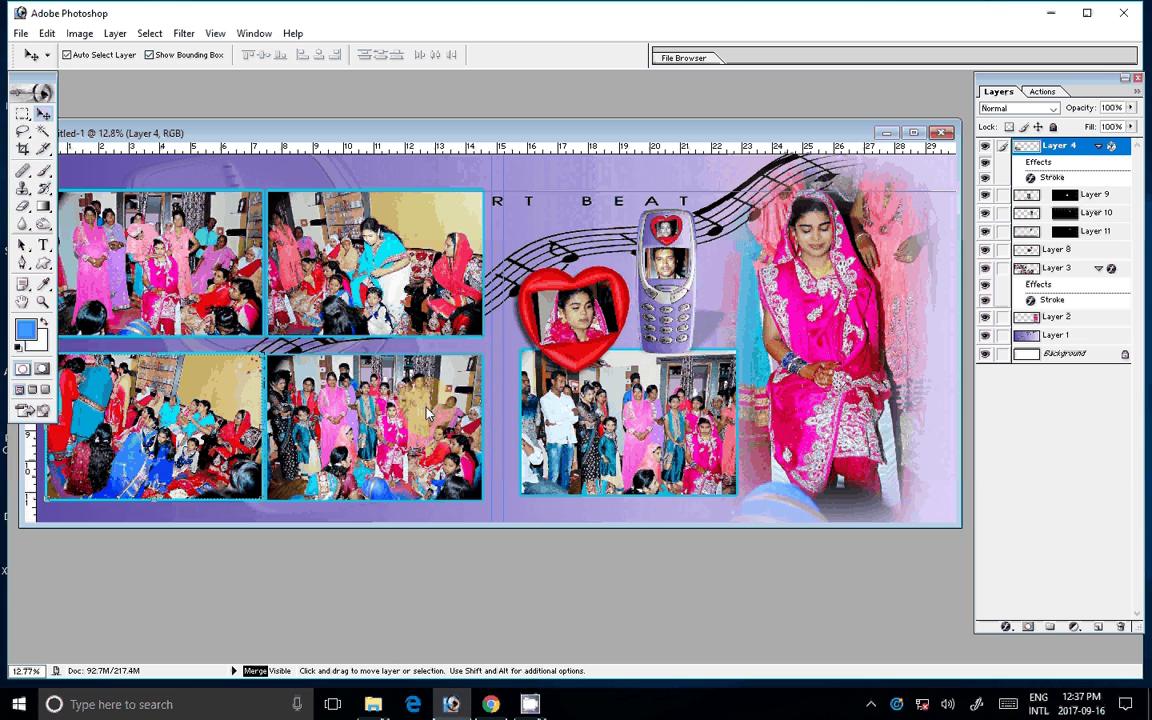
key(Tab)
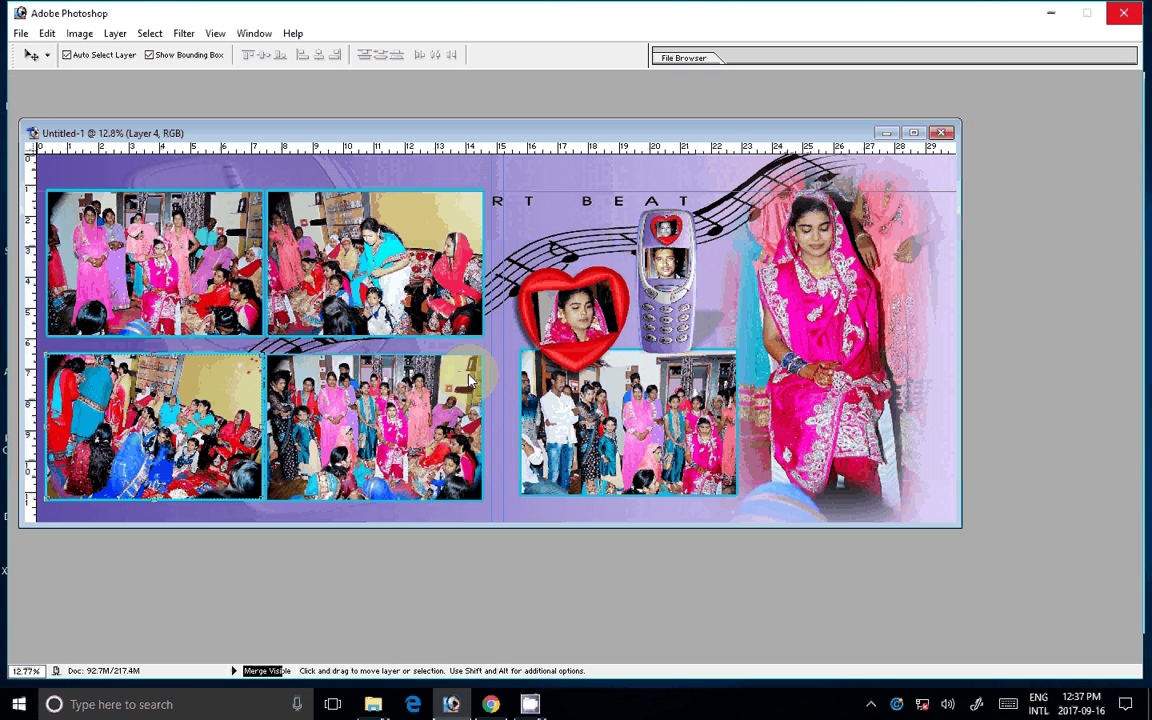
key(Tab)
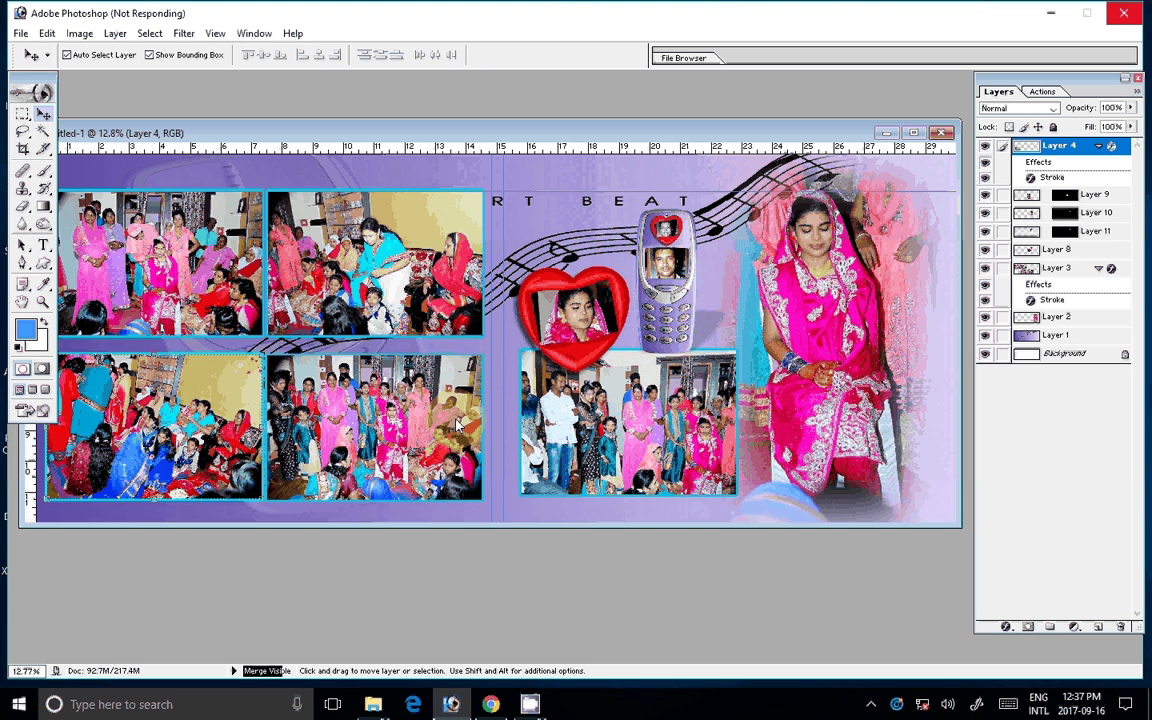
click(477, 370)
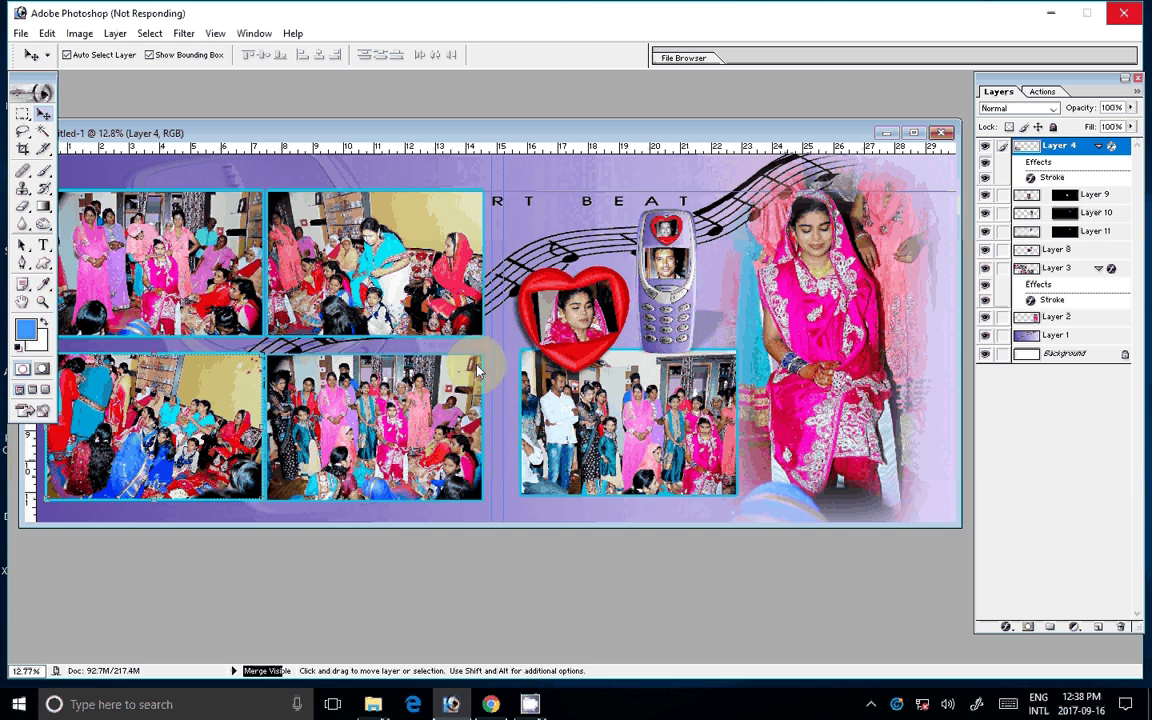
drag(477, 370, 416, 416)
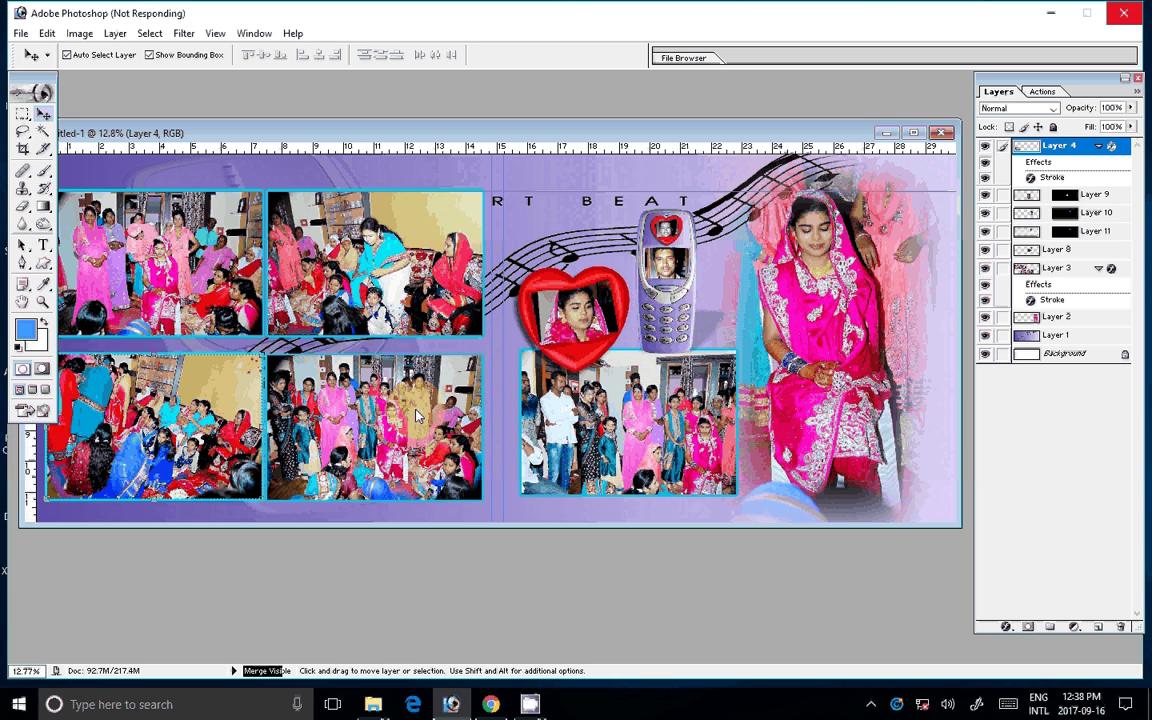
mouse_move(417, 415)
mouse_down()
mouse_move(435, 467)
mouse_move(481, 268)
mouse_up()
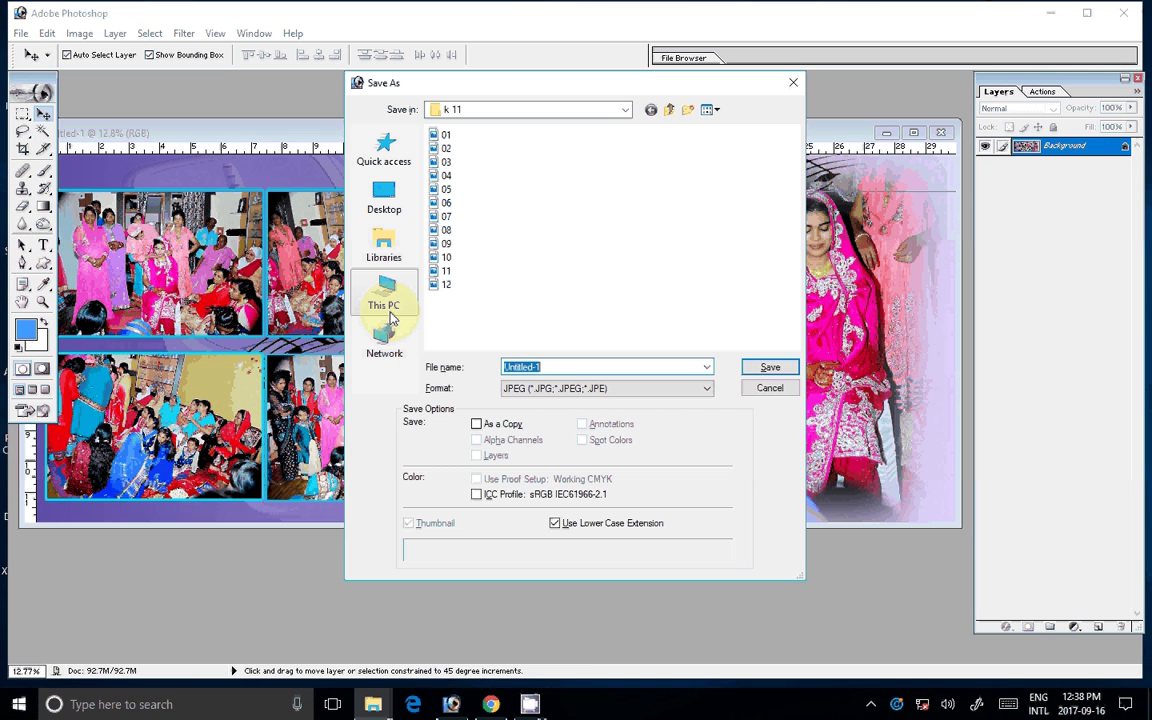
Step: Save the spread as 13.jpg in LOCAL DISK (E:) > k 11 at maximum JPEG quality
click(393, 306)
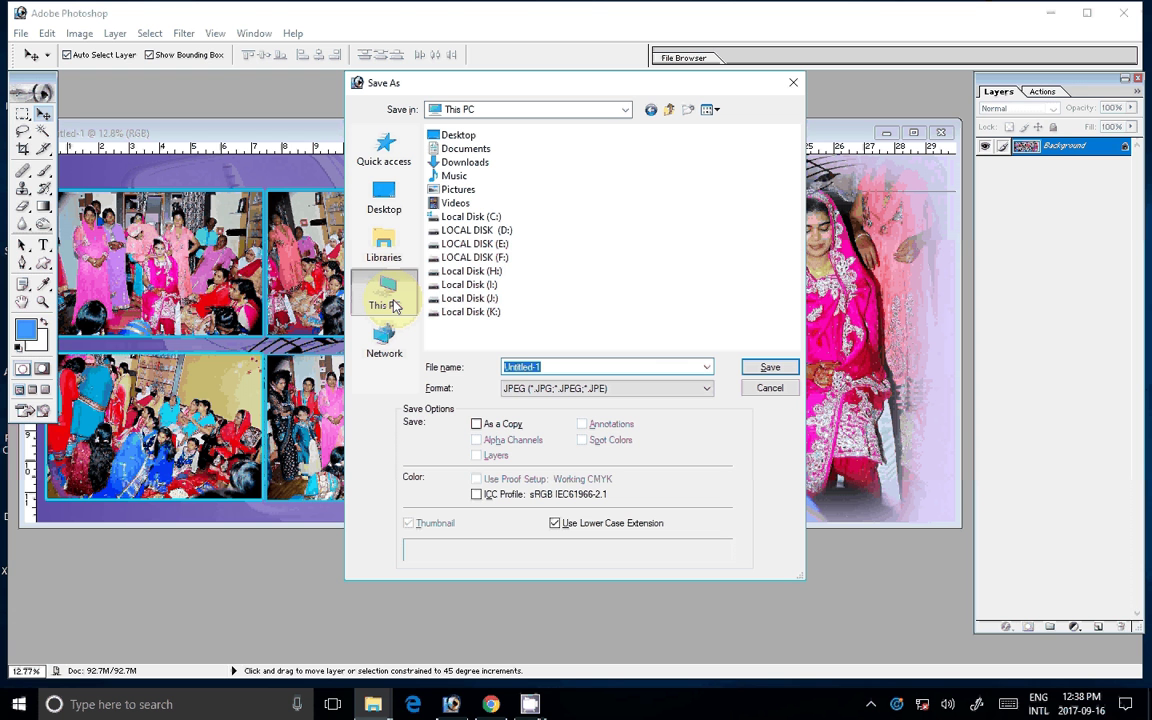
click(492, 244)
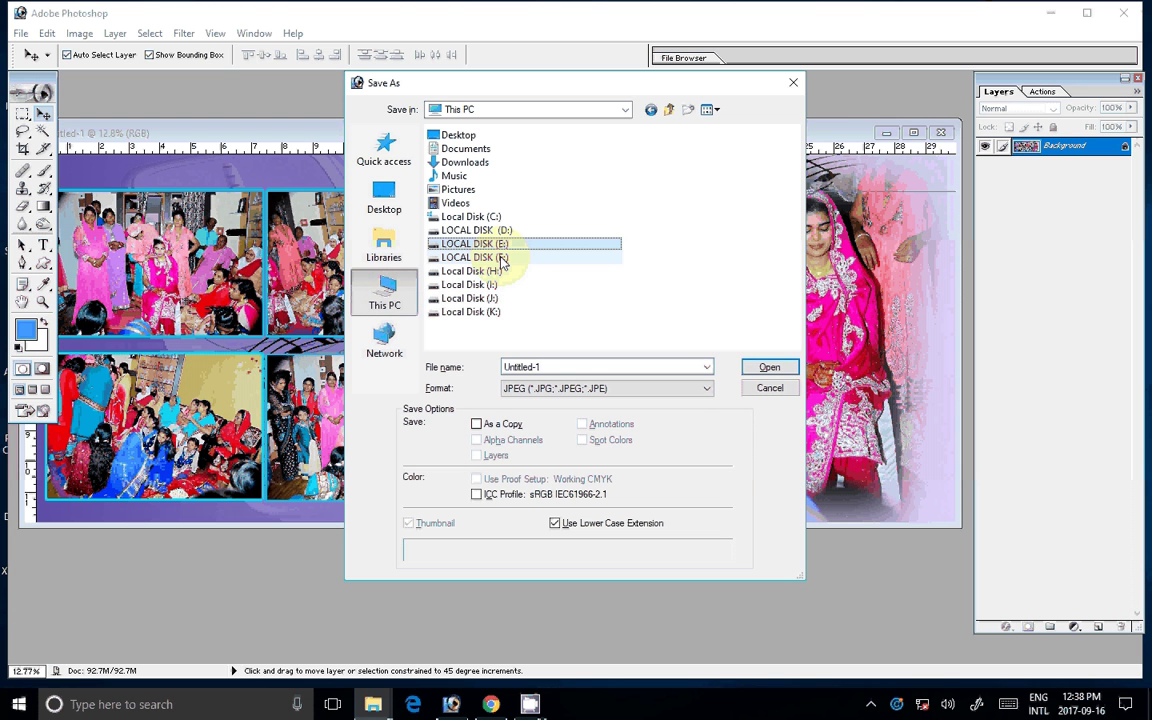
key(Return)
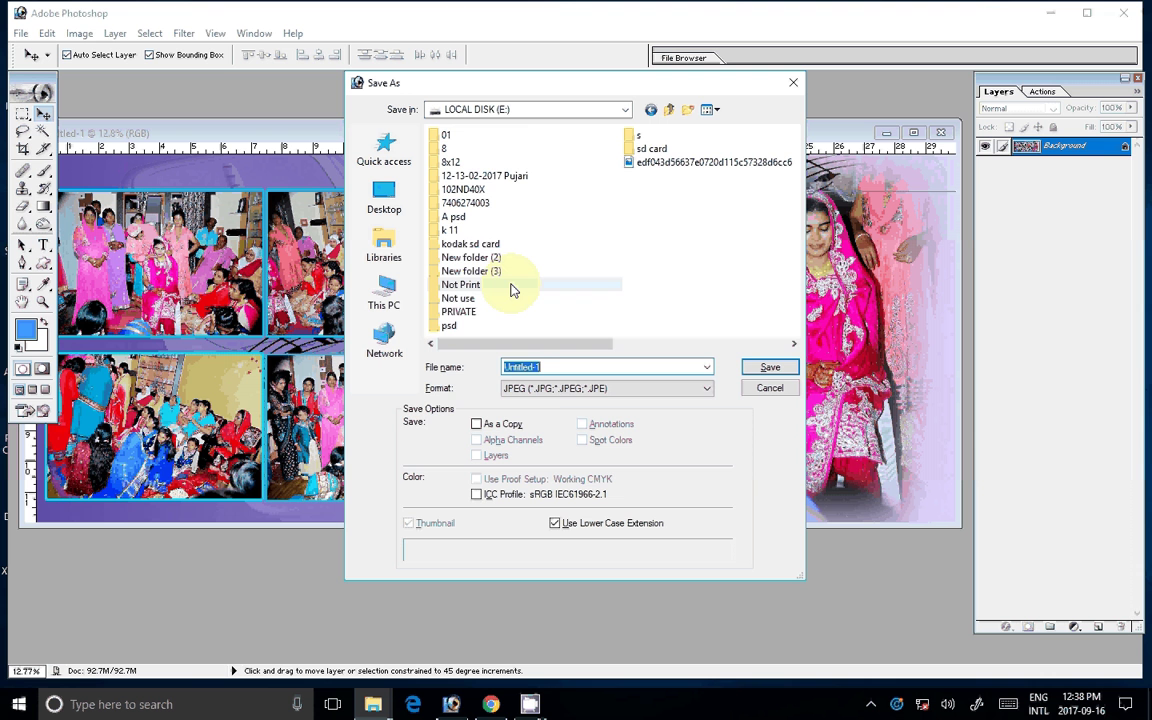
double_click(450, 230)
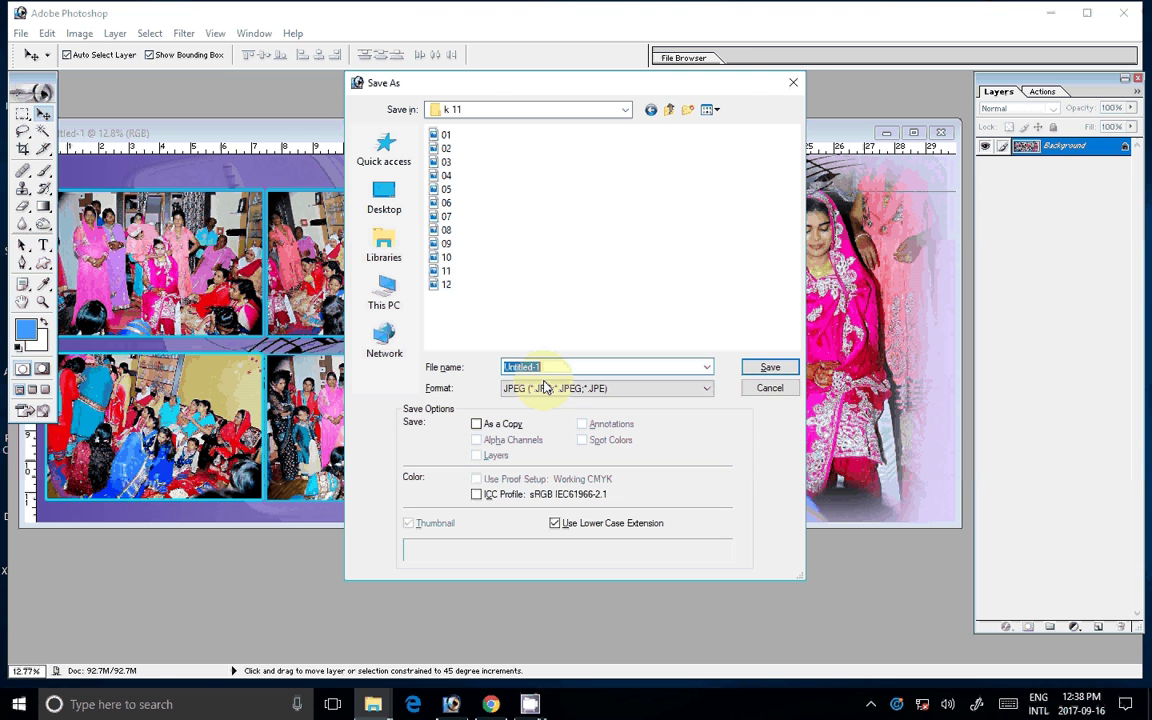
text(13)
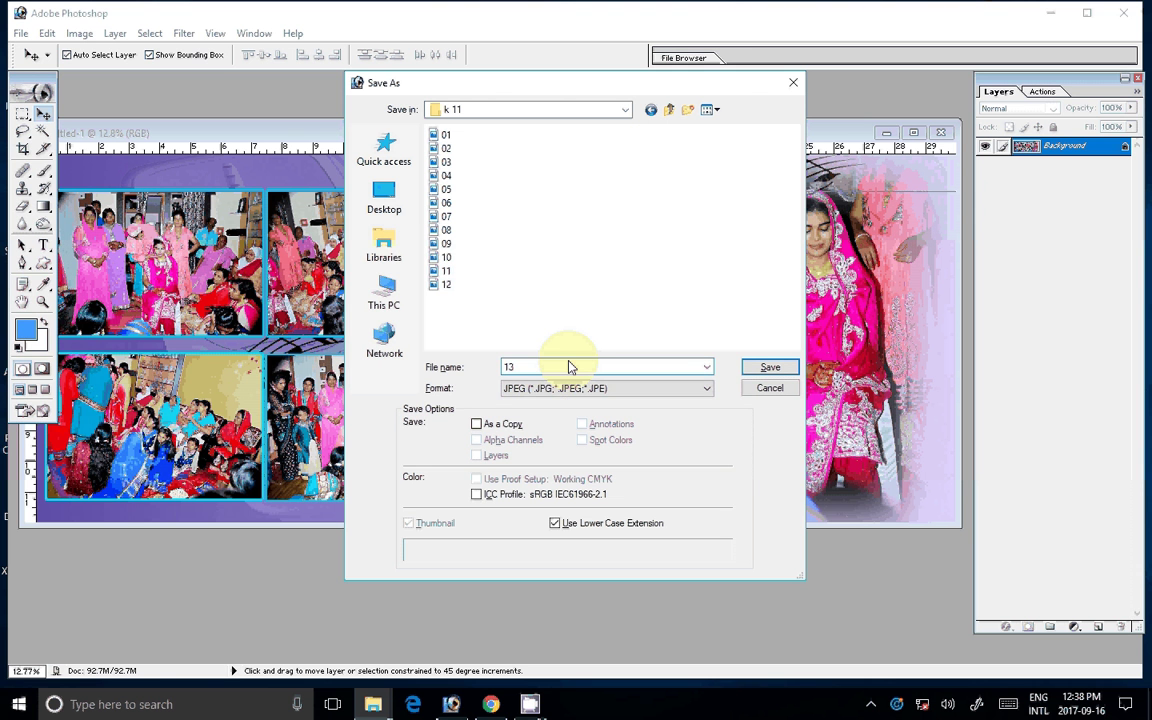
key(Return)
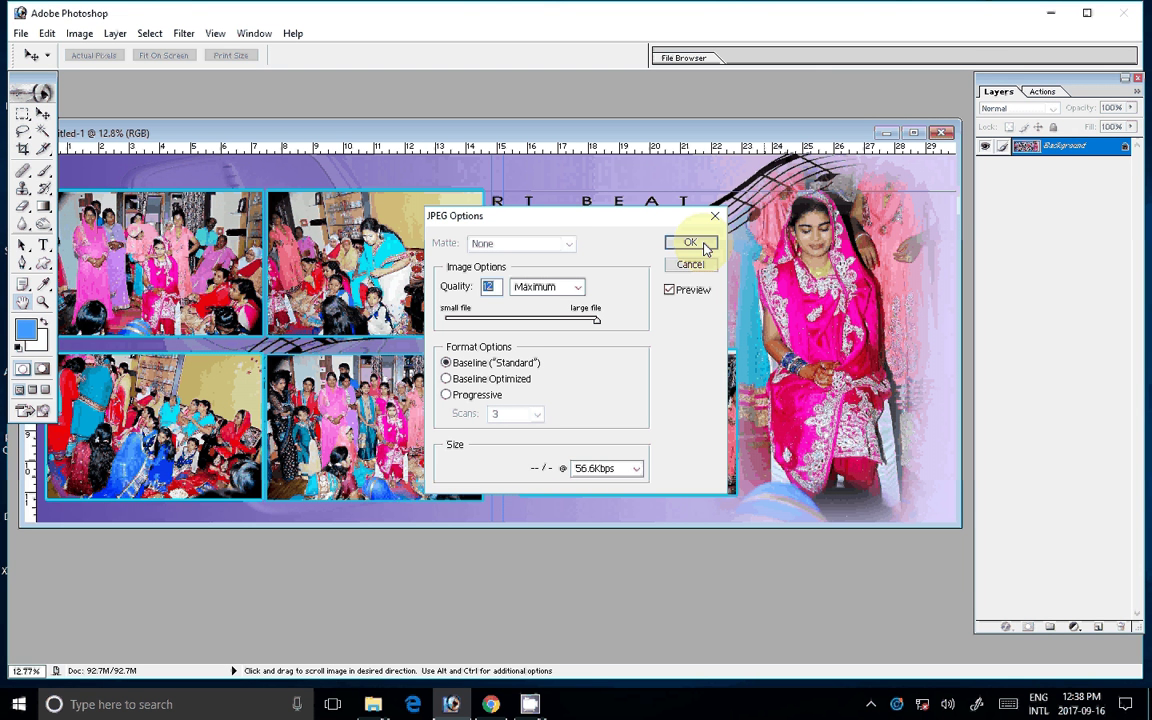
click(704, 246)
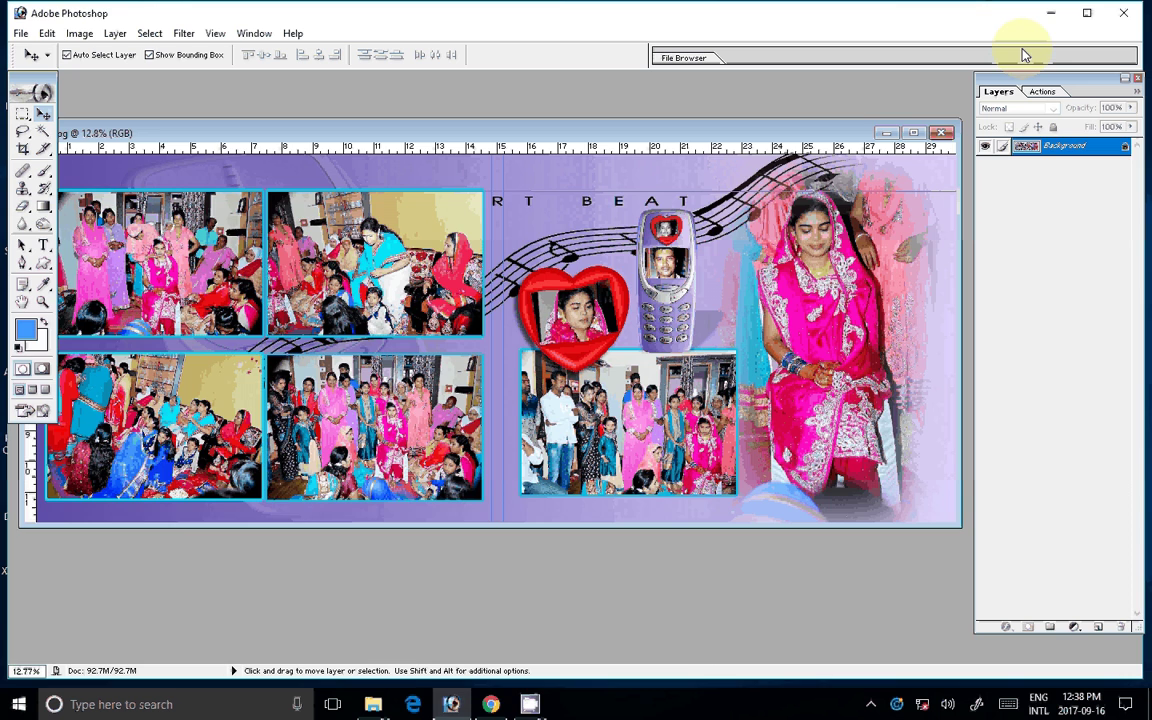
Step: Close the finished HEART BEAT document
click(940, 132)
click(530, 703)
click(446, 615)
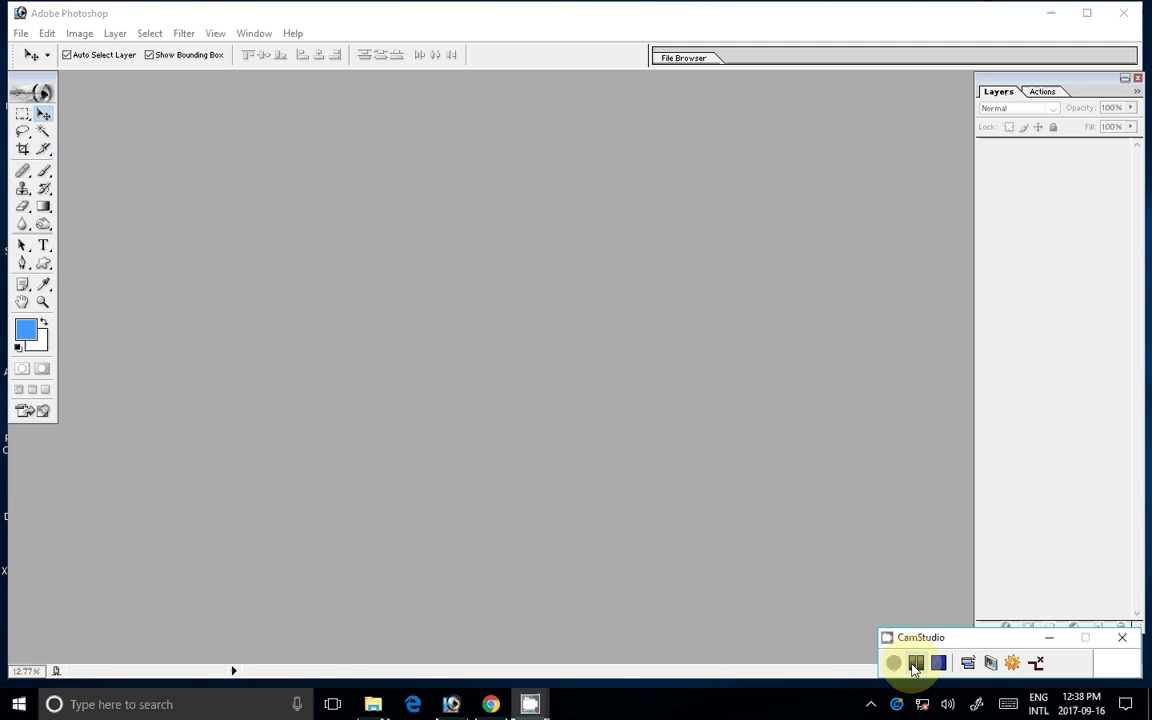